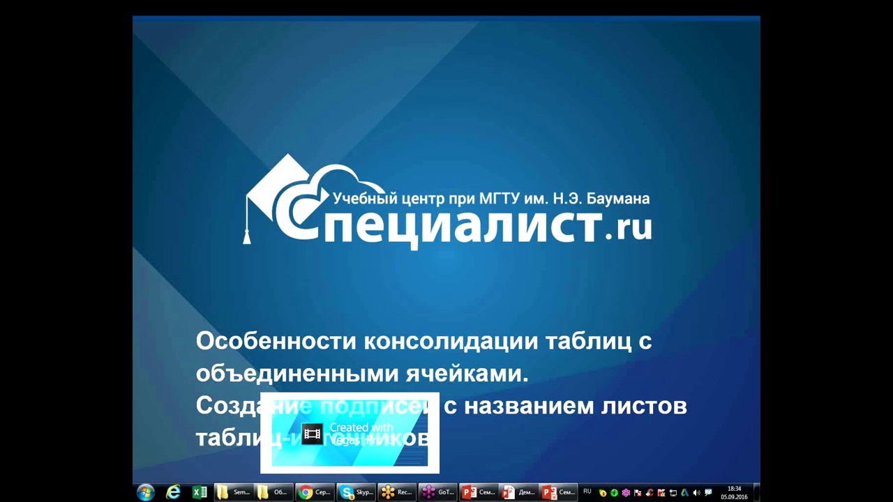
- Advance the slideshow to slide 2, «О преподавателе»
{"action": "left_click", "coordinate": [239, 142]}
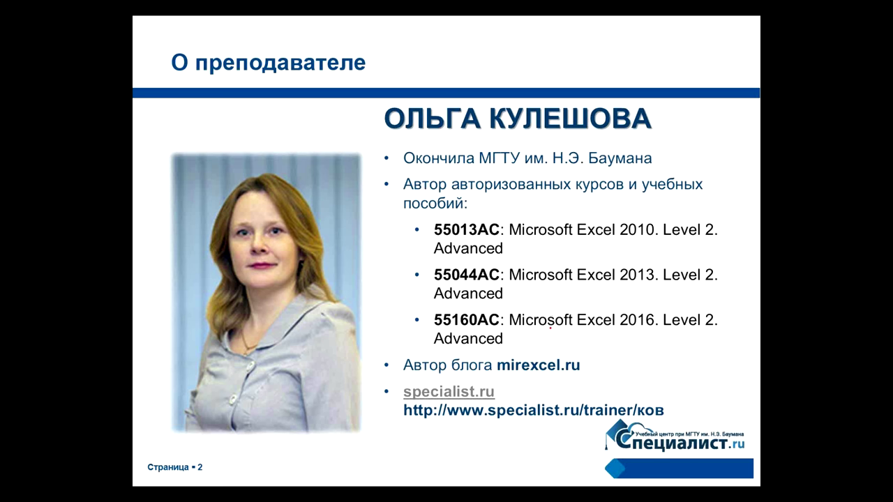
- Underline the mirexcel.ru address, tick the Excel and Access icons, then show slide 4's first bullet
{"action": "left_click_drag", "start_coordinate": [496, 375], "coordinate": [577, 375]}
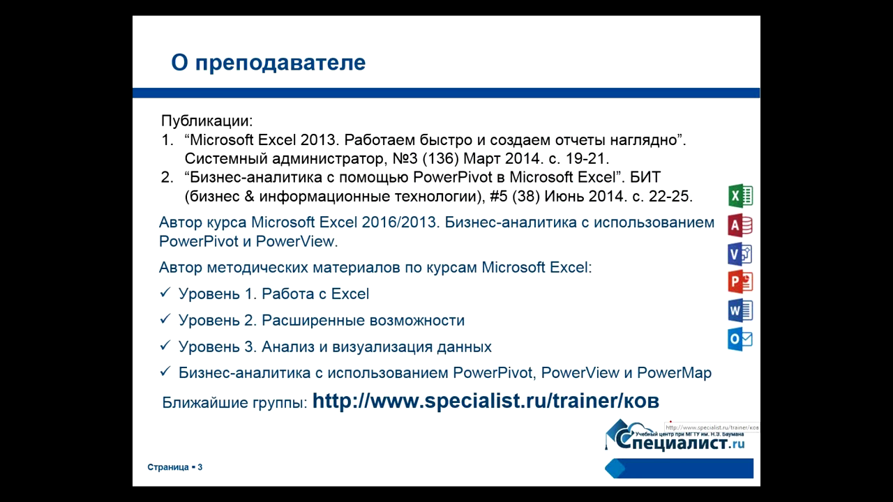
{"action": "left_click_drag", "start_coordinate": [709, 193], "coordinate": [719, 183]}
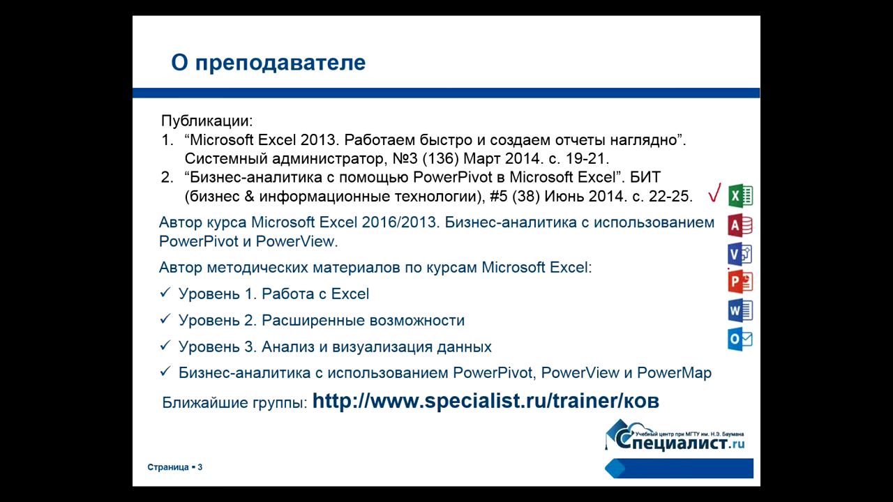
{"action": "left_click_drag", "start_coordinate": [716, 226], "coordinate": [721, 225]}
{"action": "key", "text": "Right"}
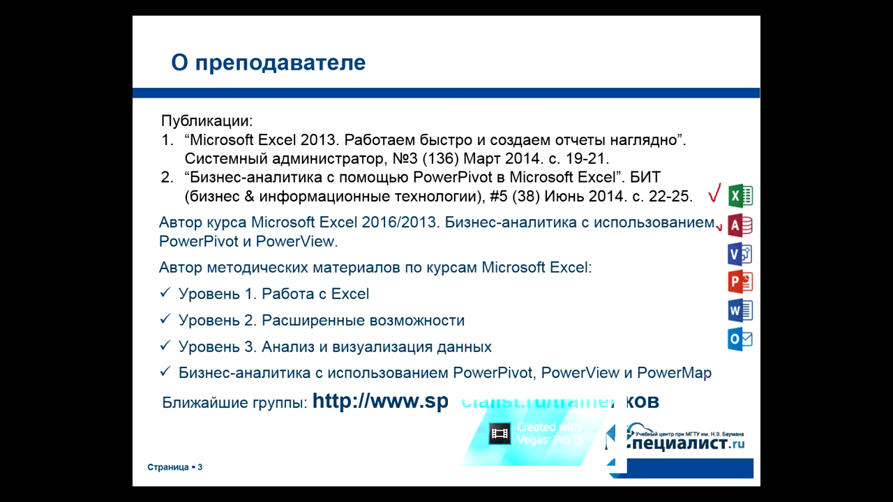
{"action": "key", "text": "Right"}
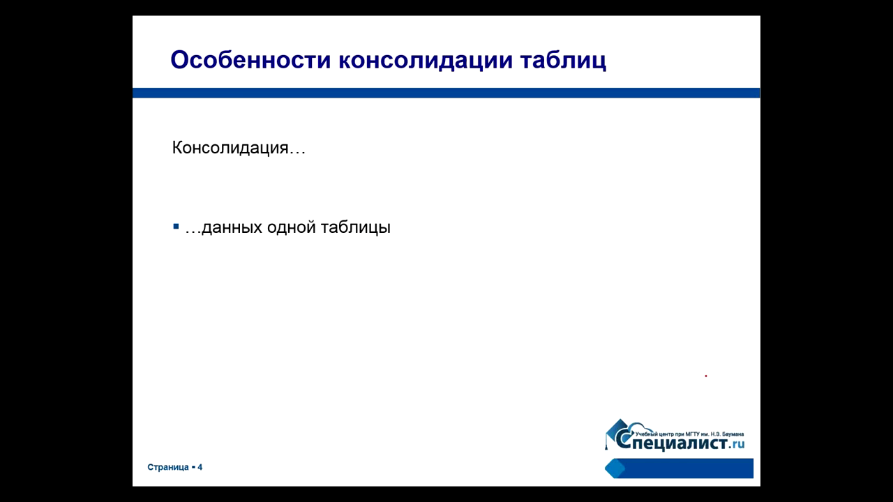
- Reveal slide 4's bullets on several tables and merged-cell tables, then the source-sheet labels line
{"action": "key", "text": "Right"}
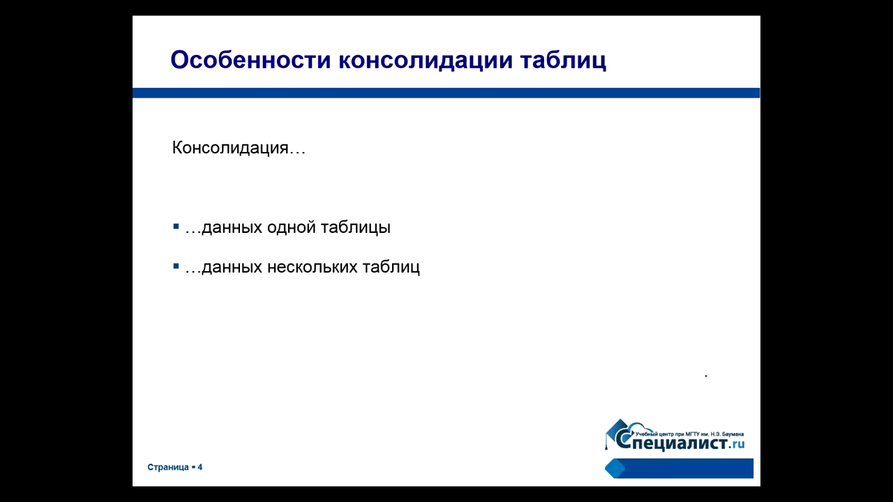
{"action": "key", "text": "Right"}
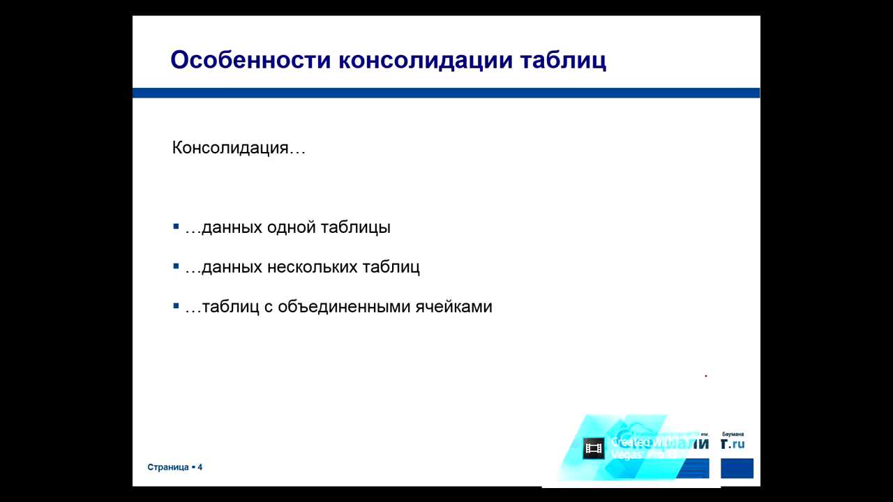
{"action": "key", "text": "Right"}
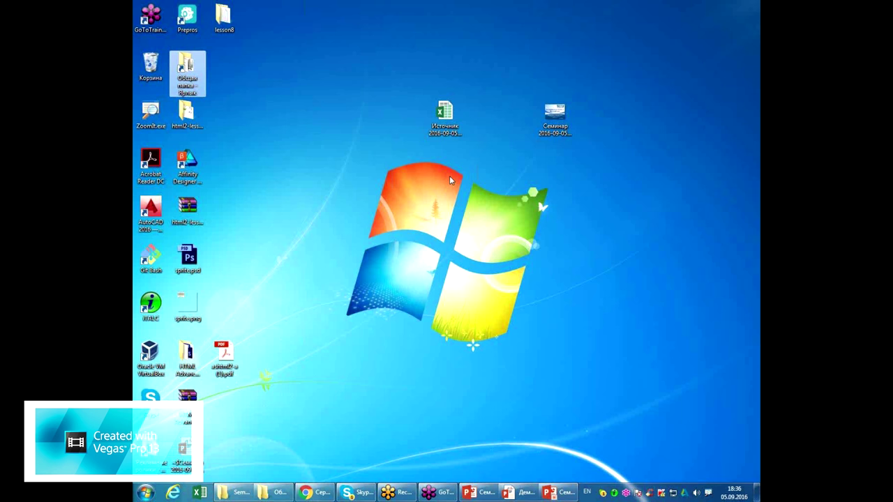
- Open «Источник 2016-09-05.xlsx» from the desktop and maximize the Excel window
{"action": "double_click", "coordinate": [452, 131]}
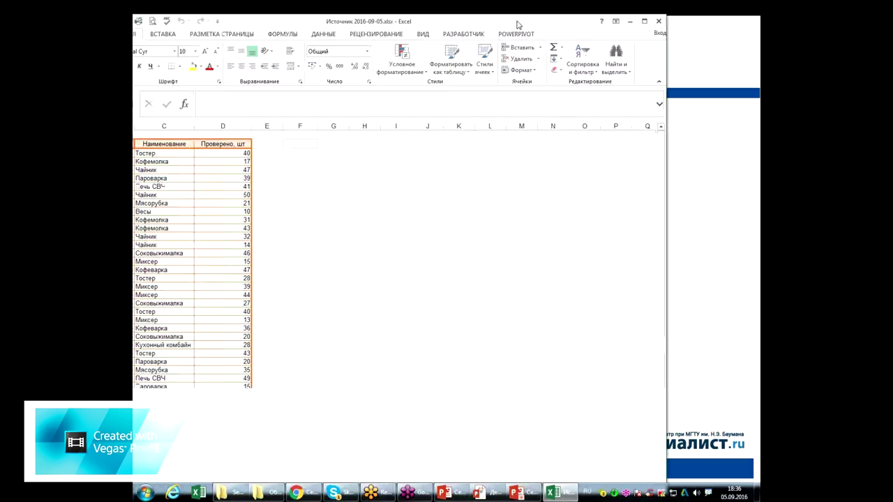
{"action": "double_click", "coordinate": [518, 27]}
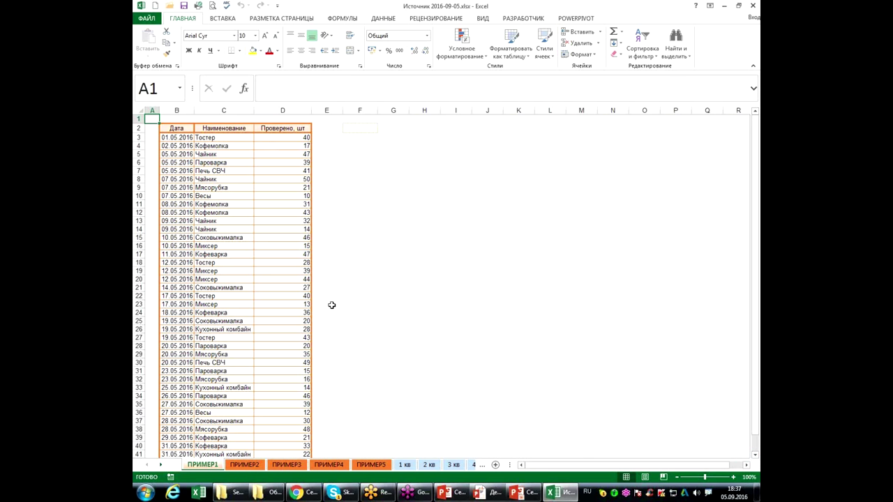
{"action": "left_click", "coordinate": [214, 196]}
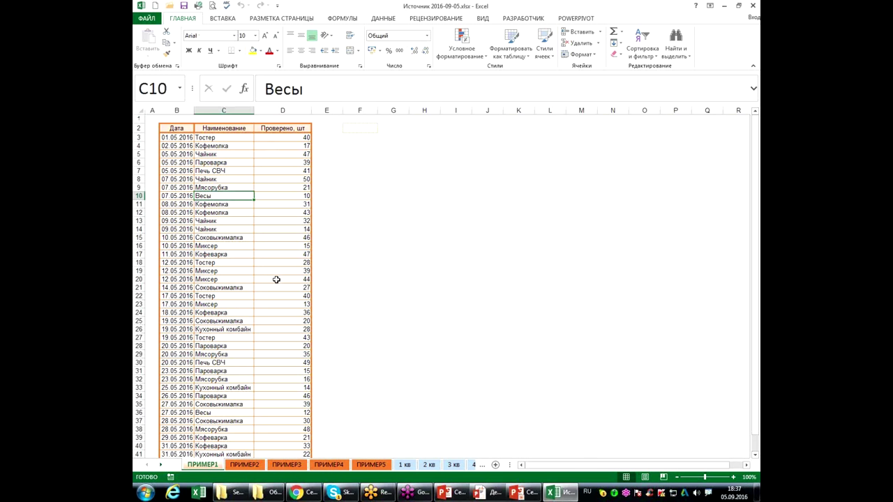
{"action": "key", "text": "ctrl+Down"}
{"action": "key", "text": "ctrl+Up"}
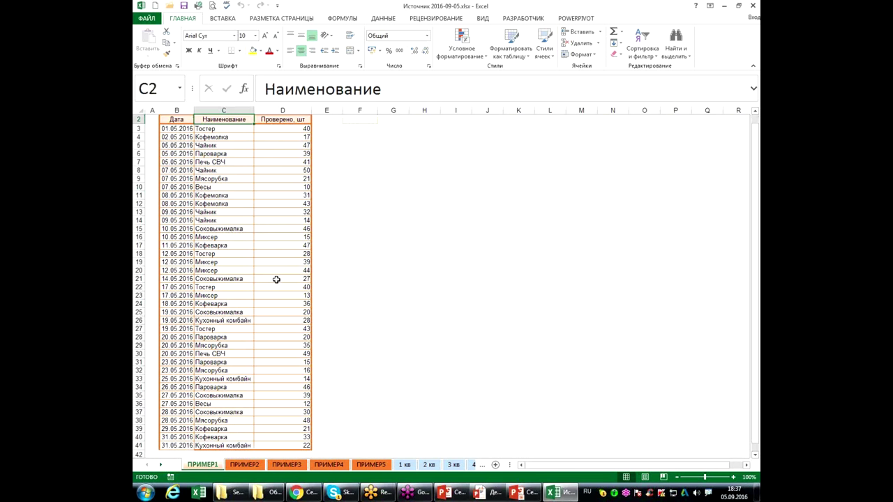
{"action": "key", "text": "Up"}
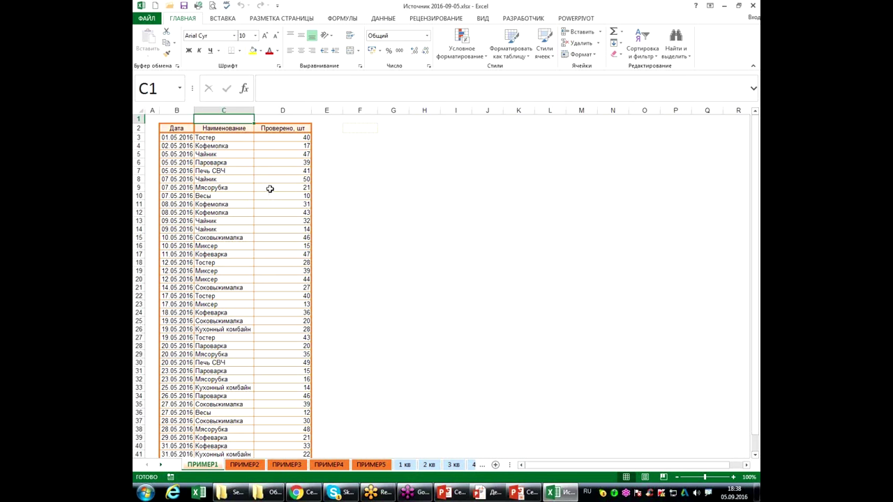
{"action": "left_click", "coordinate": [366, 131]}
{"action": "left_click", "coordinate": [379, 196]}
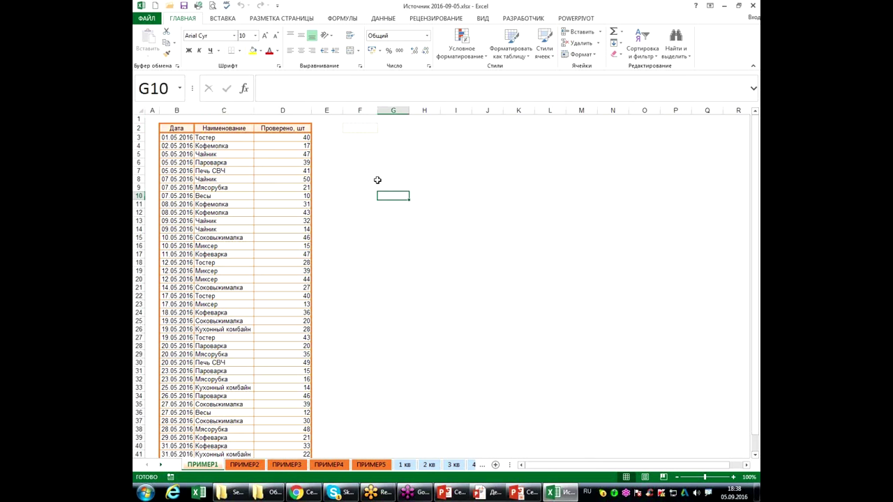
{"action": "left_click", "coordinate": [364, 129]}
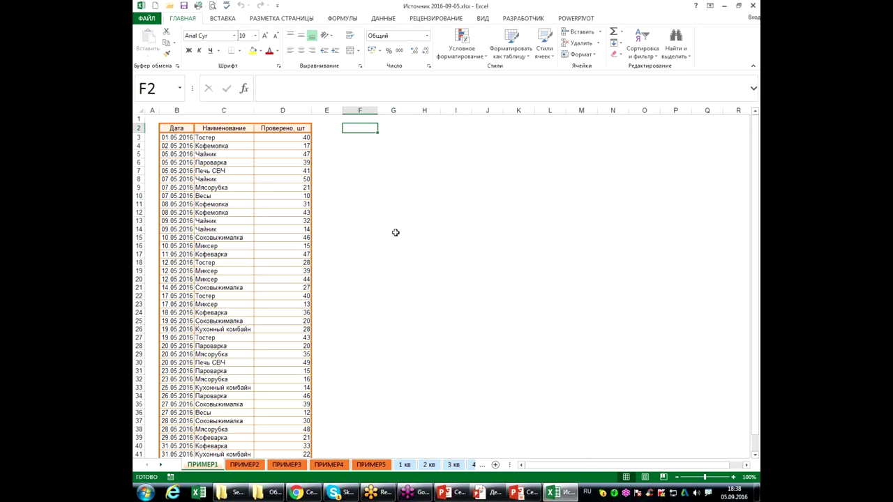
- Open the Консолидация dialog from the ДАННЫЕ tab, move it aside and expand the Функция list
{"action": "left_click", "coordinate": [385, 19]}
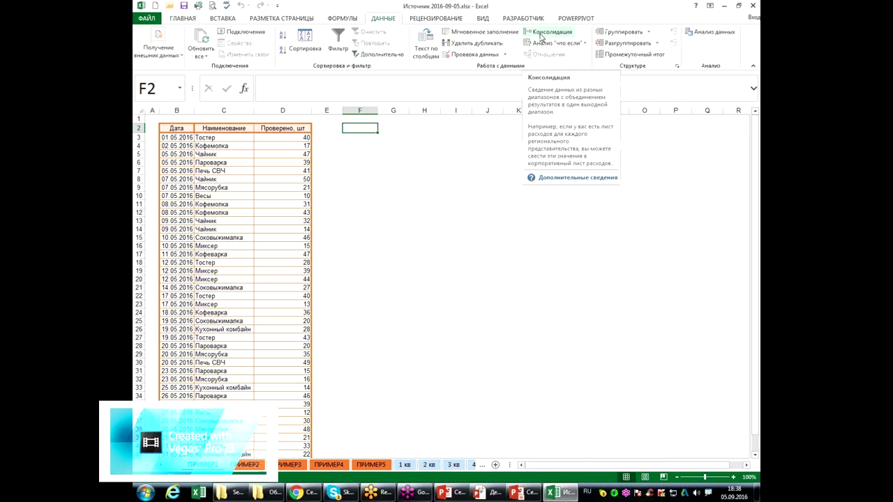
{"action": "left_click", "coordinate": [542, 32]}
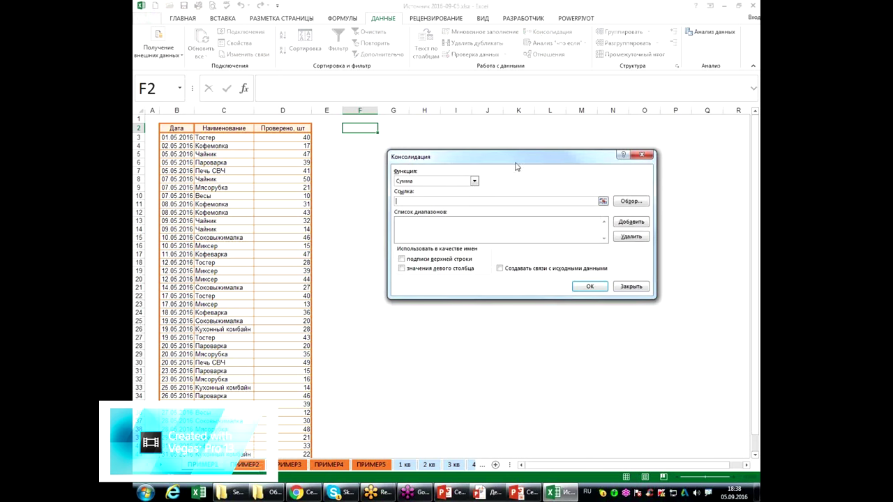
{"action": "left_click_drag", "start_coordinate": [454, 155], "coordinate": [386, 152]}
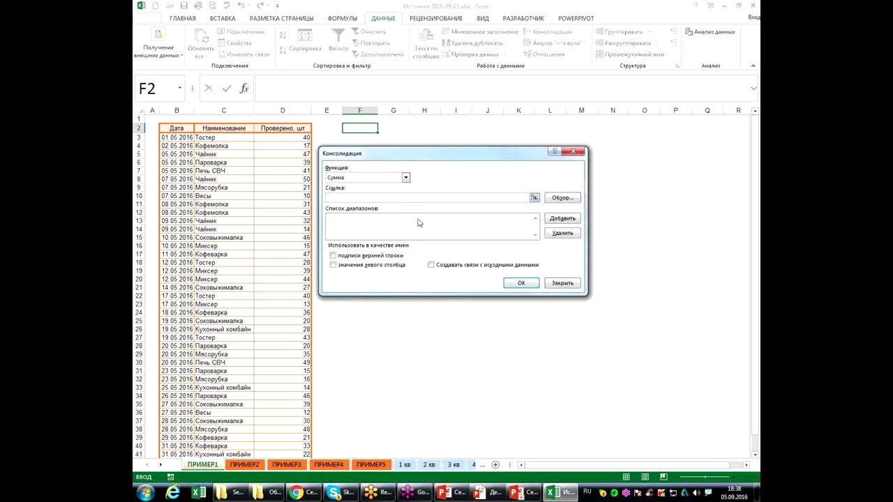
{"action": "left_click", "coordinate": [406, 178]}
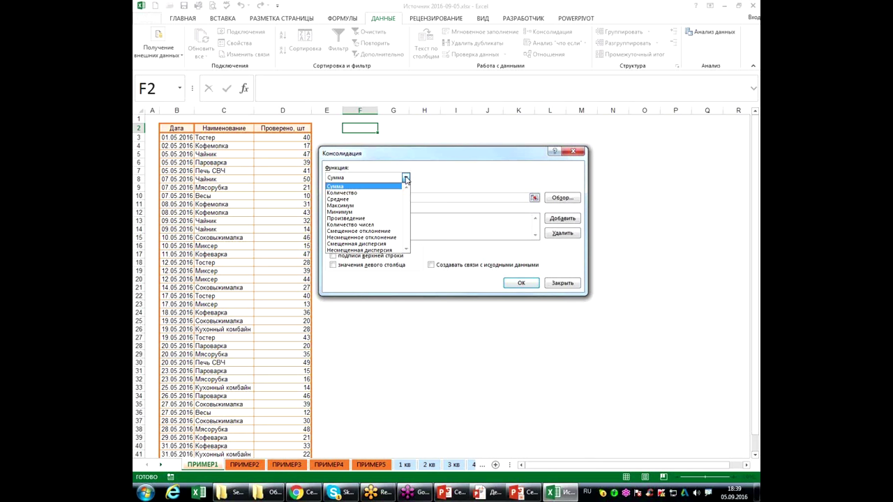
- Choose Сумма as the function and put the cursor in the Ссылка box
{"action": "left_click", "coordinate": [379, 187]}
{"action": "left_click", "coordinate": [392, 199]}
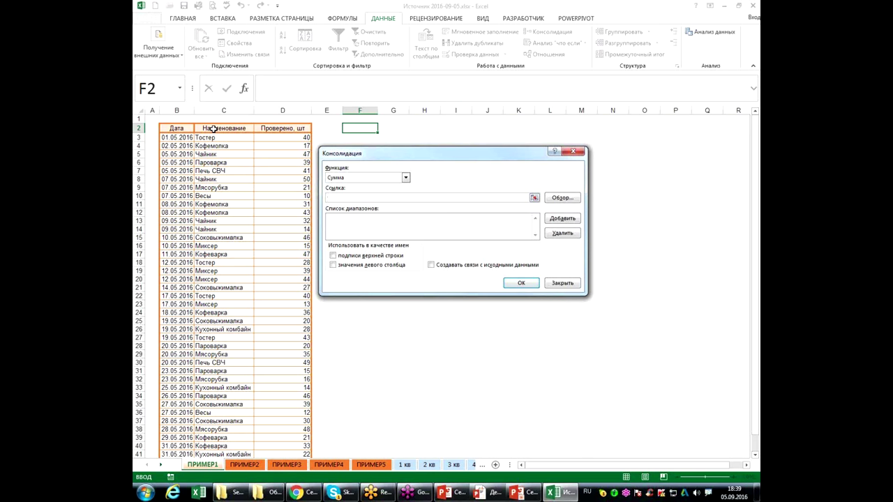
- Select C2:D41 (Наименование and Проверено, шт) and add it as a consolidation source
{"action": "left_click_drag", "start_coordinate": [213, 129], "coordinate": [279, 129]}
{"action": "key", "text": "ctrl+shift+Down"}
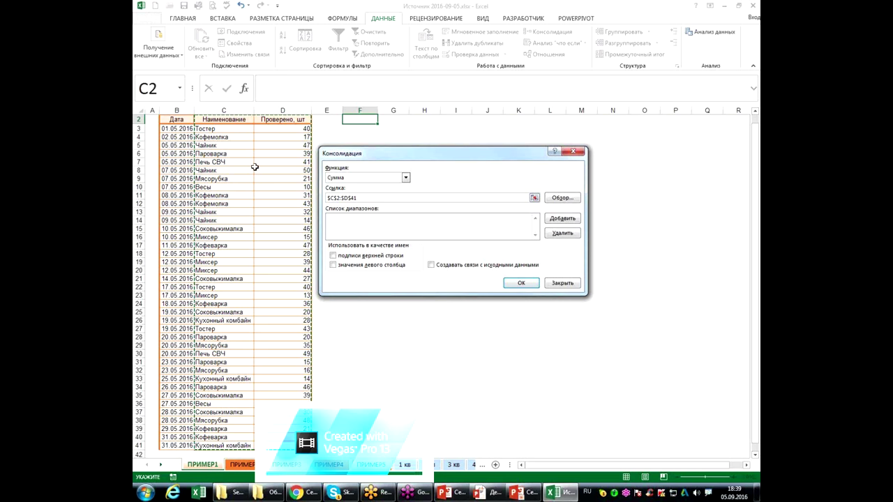
{"action": "scroll", "coordinate": [255, 167], "scroll_direction": "up", "scroll_amount": 1}
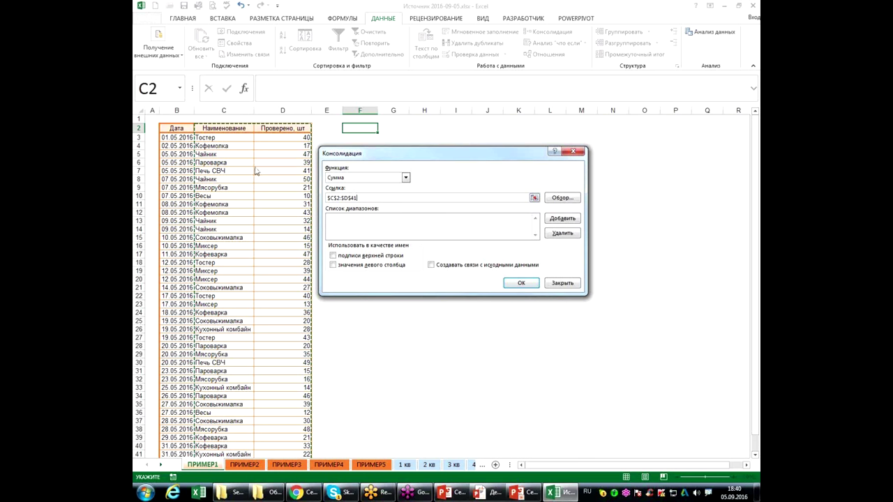
{"action": "left_click", "coordinate": [572, 222]}
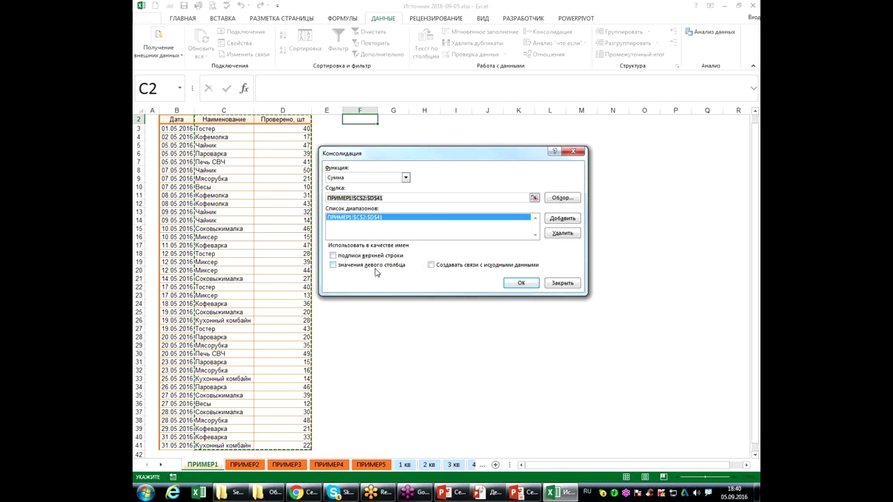
- Tick the top-row and left-column label options and build the per-product sum table at F2
{"action": "left_click", "coordinate": [333, 256]}
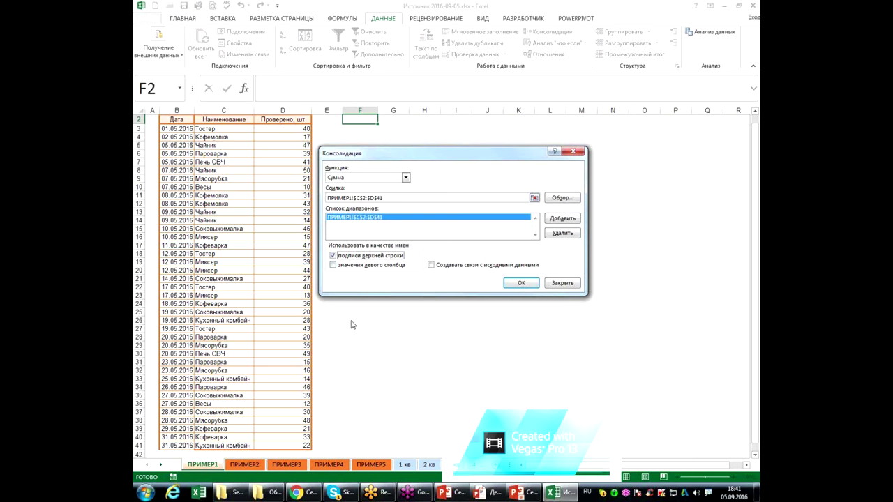
{"action": "left_click", "coordinate": [334, 267]}
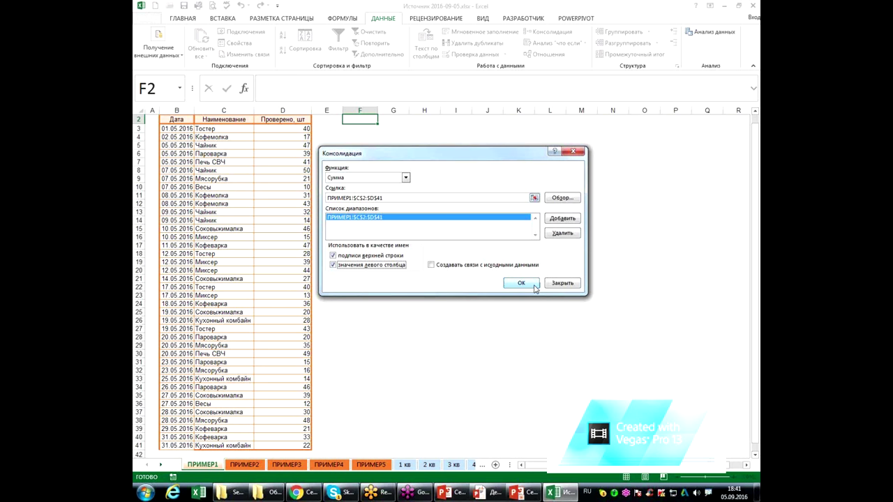
{"action": "left_click", "coordinate": [521, 283]}
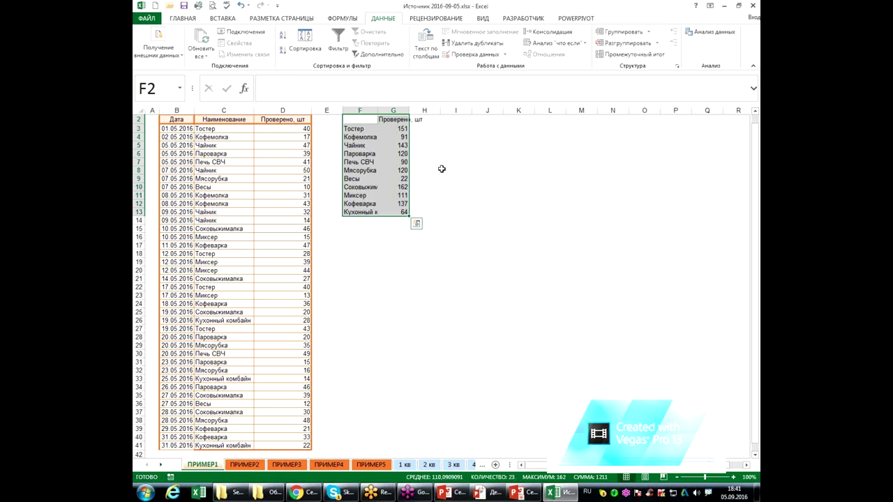
- AutoFit columns F and G so names like «Кухонный комбайн» show fully, then deselect
{"action": "left_click_drag", "start_coordinate": [381, 114], "coordinate": [398, 111]}
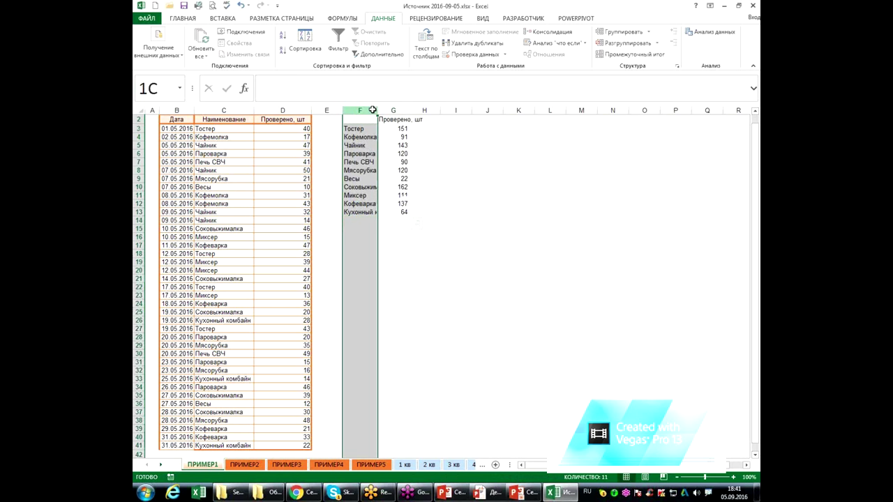
{"action": "double_click", "coordinate": [403, 112]}
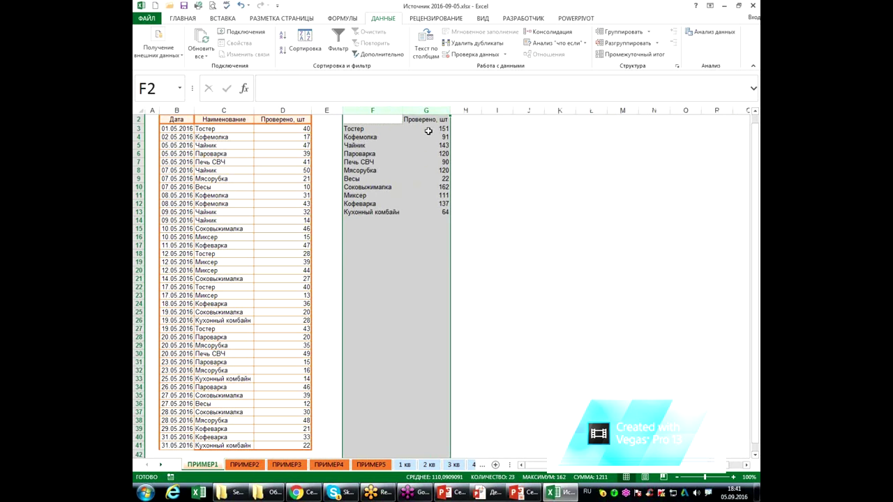
{"action": "left_click", "coordinate": [427, 130]}
{"action": "left_click", "coordinate": [389, 119]}
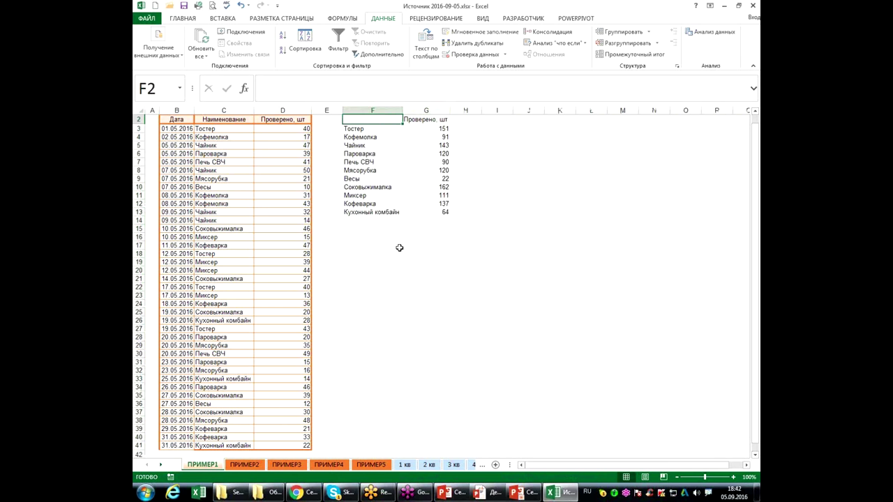
{"action": "left_click", "coordinate": [363, 235]}
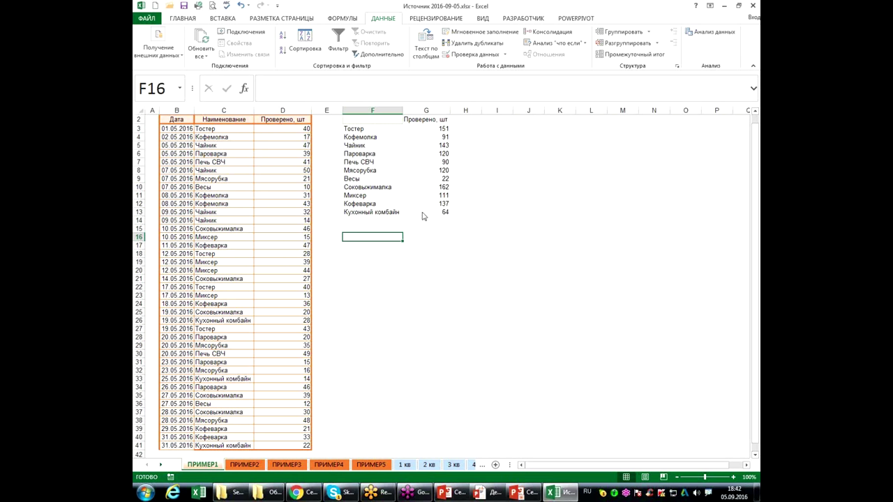
- Rerun the sum consolidation with both label options cleared, giving unlabelled quantities at F16
{"action": "left_click", "coordinate": [572, 35]}
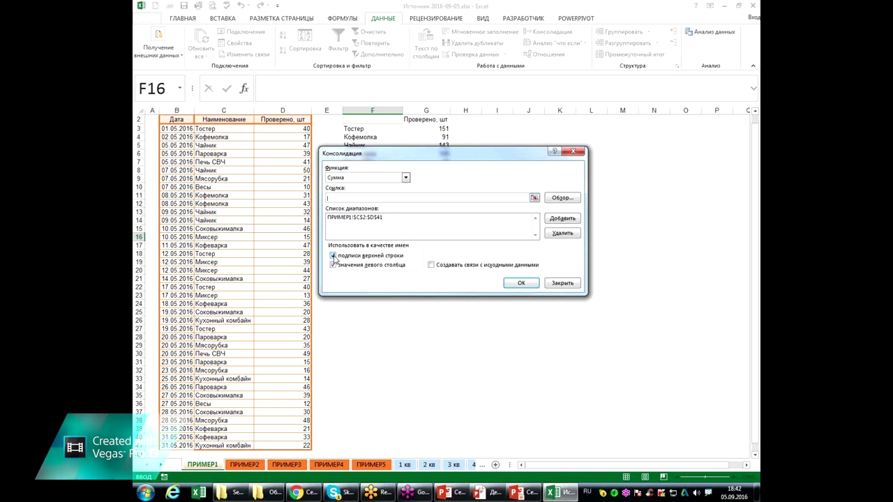
{"action": "left_click", "coordinate": [334, 256]}
{"action": "left_click", "coordinate": [334, 266]}
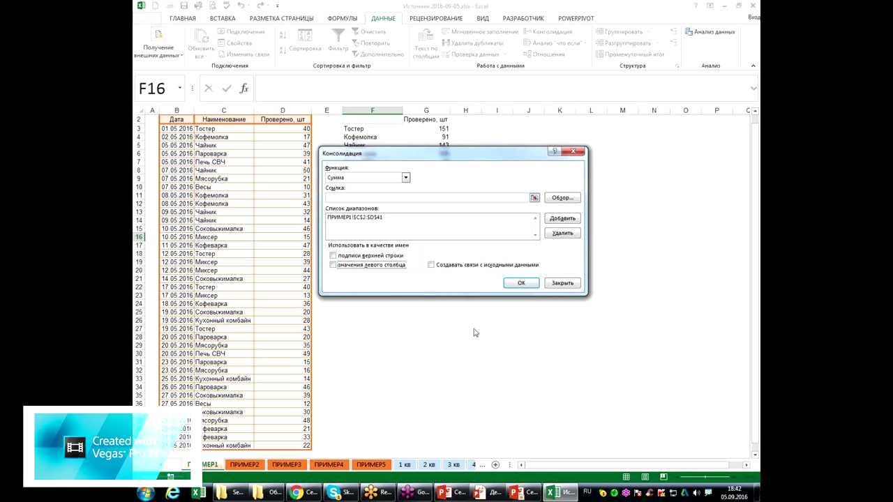
{"action": "left_click", "coordinate": [524, 283]}
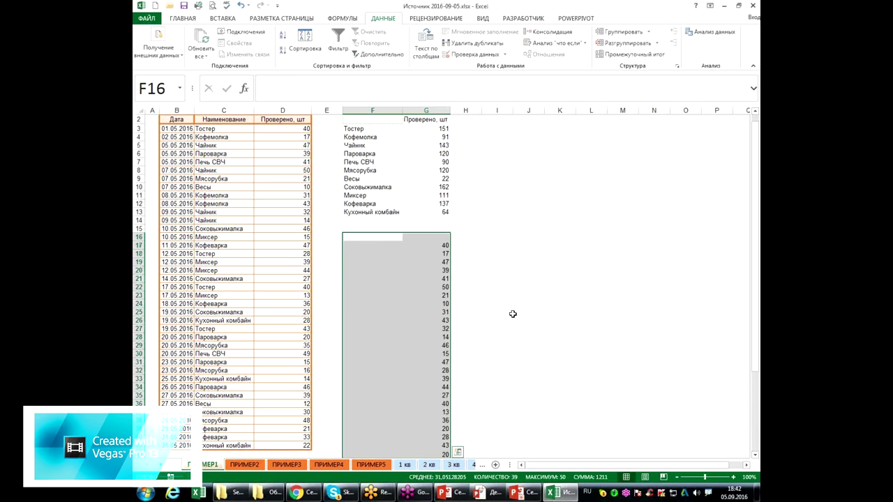
- Undo the unlabelled consolidation at F16 and switch on 'Top row' labels in Консолидация
{"action": "scroll", "coordinate": [513, 314], "scroll_direction": "down", "scroll_amount": 3}
{"action": "scroll", "coordinate": [513, 314], "scroll_direction": "down", "scroll_amount": 3}
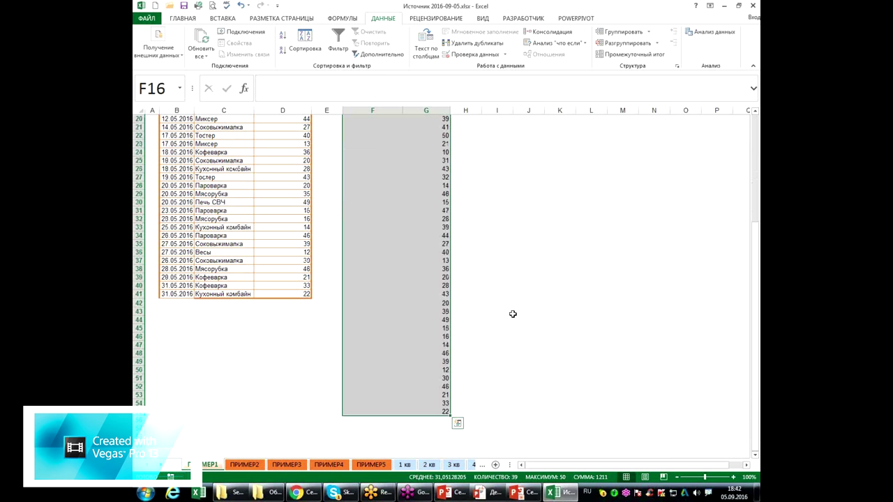
{"action": "scroll", "coordinate": [512, 314], "scroll_direction": "up", "scroll_amount": 6}
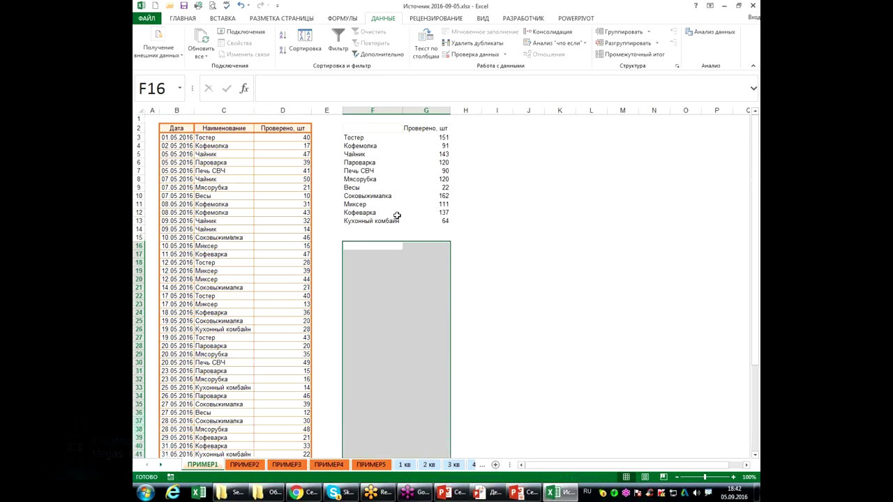
{"action": "left_click", "coordinate": [383, 248]}
{"action": "left_click", "coordinate": [558, 33]}
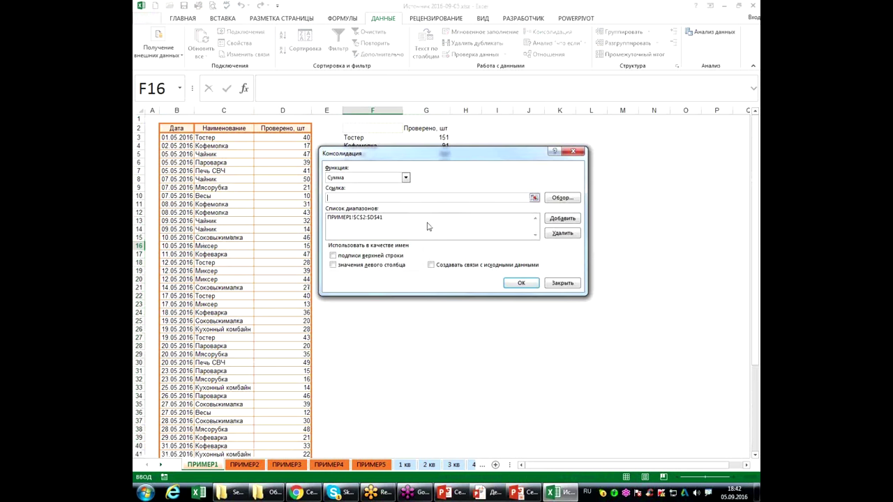
{"action": "left_click", "coordinate": [333, 256]}
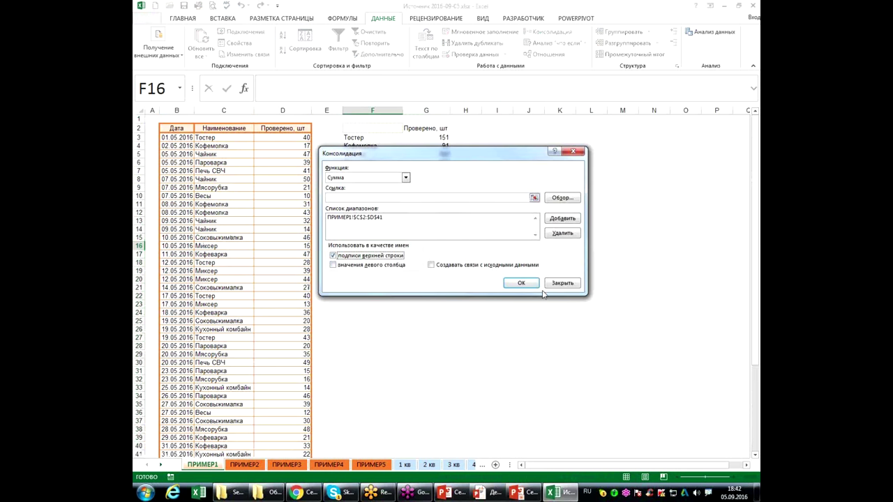
- Run the top-row-only consolidation, delete it, then rerun at F16 with 'Top row' and 'Left column' labels
{"action": "left_click", "coordinate": [521, 283]}
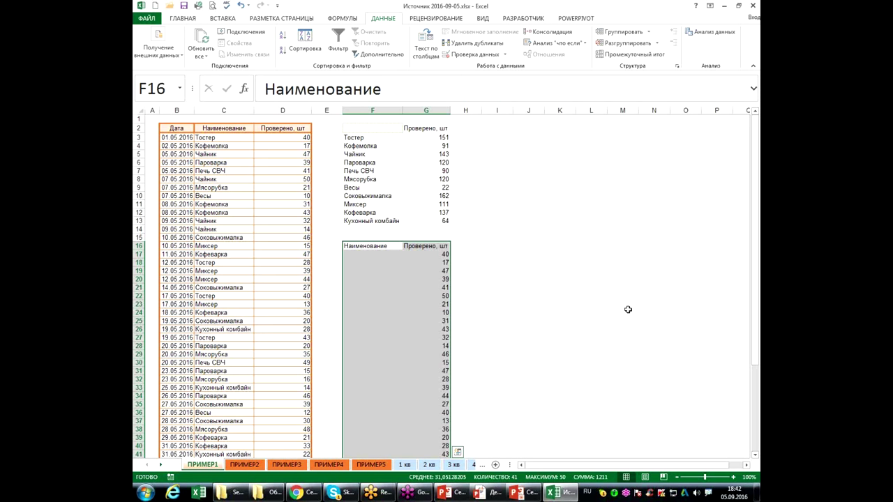
{"action": "key", "text": "Delete"}
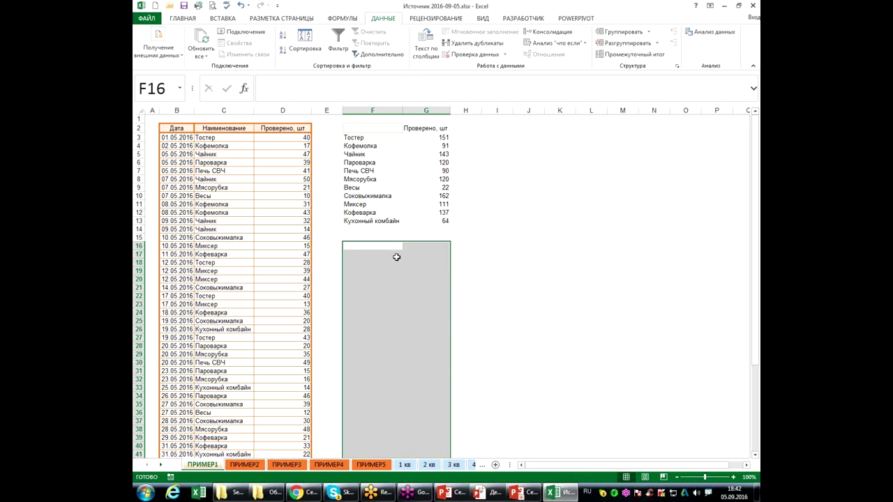
{"action": "left_click", "coordinate": [393, 247]}
{"action": "left_click", "coordinate": [551, 31]}
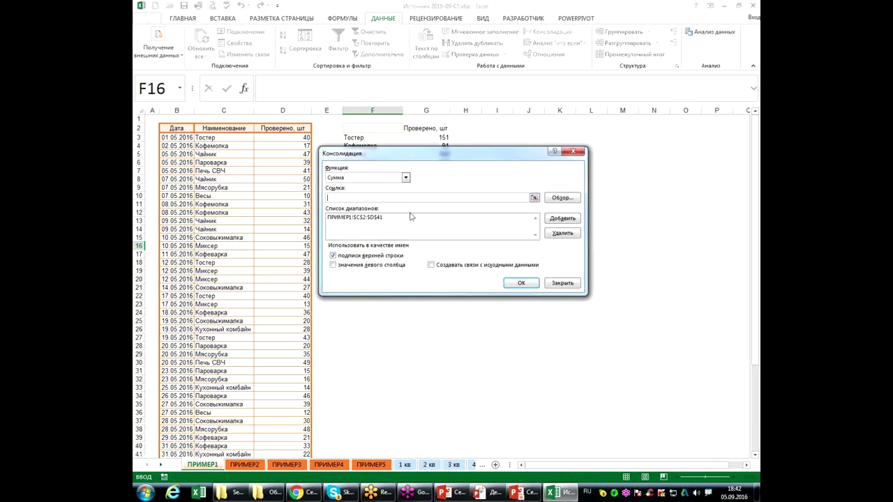
{"action": "left_click", "coordinate": [354, 265]}
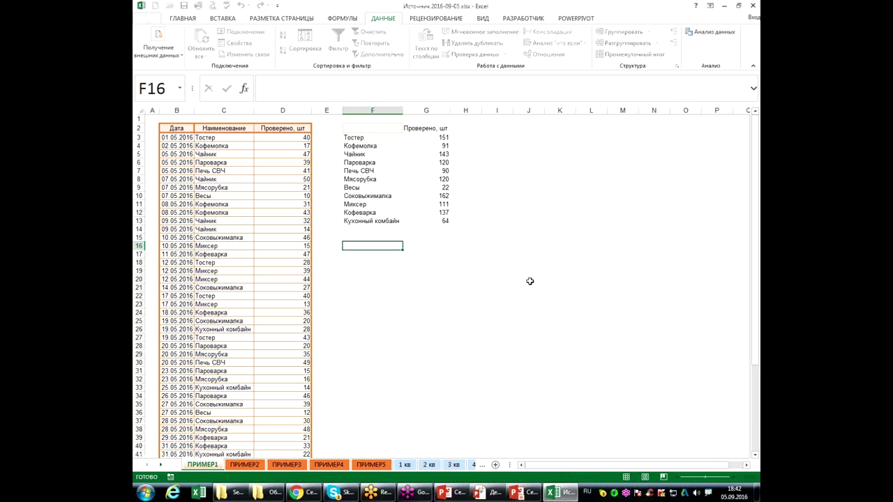
{"action": "left_click", "coordinate": [521, 283]}
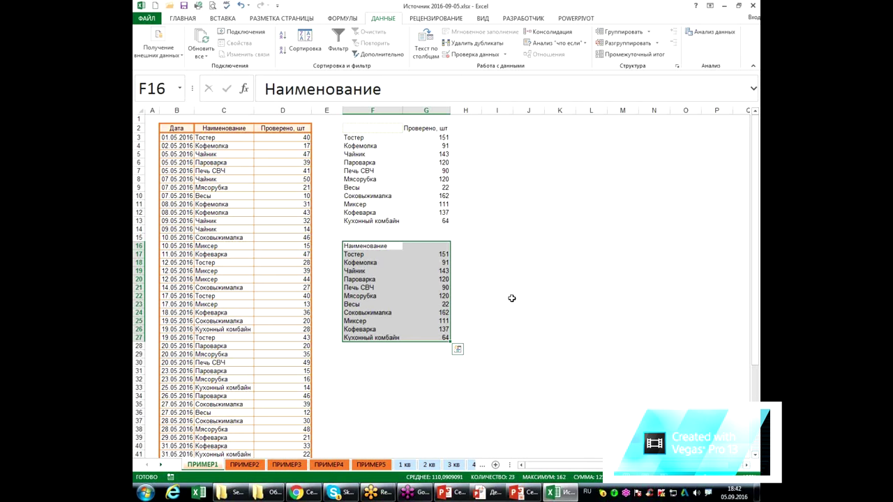
- Clear the consolidated names and totals from F16:G27, then check Кофемолка 91 and Пароварка 120 above
{"action": "key", "text": "Escape"}
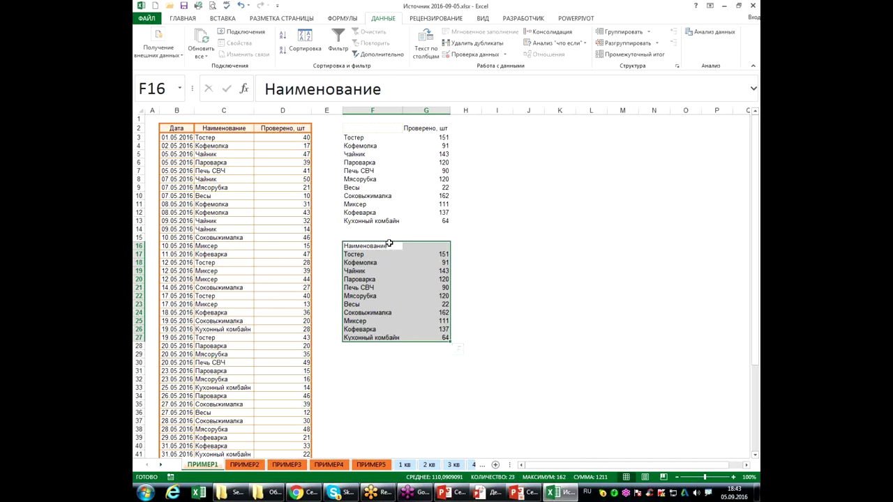
{"action": "left_click_drag", "start_coordinate": [388, 245], "coordinate": [400, 338]}
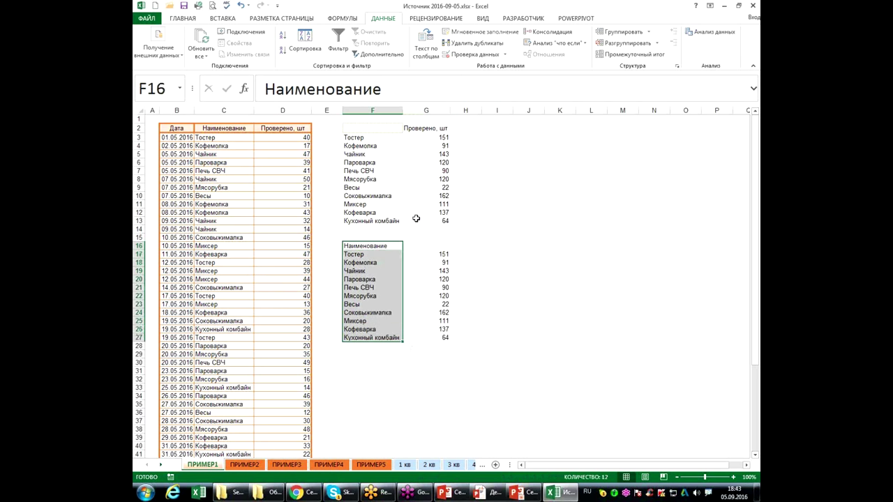
{"action": "key", "text": "Delete"}
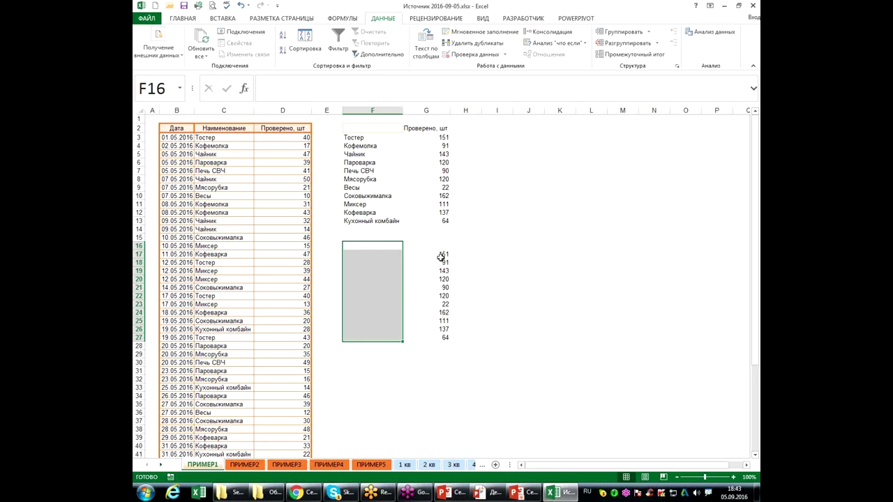
{"action": "left_click", "coordinate": [442, 254]}
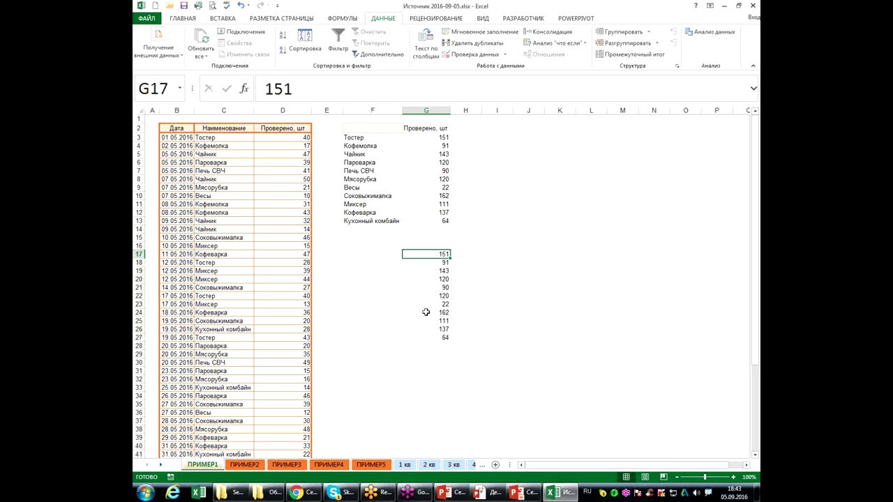
{"action": "left_click", "coordinate": [438, 246]}
{"action": "left_click_drag", "start_coordinate": [450, 249], "coordinate": [450, 341]}
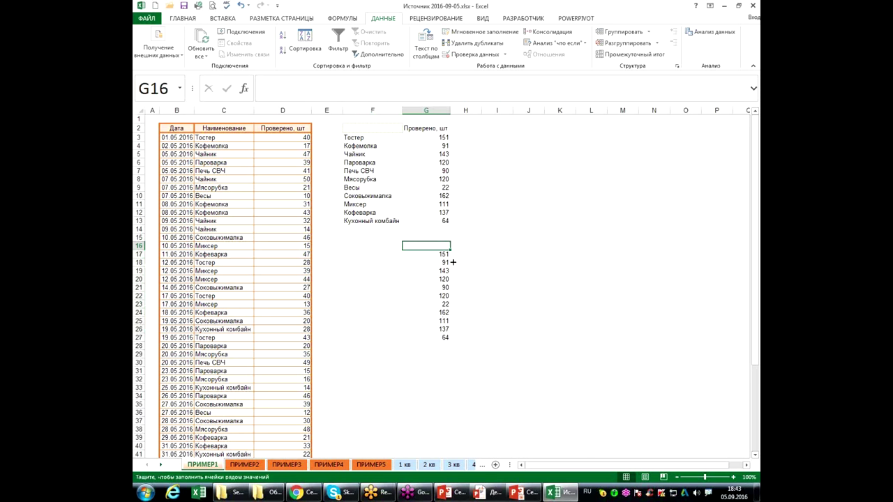
{"action": "left_click", "coordinate": [385, 298]}
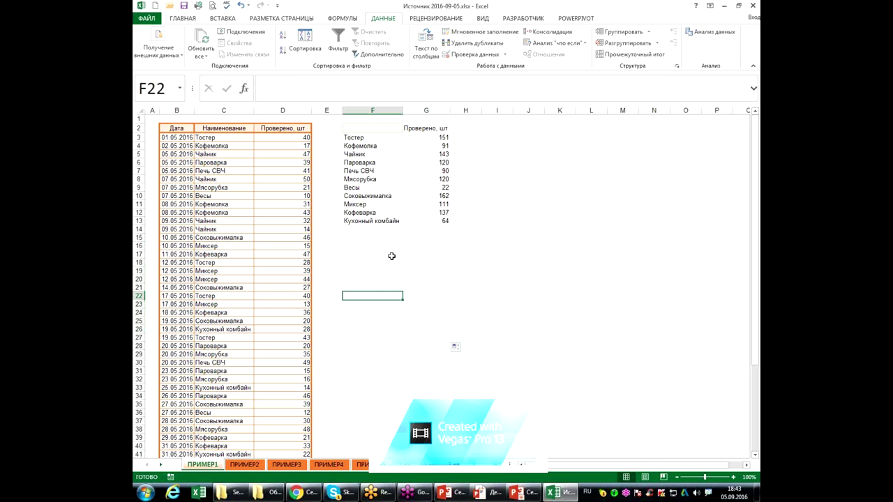
{"action": "left_click", "coordinate": [432, 147]}
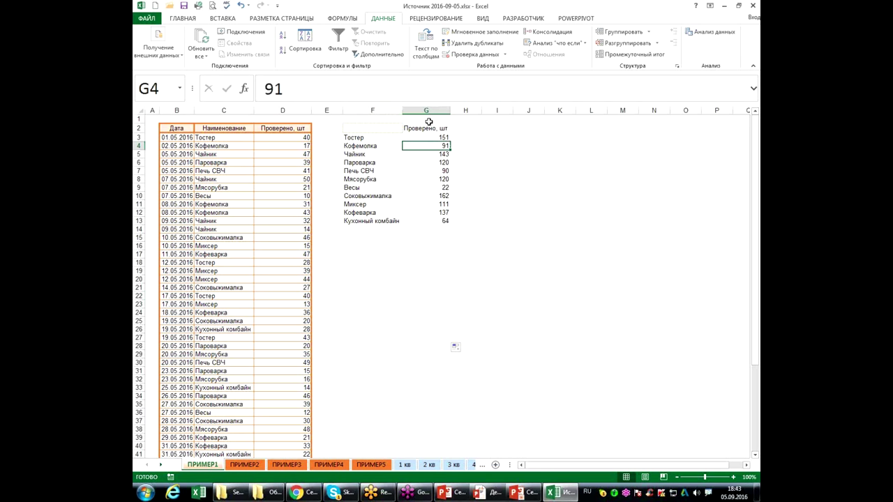
{"action": "left_click", "coordinate": [433, 161]}
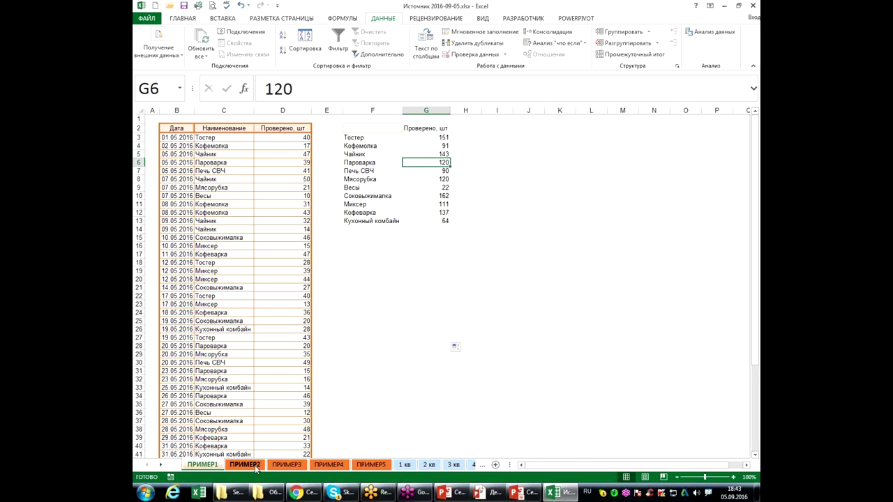
- Switch to sheet ПРИМЕР2 and select F3 under the Данные за 2014-2015 г. heading
{"action": "left_click", "coordinate": [244, 465]}
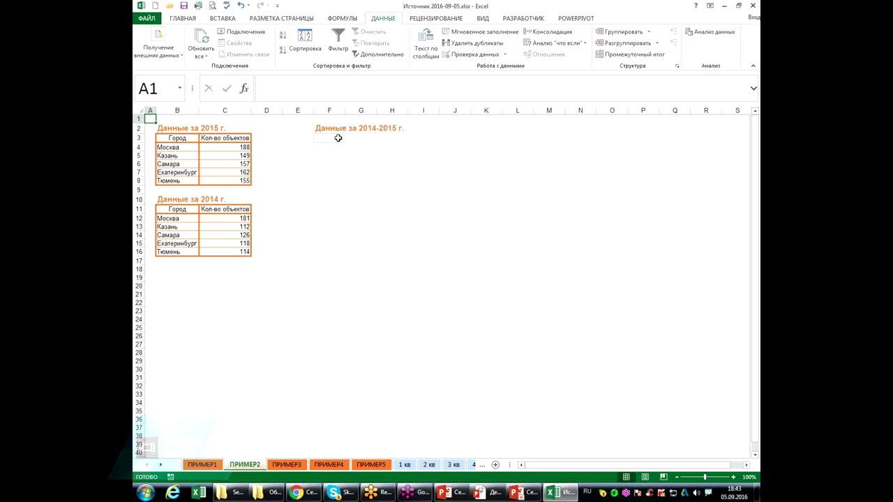
{"action": "left_click", "coordinate": [338, 138]}
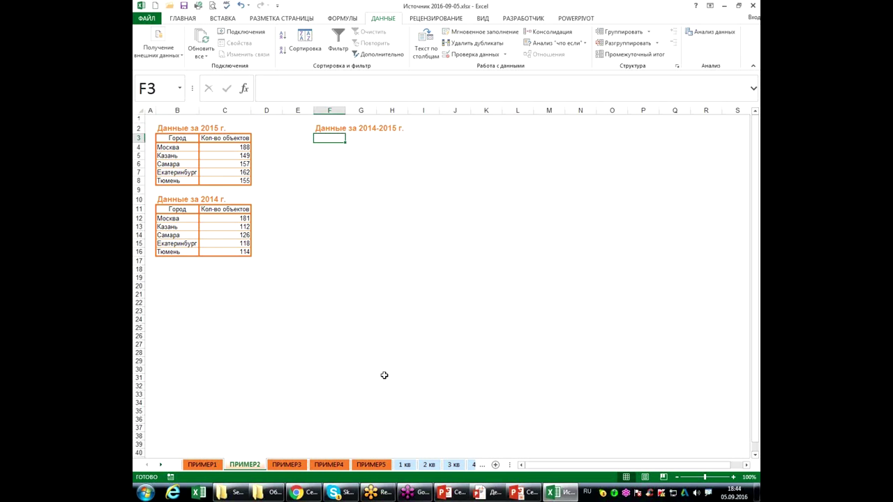
{"action": "left_click", "coordinate": [564, 37]}
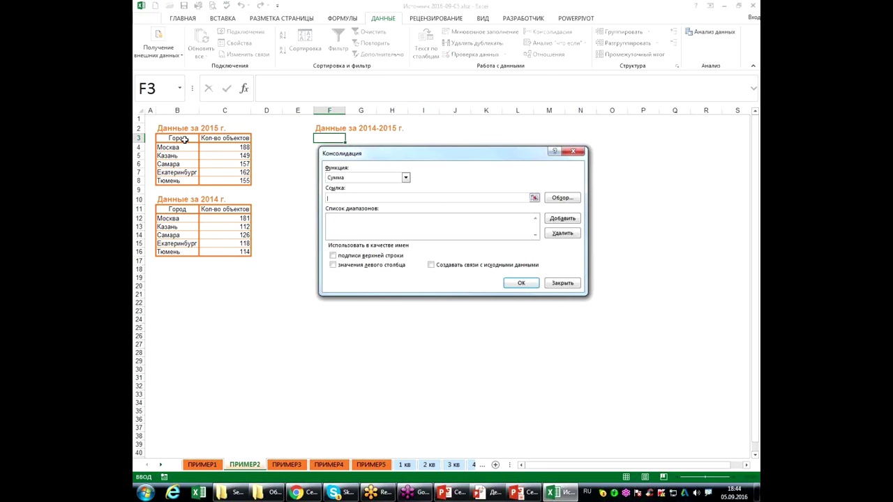
{"action": "left_click_drag", "start_coordinate": [185, 139], "coordinate": [237, 183]}
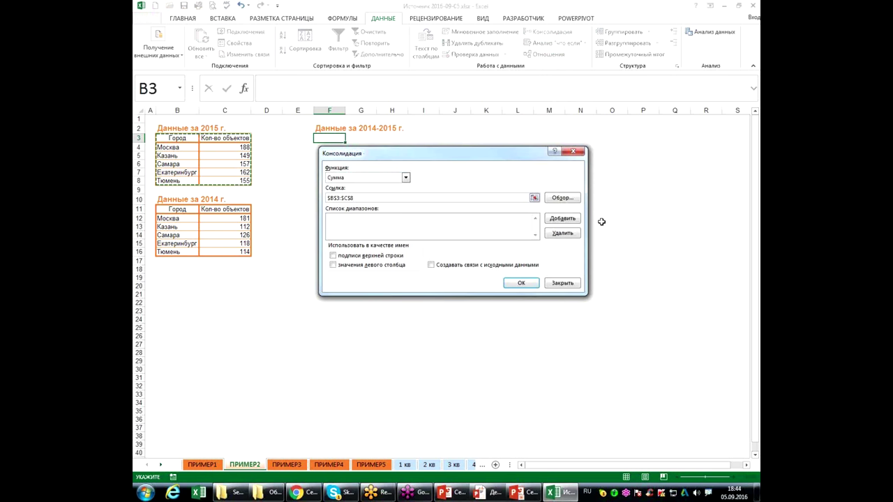
{"action": "left_click", "coordinate": [576, 221]}
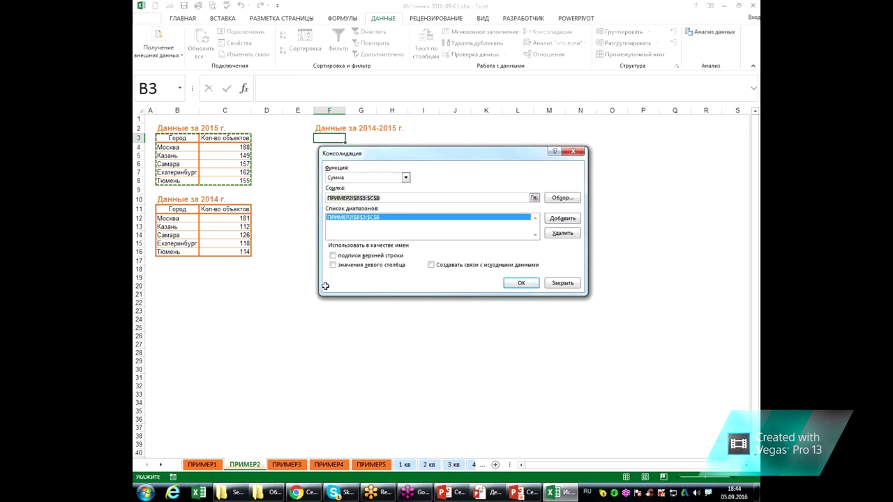
{"action": "left_click_drag", "start_coordinate": [171, 209], "coordinate": [244, 249]}
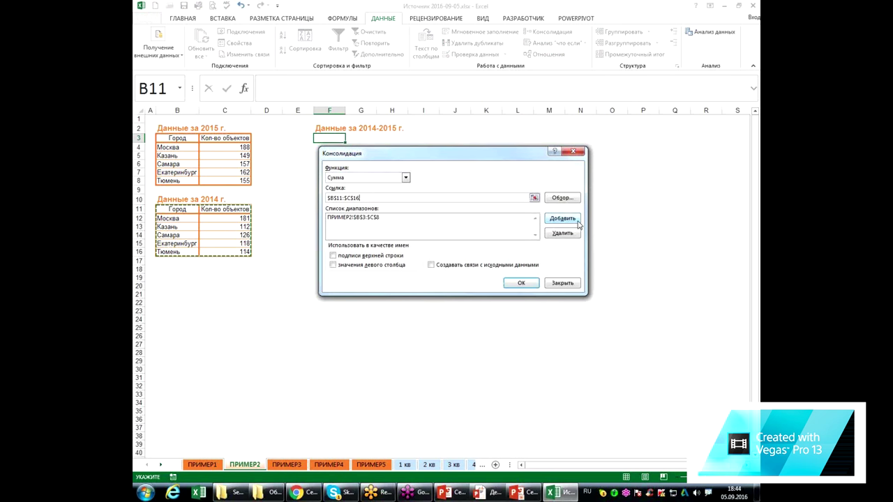
{"action": "left_click", "coordinate": [577, 221]}
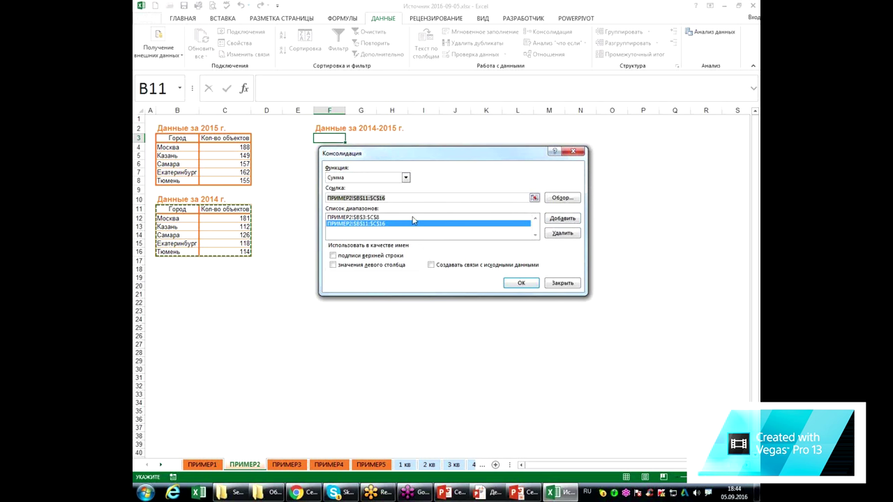
{"action": "left_click", "coordinate": [521, 282]}
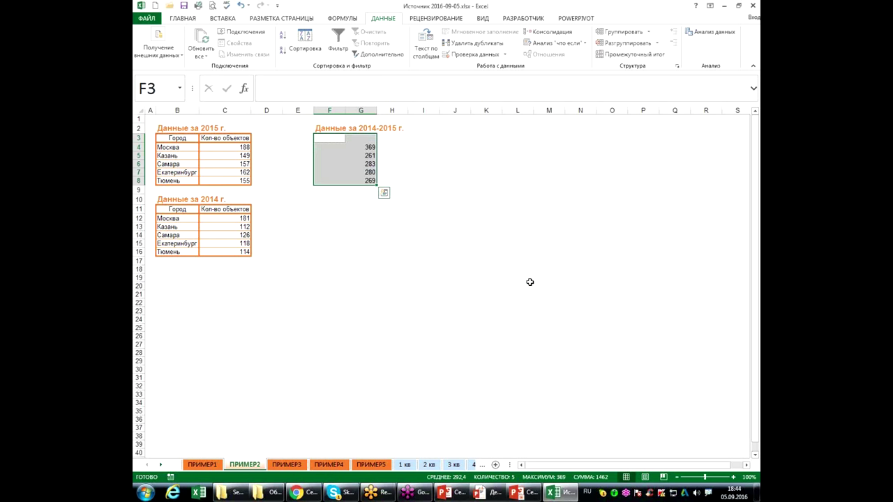
{"action": "key", "text": "Escape"}
{"action": "key", "text": "ctrl+v"}
{"action": "key", "text": "ctrl+z"}
{"action": "left_click", "coordinate": [335, 140]}
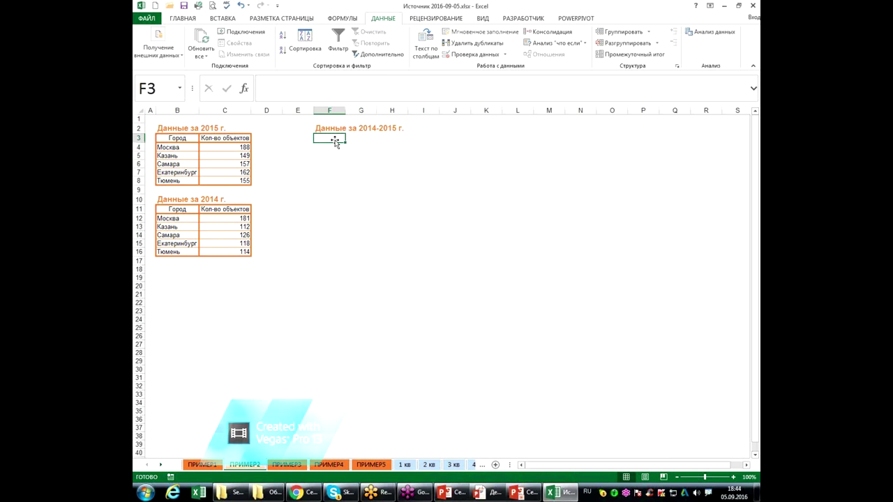
- Consolidate both city tables with top-row and left-column labels, giving totals like Москва 369 and Тюмень 269
{"action": "left_click", "coordinate": [549, 32]}
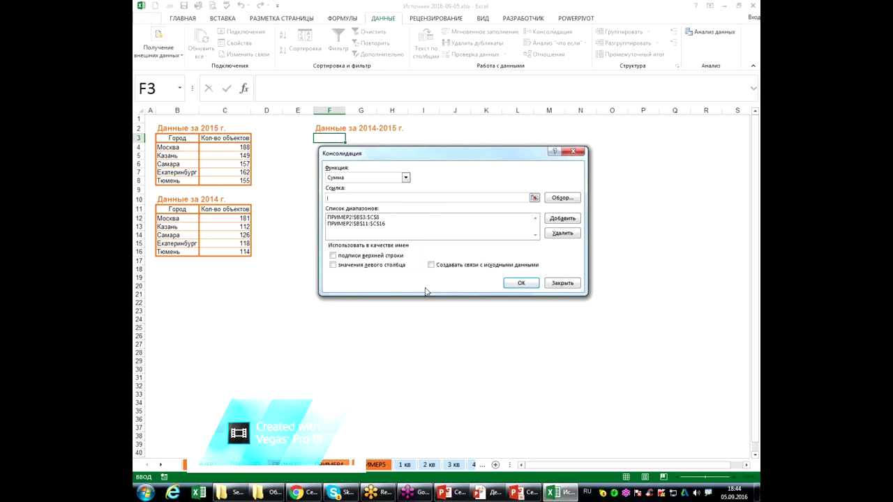
{"action": "left_click", "coordinate": [333, 256]}
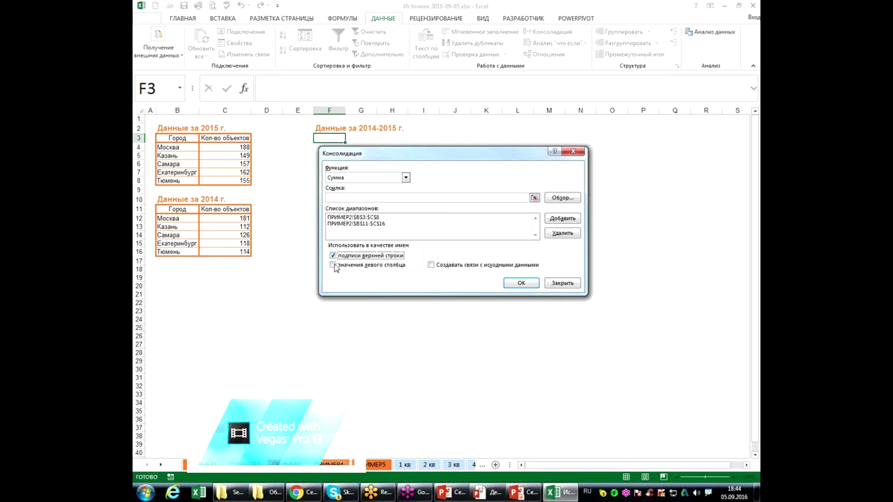
{"action": "left_click", "coordinate": [333, 265]}
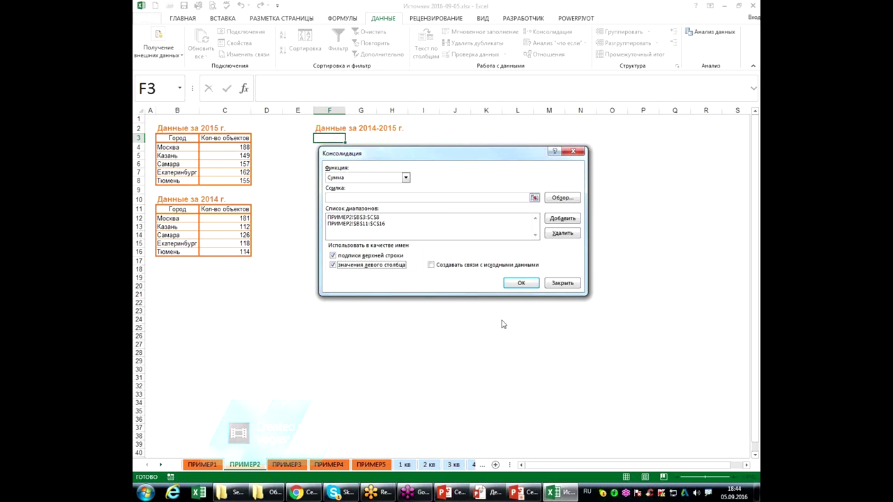
{"action": "left_click", "coordinate": [521, 284]}
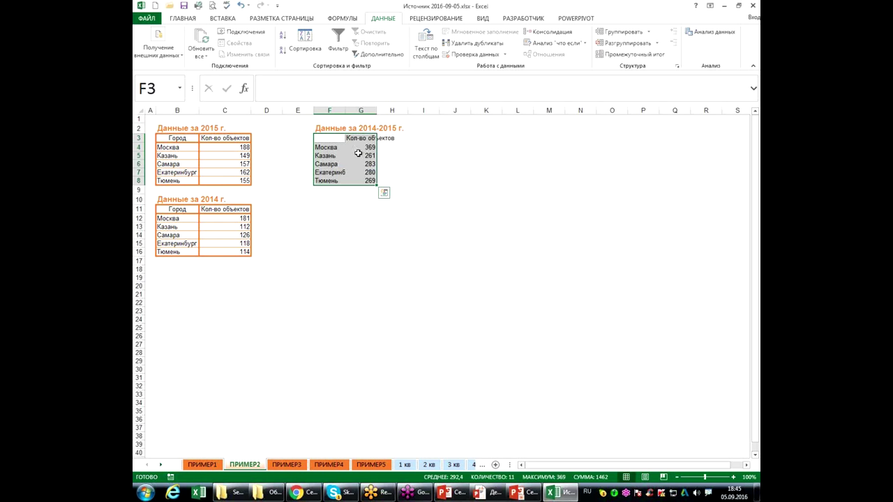
{"action": "left_click", "coordinate": [338, 138]}
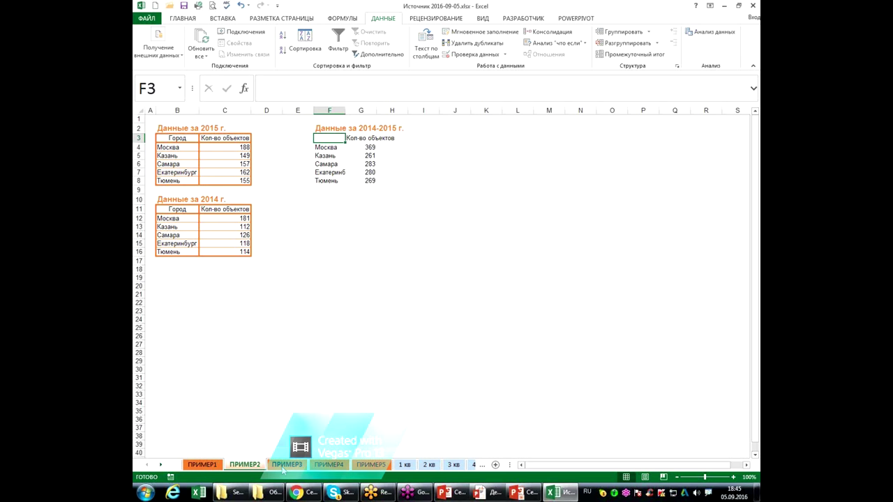
- On ПРИМЕР3, copy the 'Кол-во объектов 2015' header from C11 into C3
{"action": "left_click", "coordinate": [285, 465]}
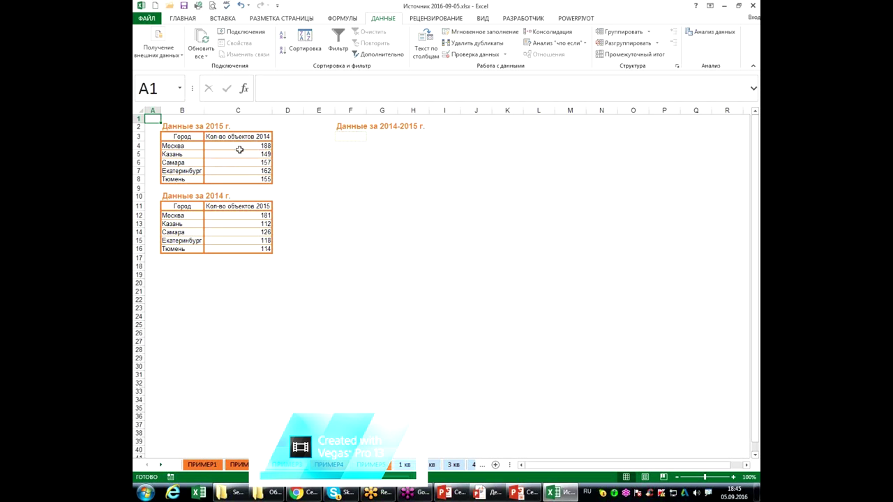
{"action": "left_click", "coordinate": [259, 204]}
{"action": "key", "text": "ctrl+c"}
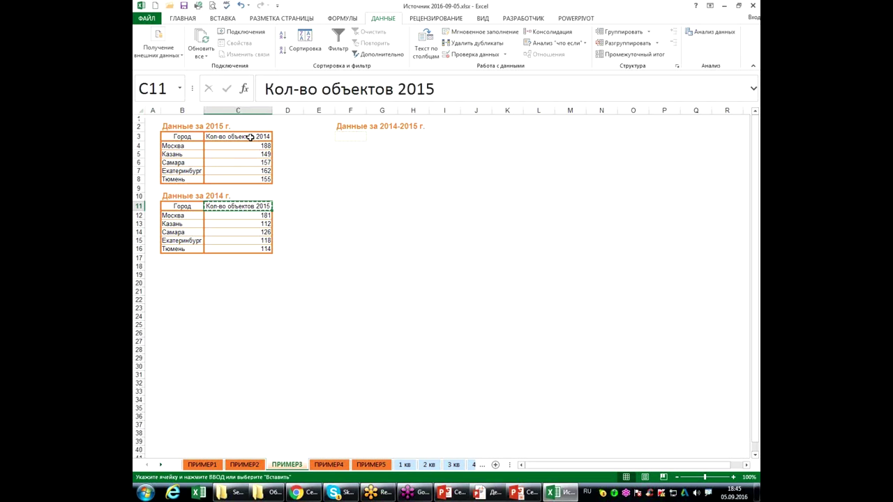
{"action": "left_click", "coordinate": [253, 135]}
{"action": "key", "text": "ctrl+v"}
- Change the C11 header to 'Кол-во объектов 2014' and confirm both headers are correct
{"action": "left_click", "coordinate": [265, 206]}
{"action": "left_click", "coordinate": [435, 90]}
{"action": "key", "text": "BackSpace"}
{"action": "type", "text": "4"}
{"action": "key", "text": "Return"}
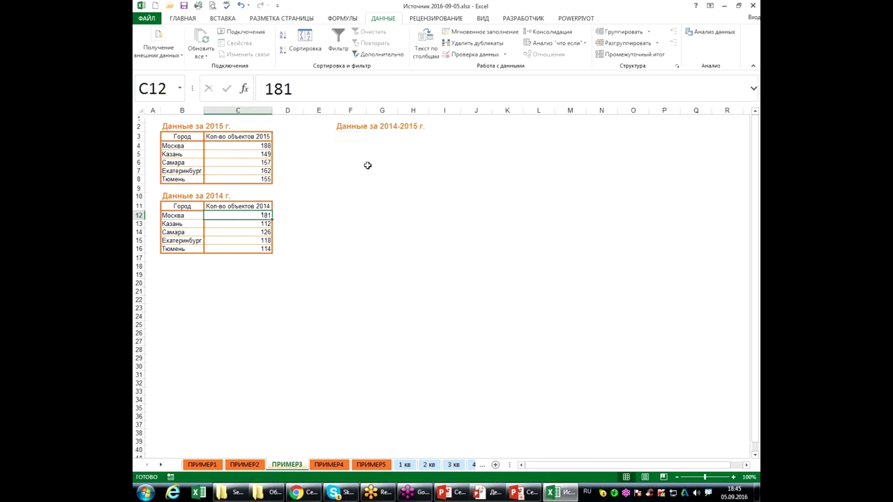
{"action": "left_click", "coordinate": [260, 205]}
{"action": "left_click", "coordinate": [265, 137]}
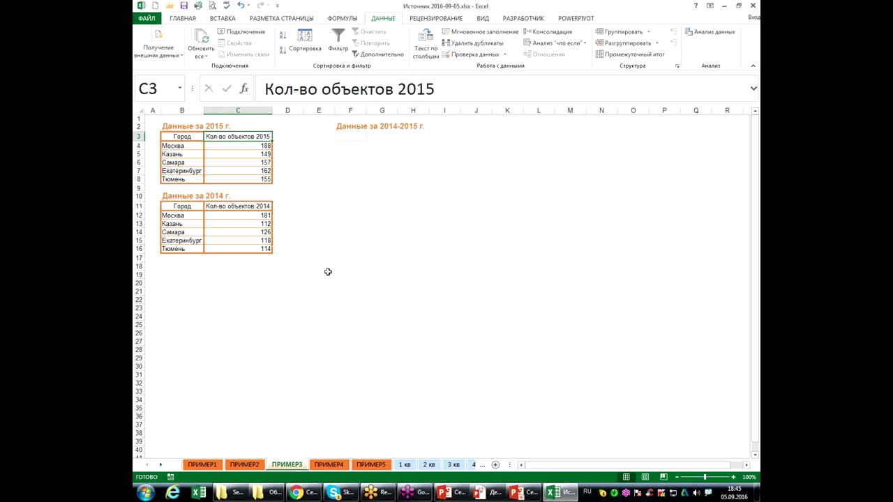
{"action": "left_click", "coordinate": [349, 138]}
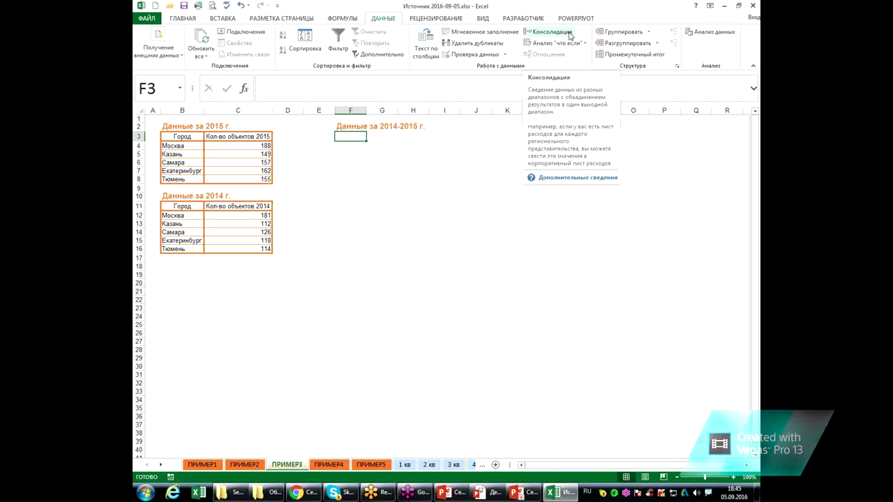
- Sum B3:C8 and B11:C16 into F3 with left-column city labels
{"action": "left_click", "coordinate": [569, 33]}
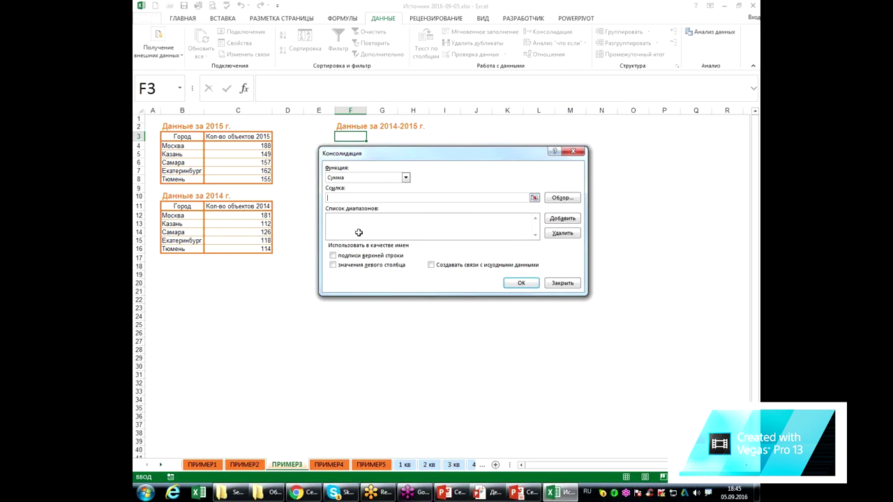
{"action": "left_click_drag", "start_coordinate": [173, 139], "coordinate": [243, 178]}
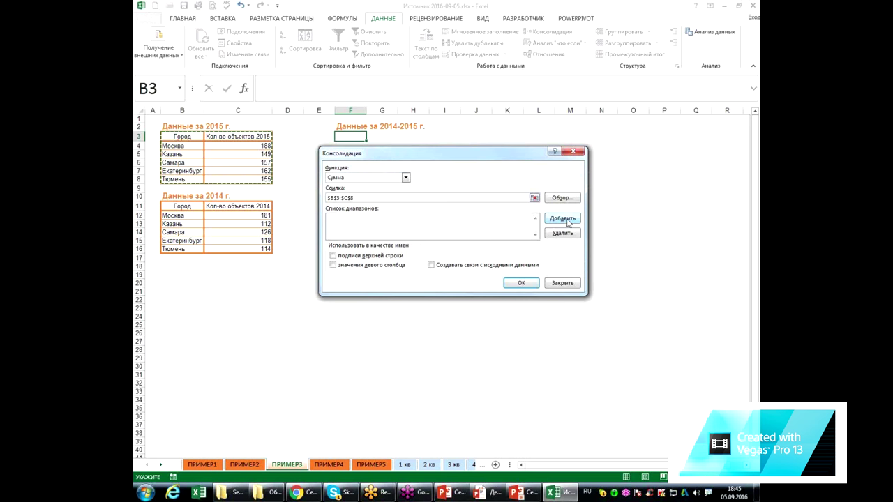
{"action": "left_click", "coordinate": [566, 221]}
{"action": "left_click", "coordinate": [229, 227]}
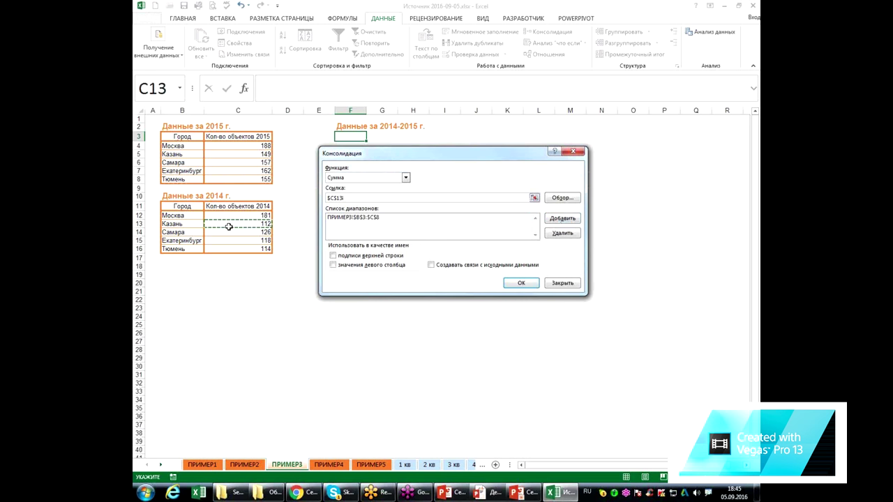
{"action": "left_click_drag", "start_coordinate": [180, 208], "coordinate": [250, 248]}
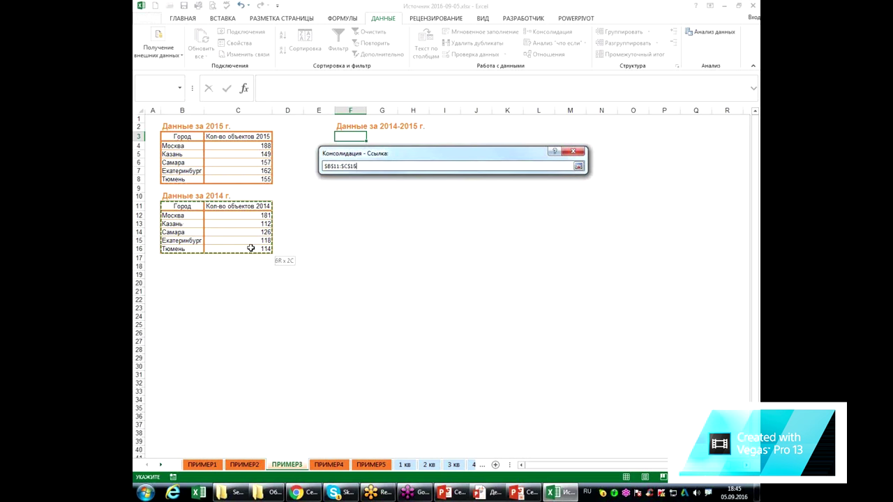
{"action": "left_click", "coordinate": [570, 220]}
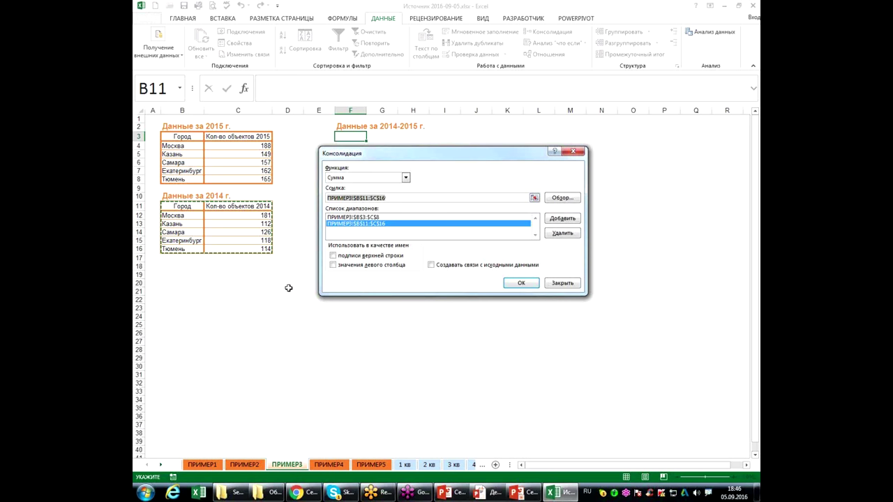
{"action": "left_click", "coordinate": [334, 266]}
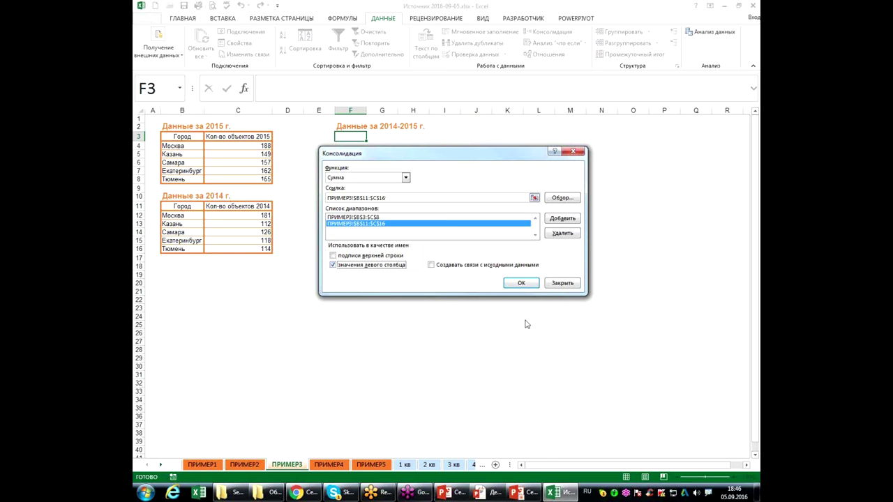
{"action": "left_click", "coordinate": [521, 284]}
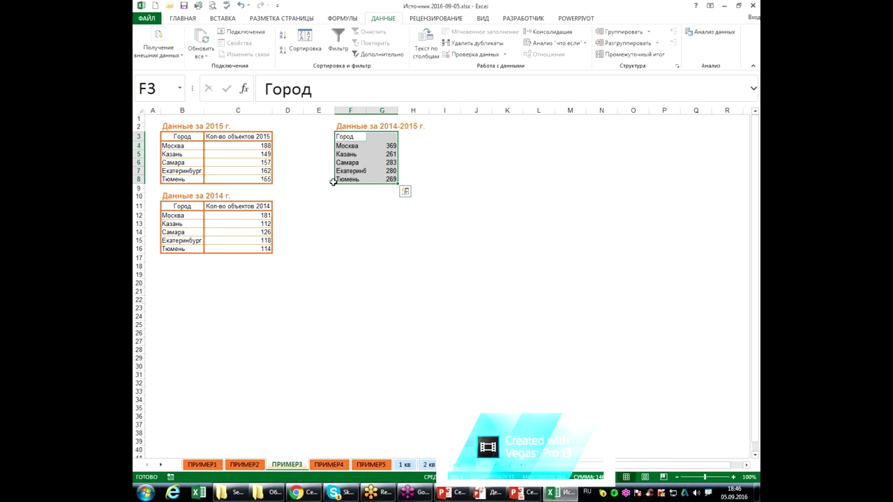
- Confirm Москва's 188 + 181 equals 369 in the status bar, then delete F3:G8
{"action": "left_click", "coordinate": [257, 148]}
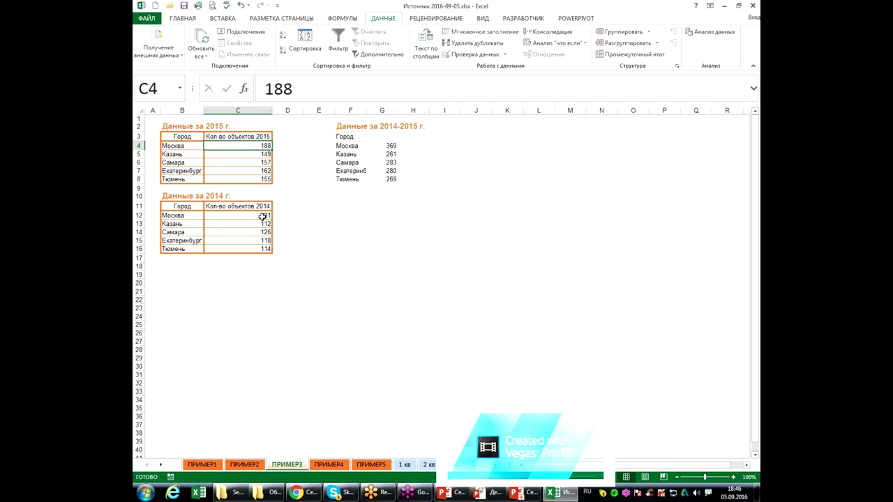
{"action": "left_click", "coordinate": [257, 217]}
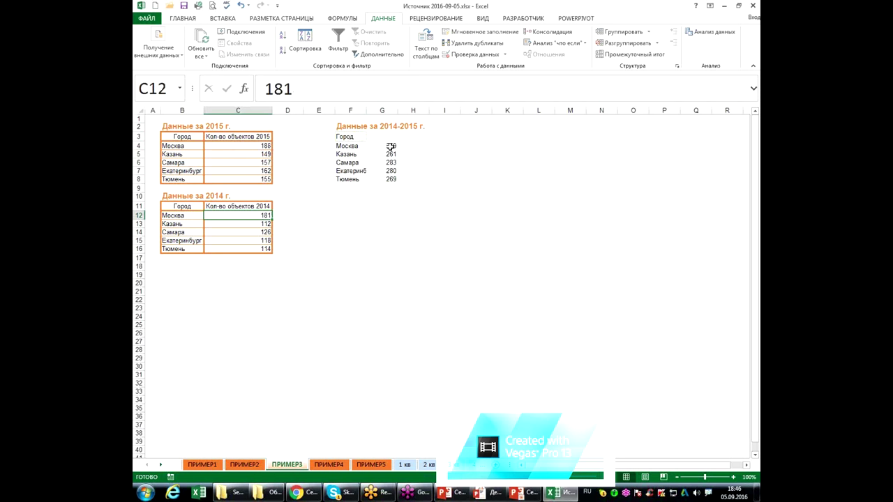
{"action": "left_click", "coordinate": [262, 145], "text": "ctrl"}
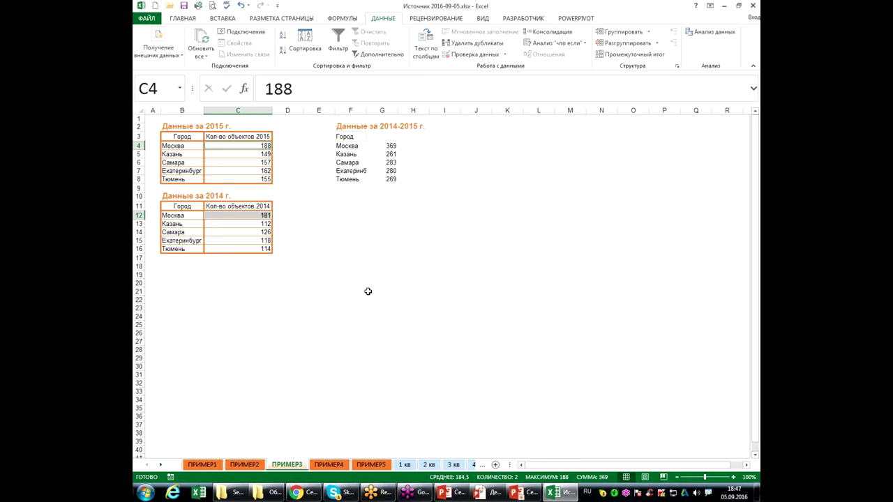
{"action": "left_click_drag", "start_coordinate": [342, 136], "coordinate": [378, 179]}
{"action": "key", "text": "Delete"}
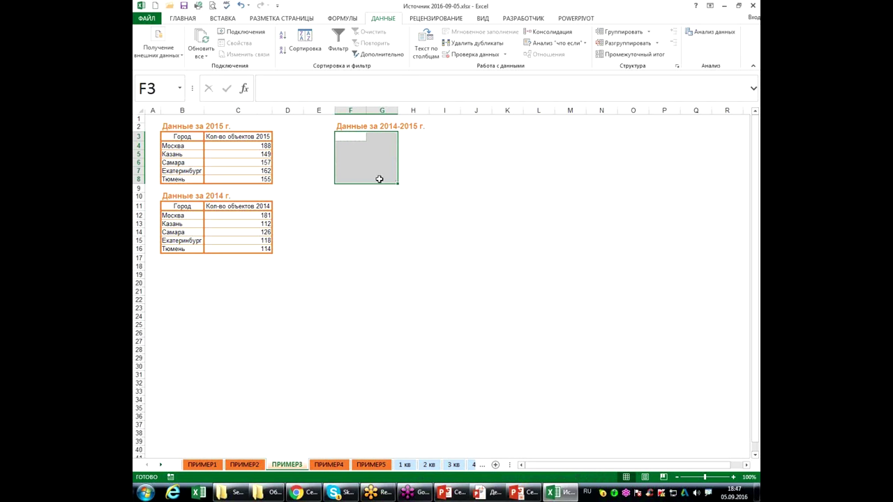
- Rerun the consolidation at F3 with both label options, giving separate 2015 and 2014 columns (Москва 188, 181)
{"action": "left_click", "coordinate": [350, 137]}
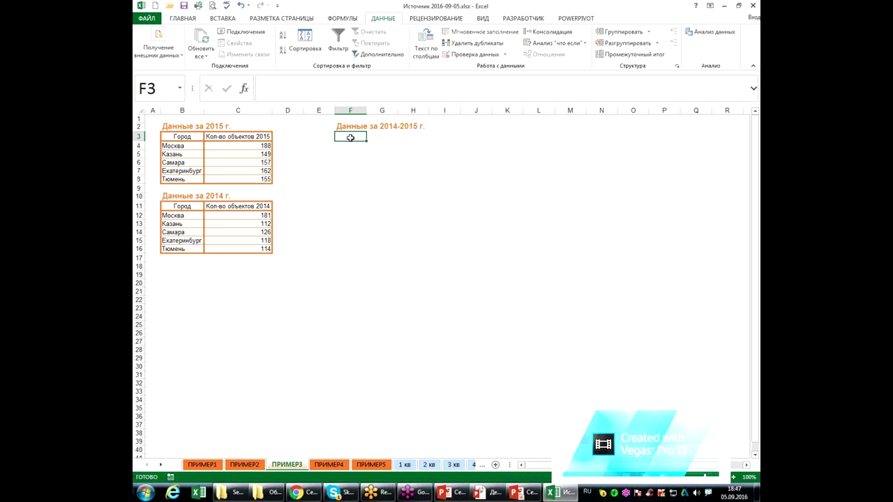
{"action": "left_click", "coordinate": [552, 32]}
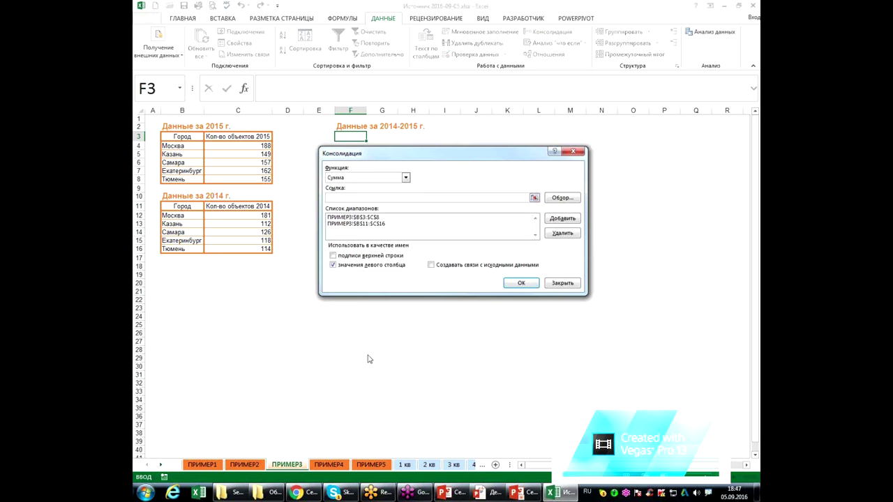
{"action": "left_click", "coordinate": [334, 256]}
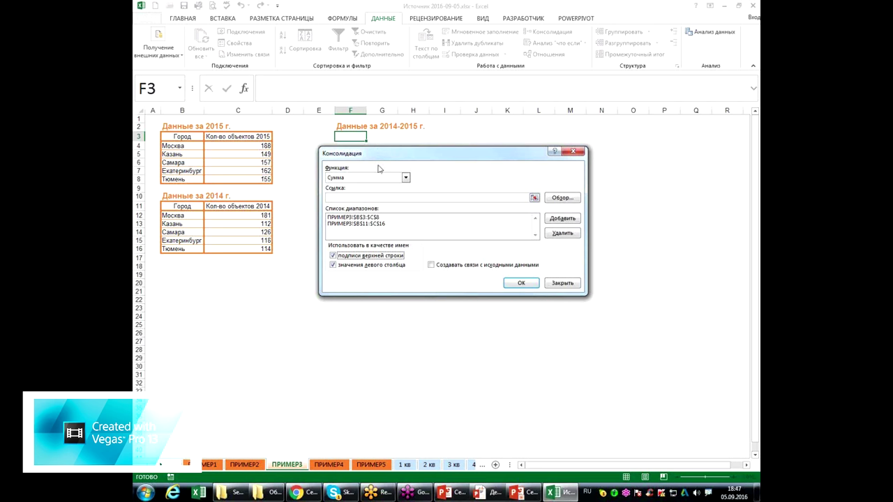
{"action": "left_click", "coordinate": [522, 283]}
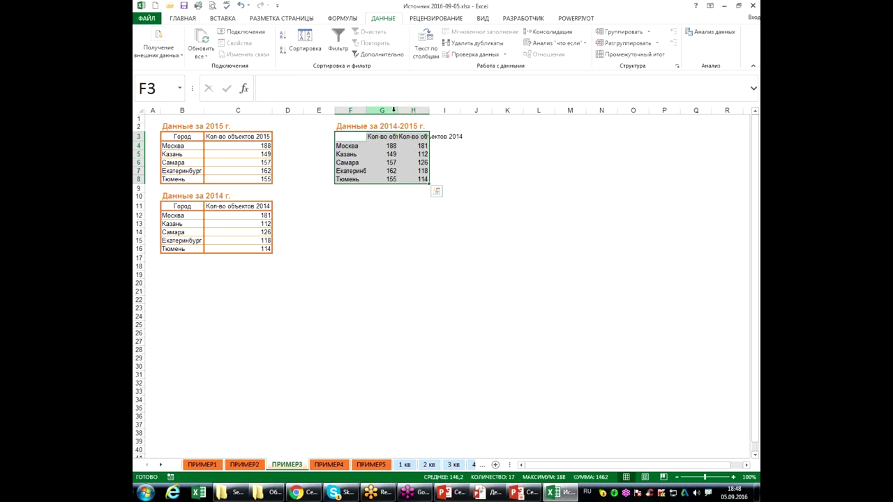
- AutoFit columns G:H so the 2015 and 2014 headers and values show in full
{"action": "left_click_drag", "start_coordinate": [426, 110], "coordinate": [390, 111]}
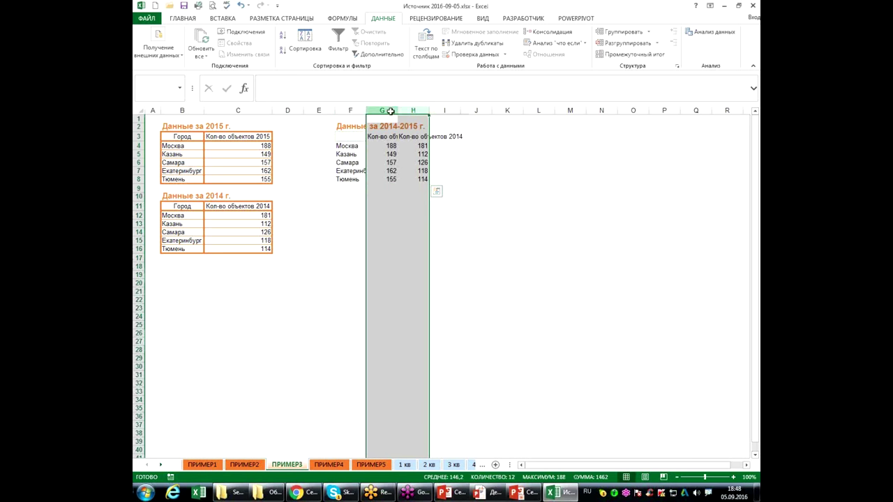
{"action": "double_click", "coordinate": [429, 111]}
{"action": "left_click", "coordinate": [422, 163]}
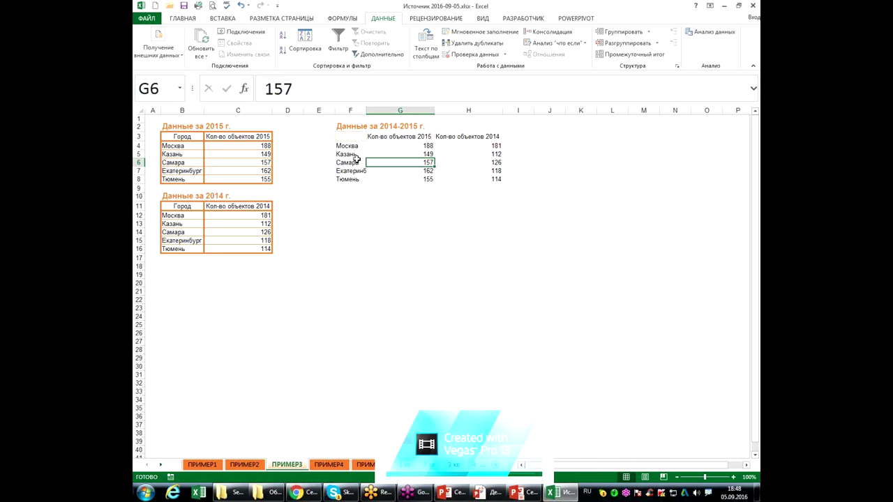
{"action": "left_click", "coordinate": [549, 33]}
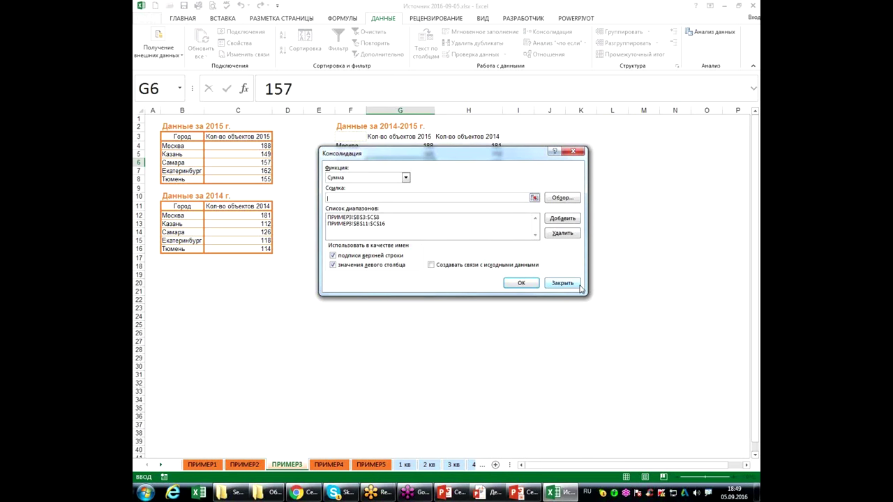
- Close the Consolidate dialog, leaving the ПРИМЕР3 city table at F3 as it is
{"action": "left_click", "coordinate": [578, 285]}
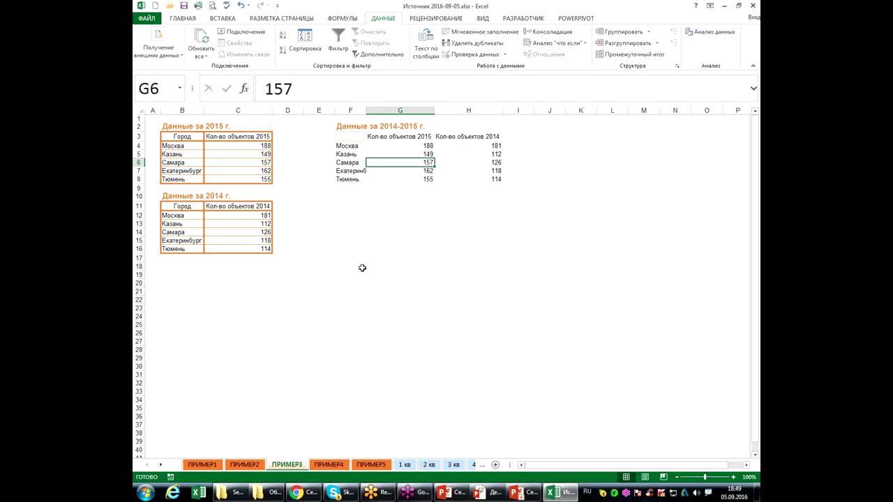
- On ПРИМЕР4, fill the 2014 cells C4:N8 with =СЛУЧМЕЖДУ(100;199), then copy that range
{"action": "left_click", "coordinate": [331, 464]}
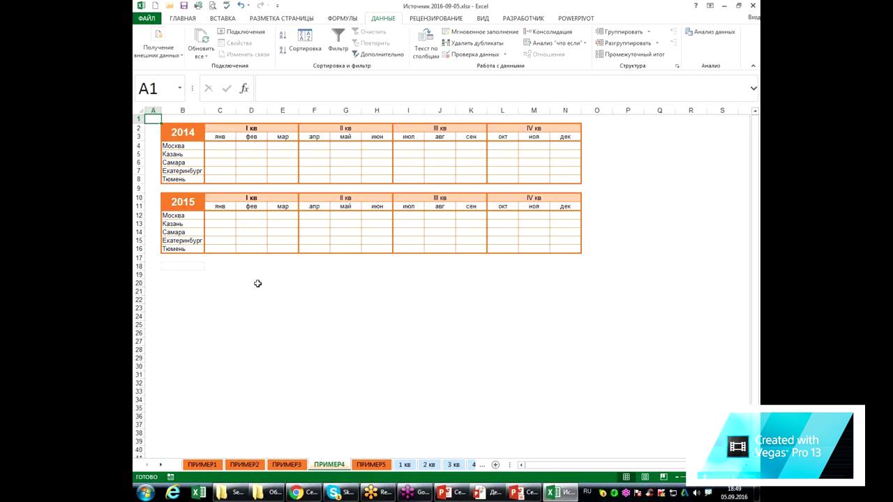
{"action": "left_click_drag", "start_coordinate": [220, 146], "coordinate": [573, 180]}
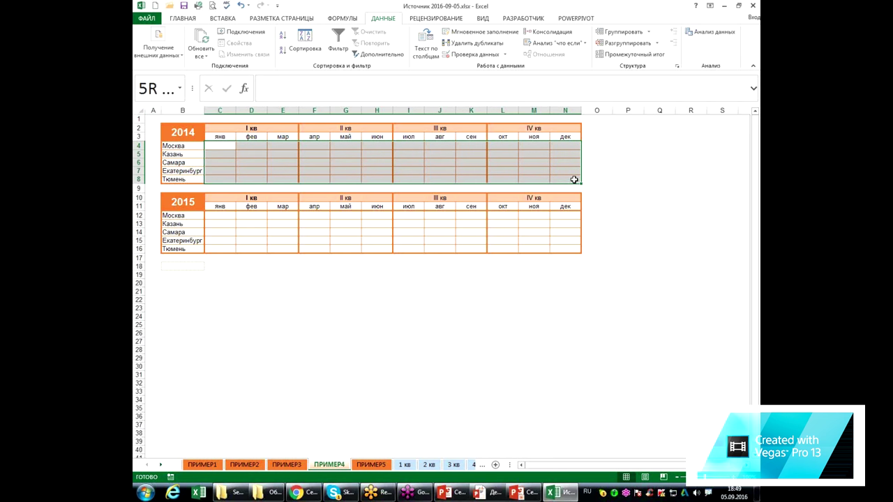
{"action": "left_click_drag", "start_coordinate": [573, 180], "coordinate": [574, 180]}
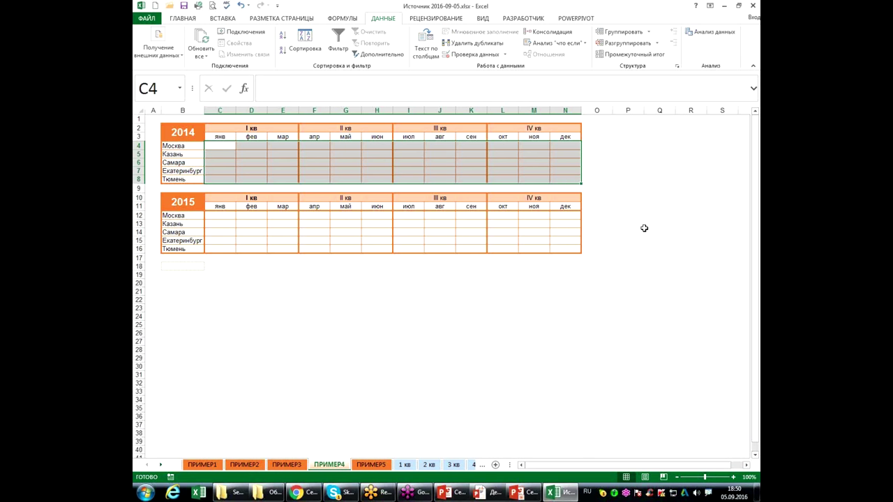
{"action": "type", "text": "="}
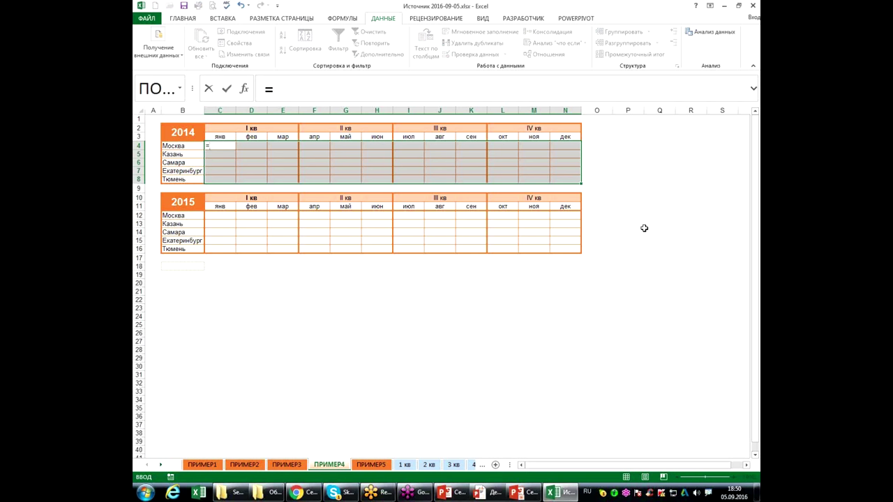
{"action": "type", "text": "сл"}
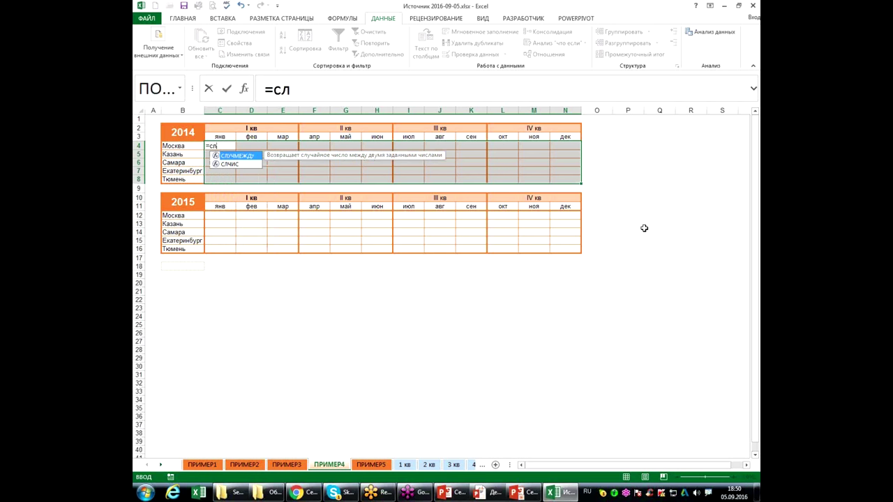
{"action": "key", "text": "Tab"}
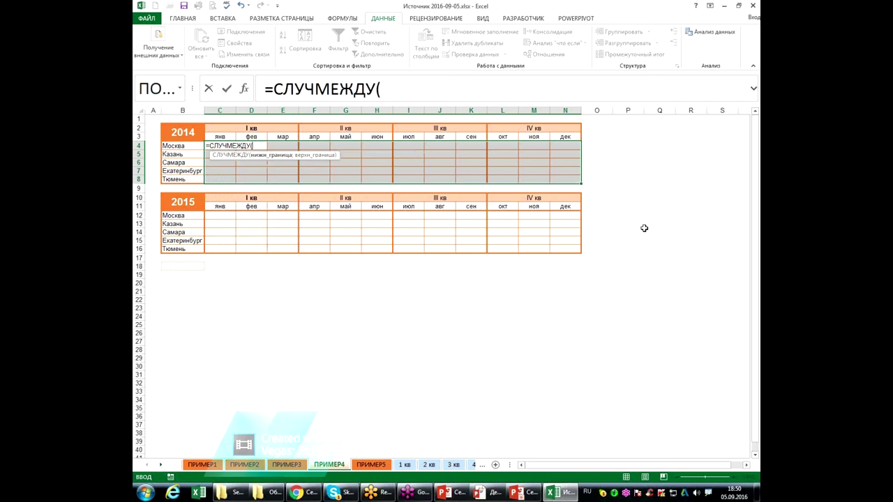
{"action": "type", "text": "100;199"}
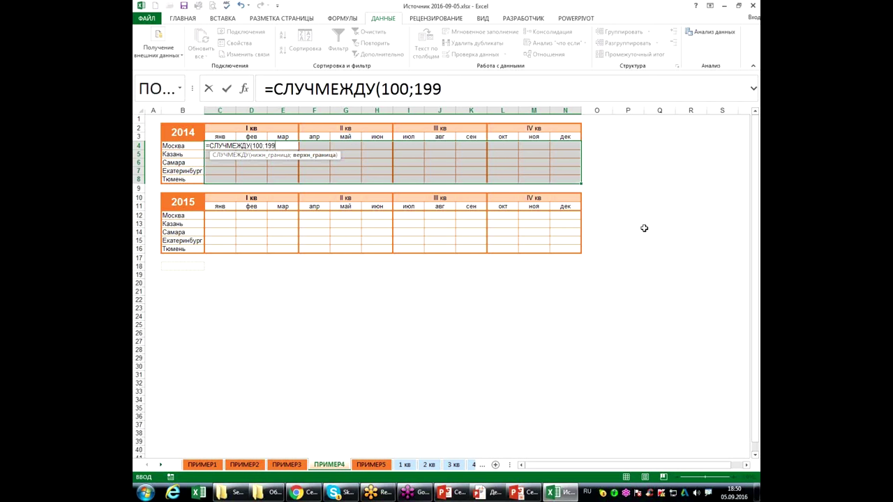
{"action": "type", "text": ")"}
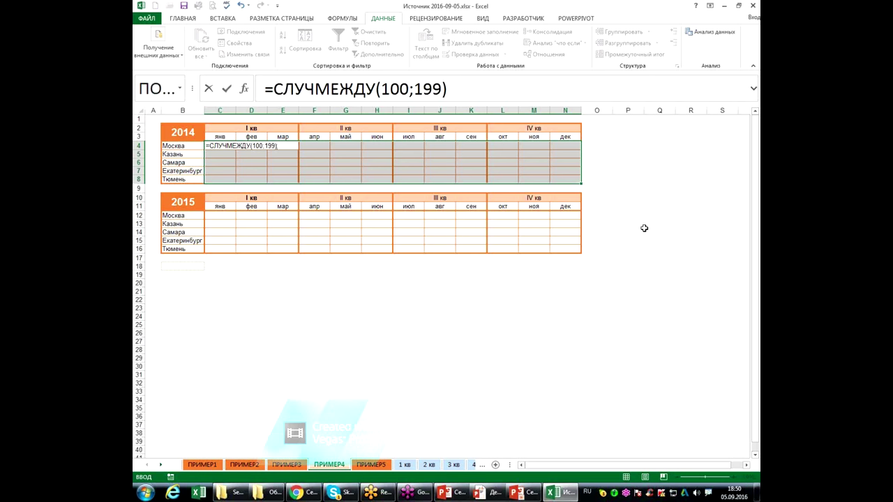
{"action": "key", "text": "ctrl+Return"}
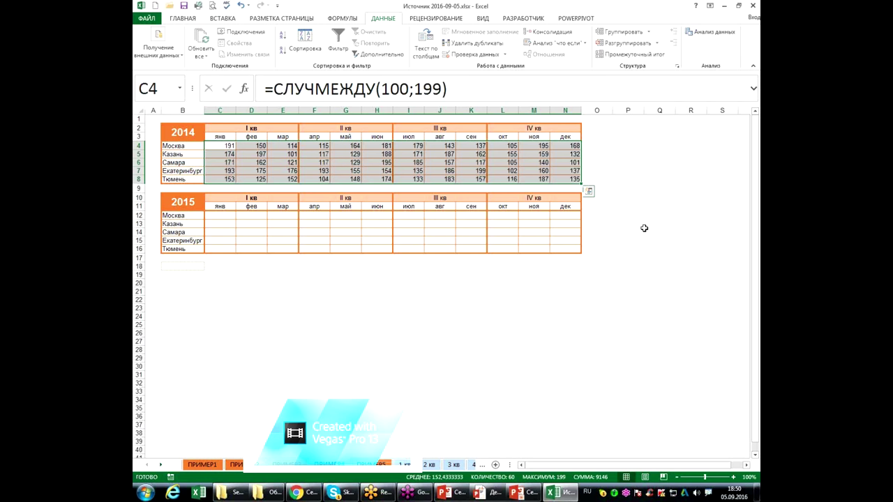
{"action": "key", "text": "ctrl+c"}
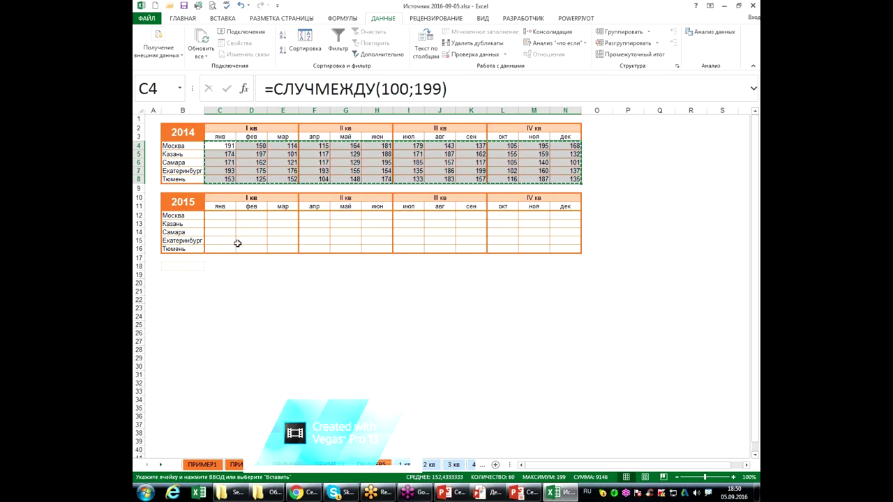
- Paste the random formulas into the 2015 table at C12 and recalculate with F9
{"action": "left_click", "coordinate": [222, 216]}
{"action": "key", "text": "ctrl+v"}
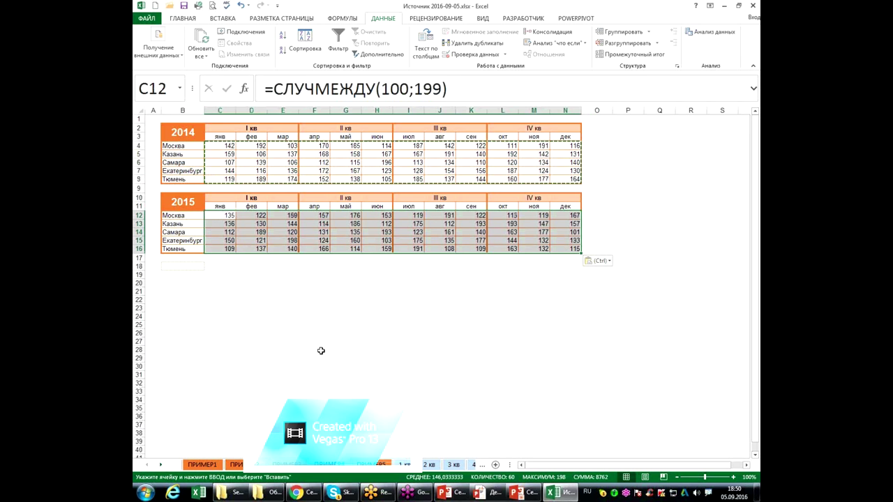
{"action": "key", "text": "Return"}
{"action": "key", "text": "F9"}
{"action": "key", "text": "F9"}
{"action": "key", "text": "F9"}
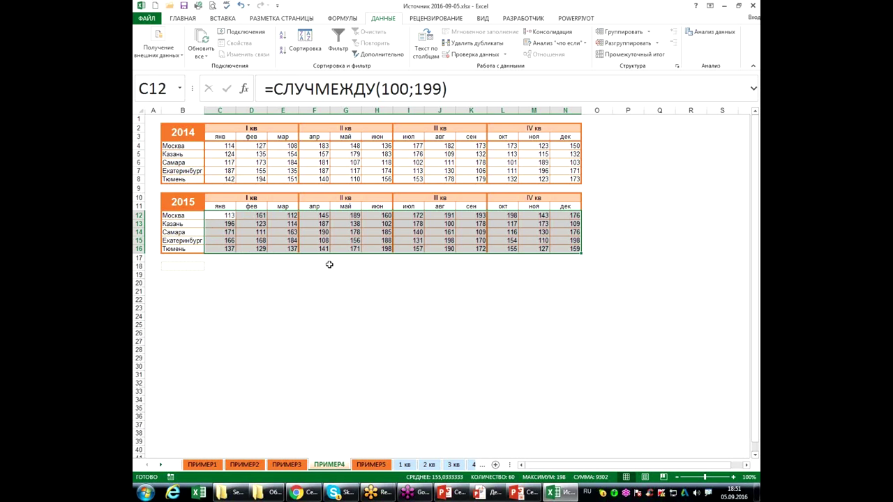
- Convert the 2015 table's random formulas into fixed values with Paste Special > Values
{"action": "key", "text": "ctrl+c"}
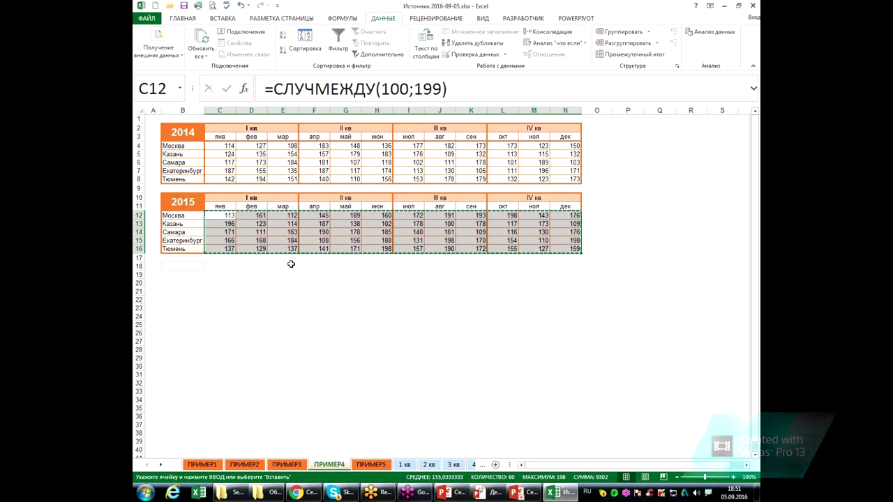
{"action": "right_click", "coordinate": [275, 237]}
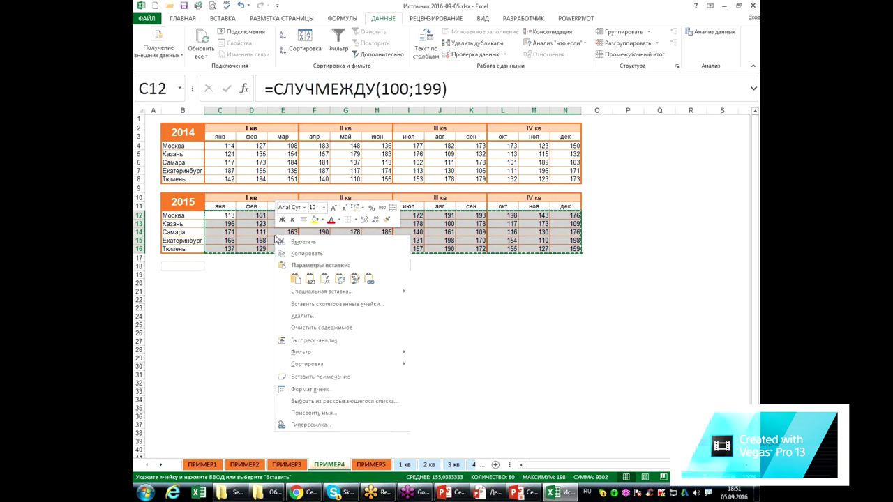
{"action": "left_click", "coordinate": [311, 280]}
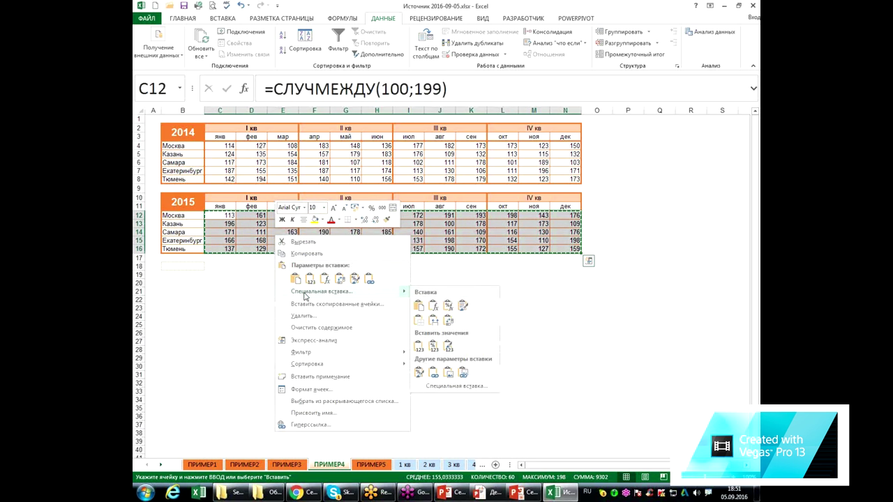
{"action": "left_click", "coordinate": [307, 291]}
{"action": "left_click", "coordinate": [208, 255]}
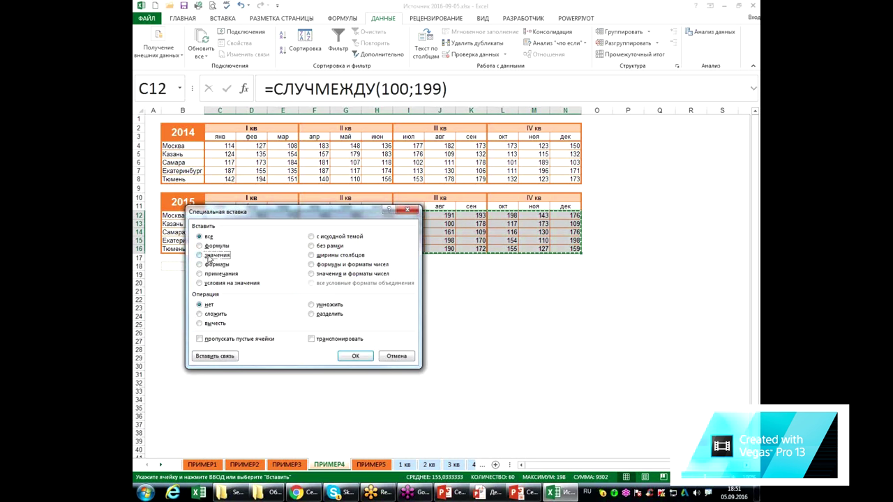
{"action": "left_click", "coordinate": [355, 356]}
- Convert the 2014 range C4:N8 into fixed values with Paste Special > Values
{"action": "left_click_drag", "start_coordinate": [225, 146], "coordinate": [561, 179]}
{"action": "key", "text": "ctrl+c"}
{"action": "key", "text": "ctrl+alt+v"}
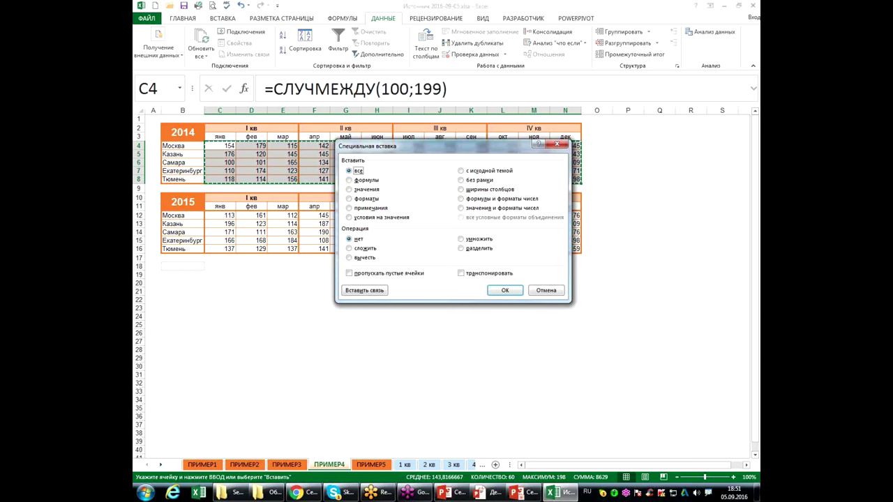
{"action": "left_click", "coordinate": [368, 189]}
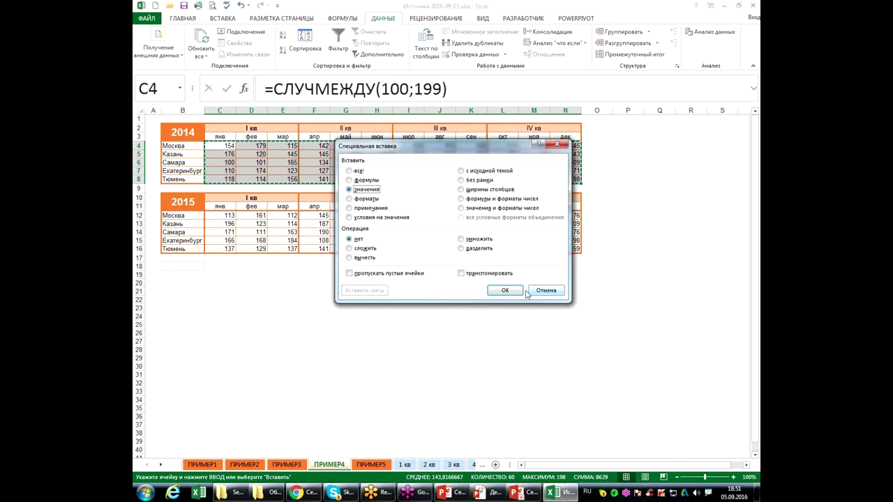
{"action": "left_click", "coordinate": [503, 290]}
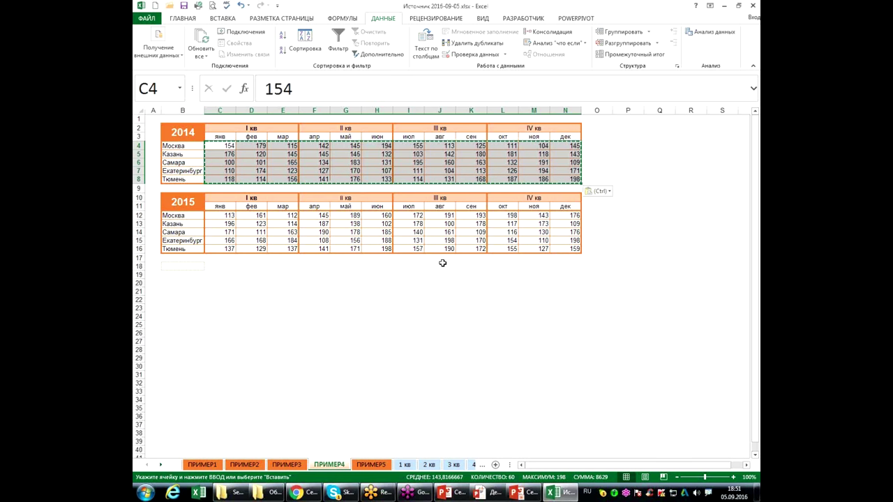
{"action": "left_click", "coordinate": [251, 163]}
{"action": "left_click", "coordinate": [192, 270]}
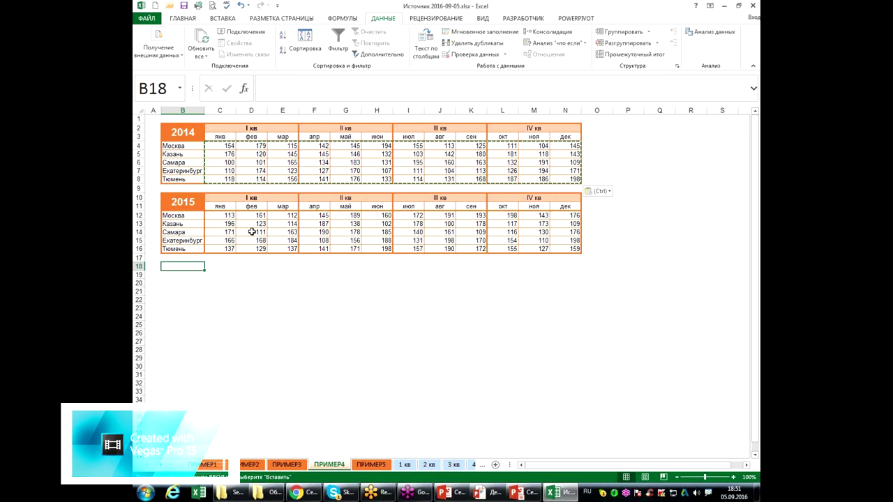
{"action": "left_click_drag", "start_coordinate": [252, 225], "coordinate": [264, 241]}
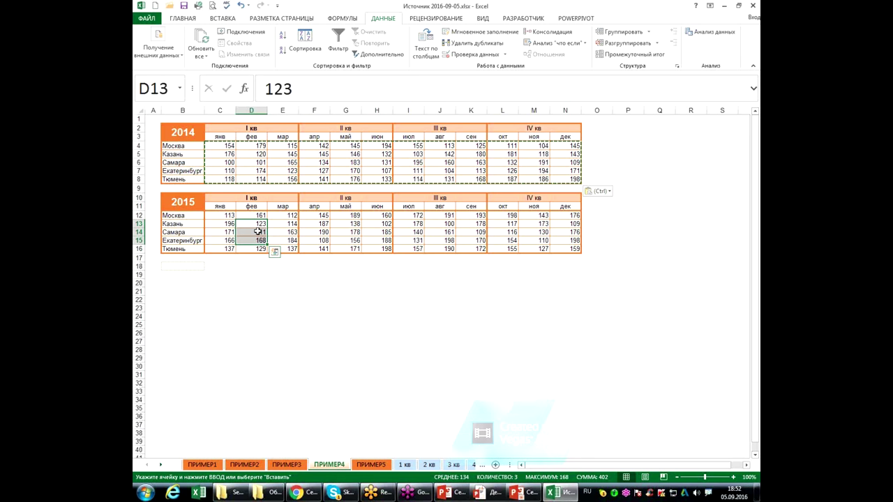
{"action": "key", "text": "Escape"}
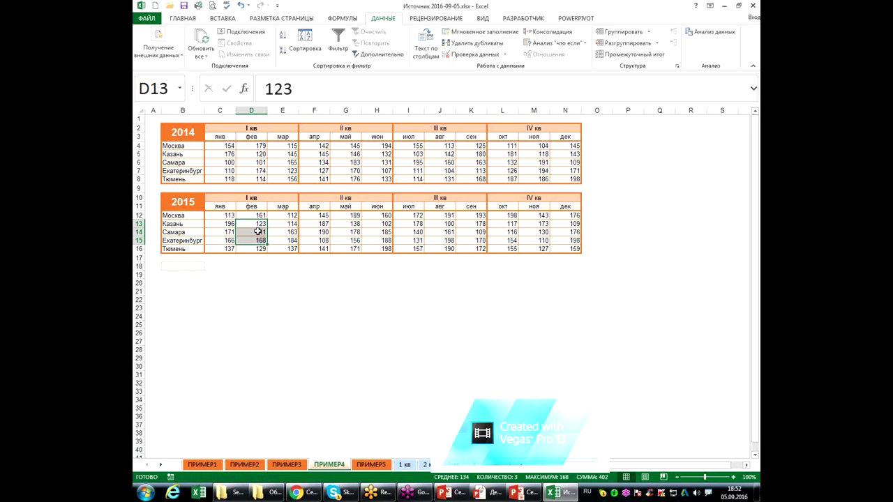
{"action": "left_click", "coordinate": [223, 340]}
{"action": "left_click", "coordinate": [187, 268]}
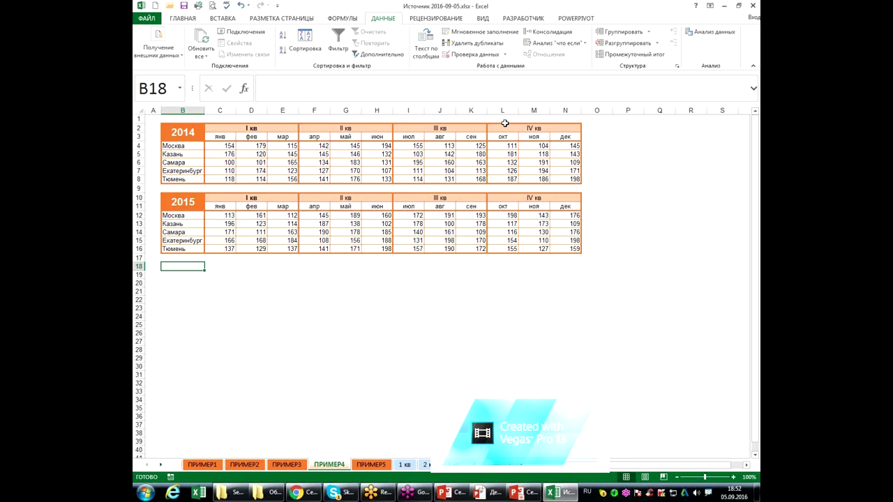
- Sum B2:N8 and B10:N16 into a consolidated table at B18, using top-row and left-column labels
{"action": "left_click", "coordinate": [551, 32]}
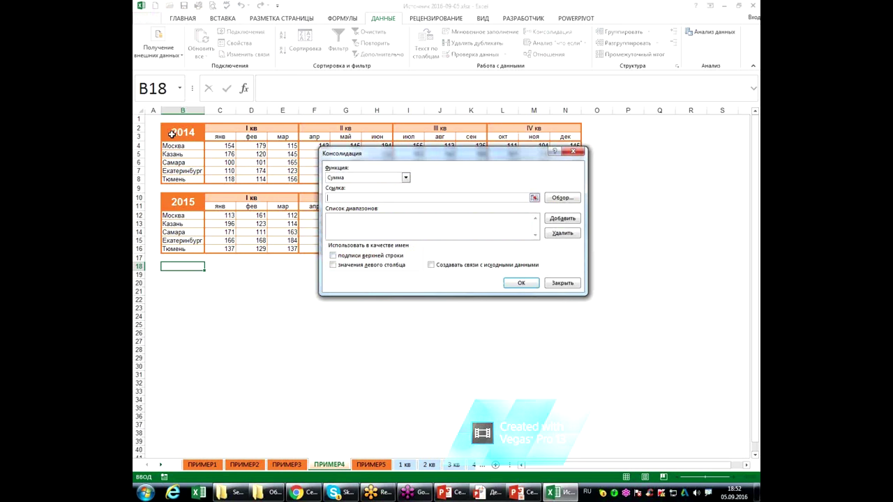
{"action": "left_click_drag", "start_coordinate": [172, 134], "coordinate": [555, 179]}
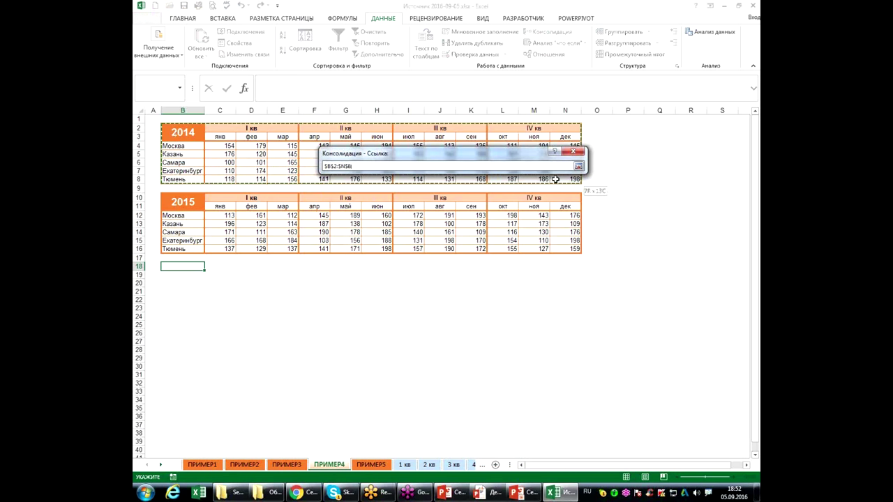
{"action": "left_click", "coordinate": [562, 218]}
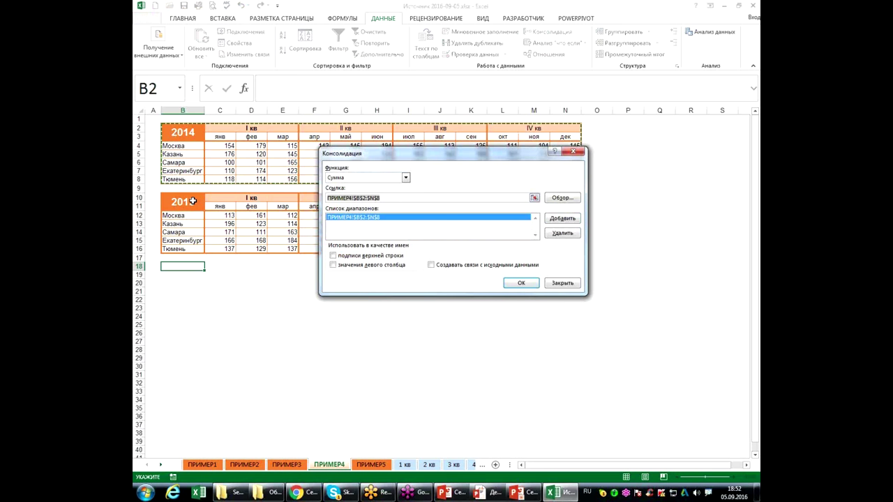
{"action": "left_click_drag", "start_coordinate": [192, 201], "coordinate": [571, 248]}
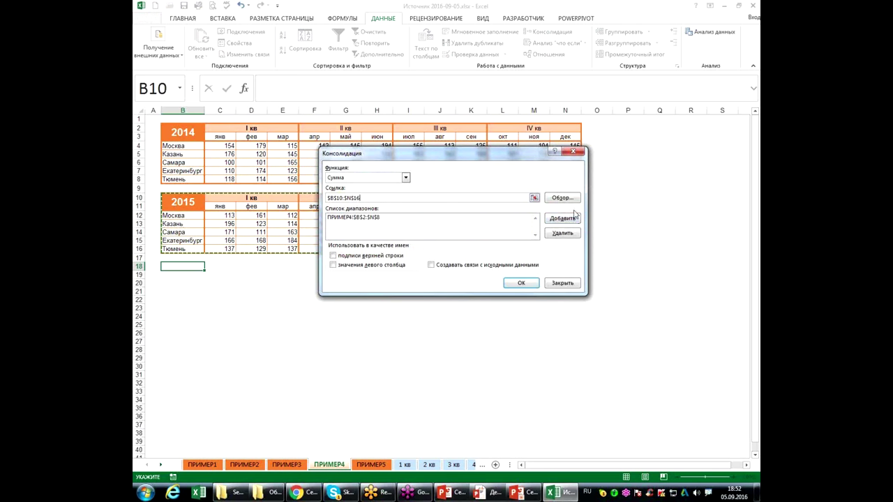
{"action": "left_click", "coordinate": [570, 218]}
{"action": "left_click", "coordinate": [381, 256]}
{"action": "left_click", "coordinate": [374, 268]}
{"action": "left_click", "coordinate": [522, 284]}
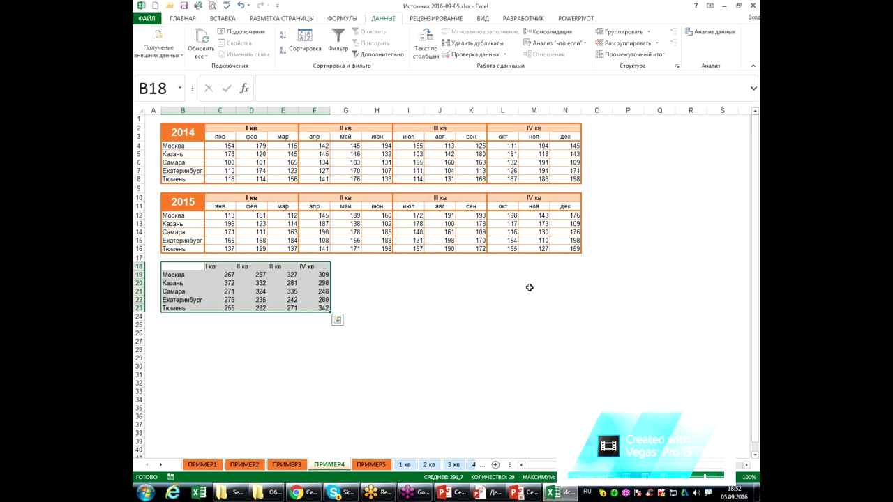
{"action": "key", "text": "Escape"}
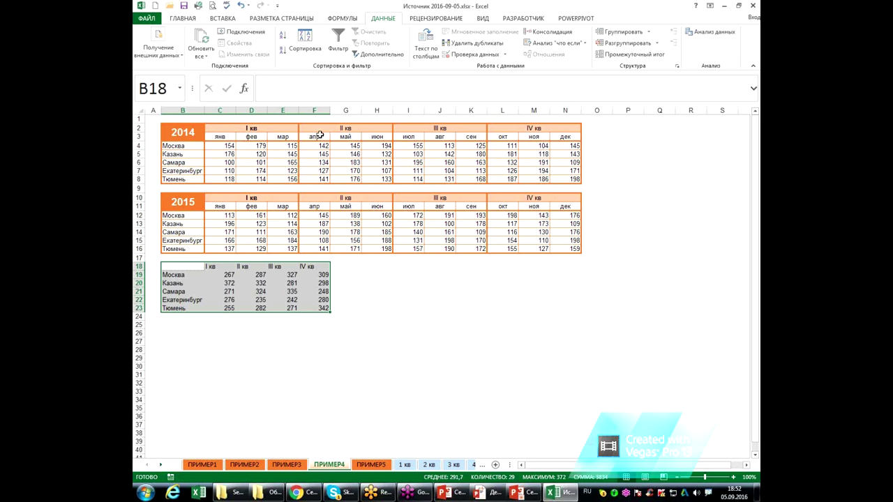
{"action": "left_click", "coordinate": [229, 277]}
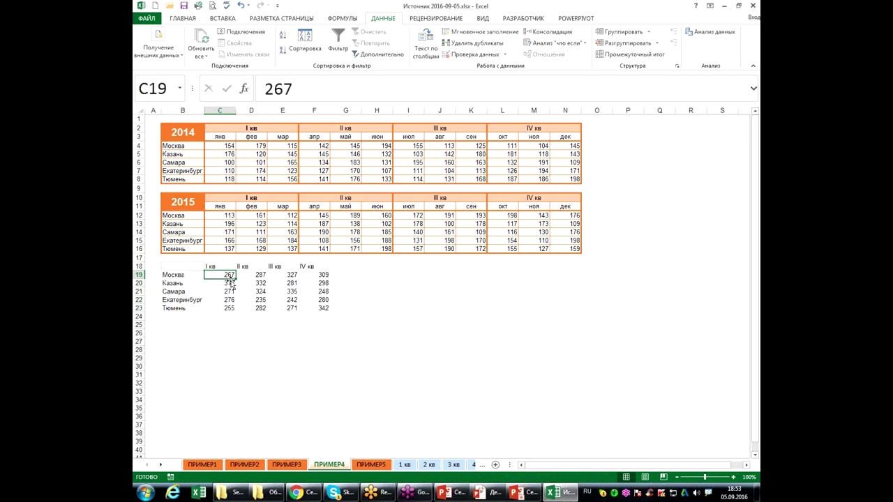
{"action": "left_click", "coordinate": [216, 145]}
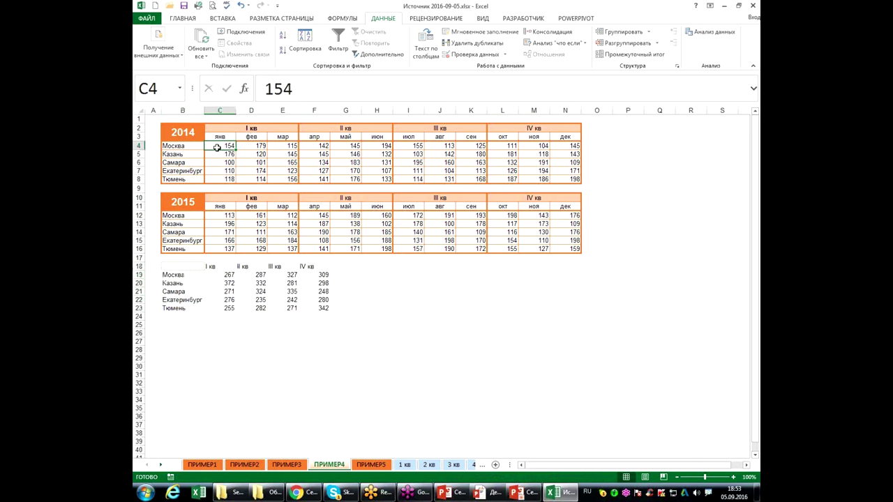
{"action": "left_click", "coordinate": [223, 215], "text": "ctrl"}
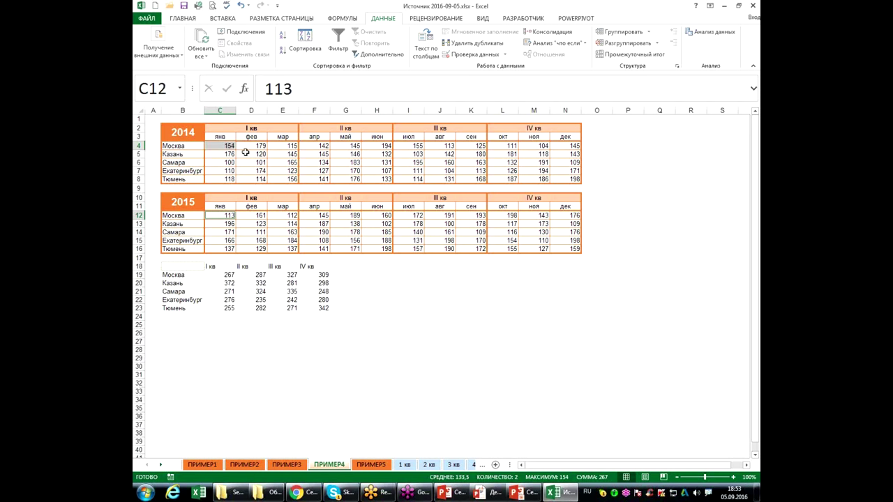
{"action": "left_click", "coordinate": [217, 129]}
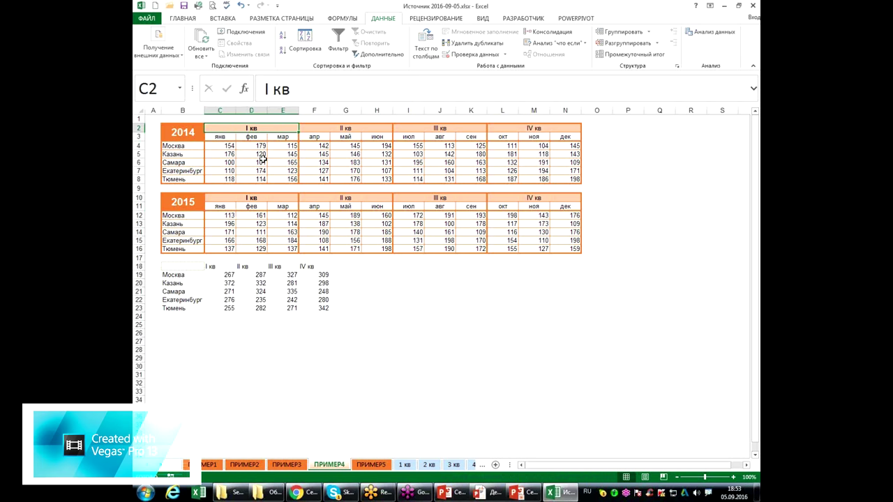
{"action": "left_click", "coordinate": [220, 137]}
{"action": "left_click_drag", "start_coordinate": [220, 137], "coordinate": [221, 180]}
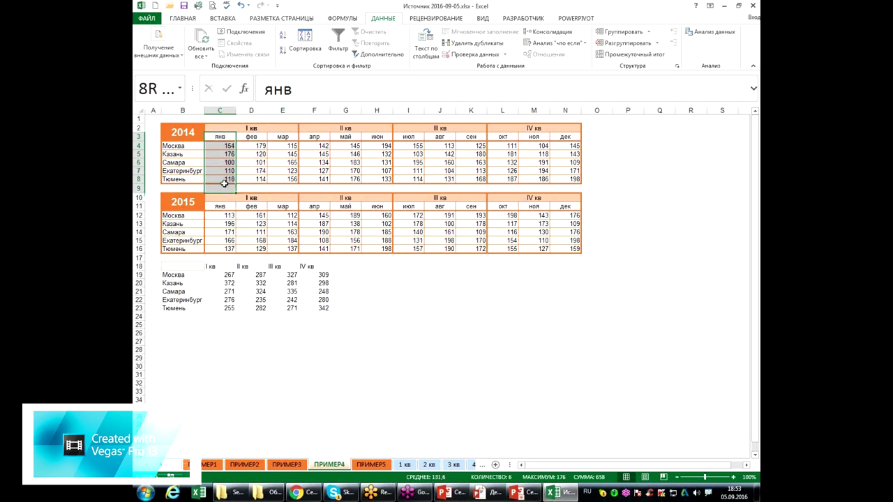
{"action": "left_click_drag", "start_coordinate": [220, 206], "coordinate": [219, 248], "text": "ctrl"}
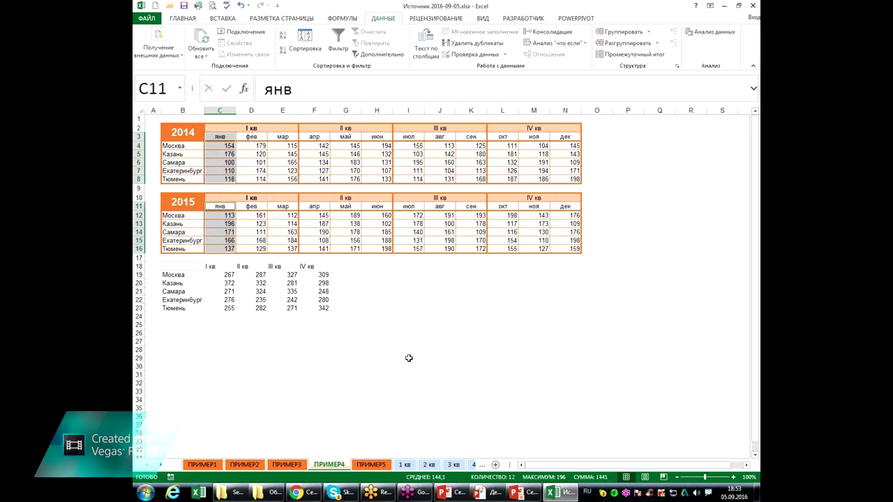
{"action": "left_click", "coordinate": [244, 126]}
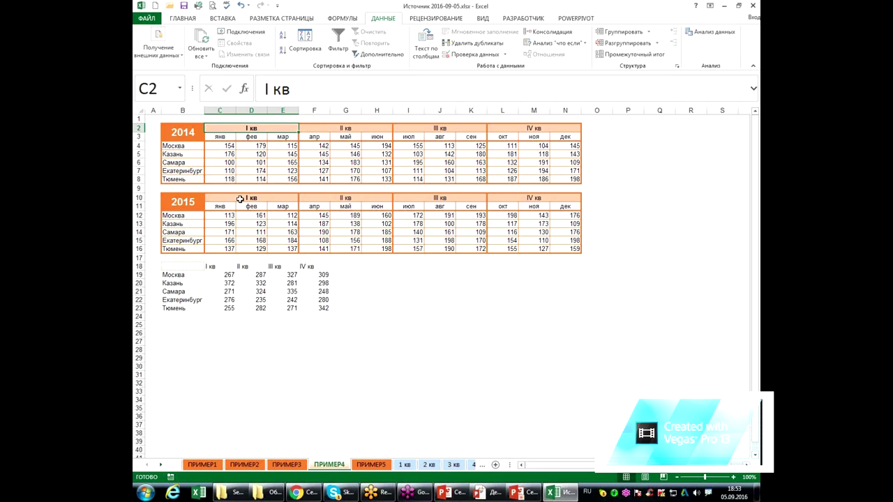
{"action": "left_click_drag", "start_coordinate": [190, 265], "coordinate": [339, 310]}
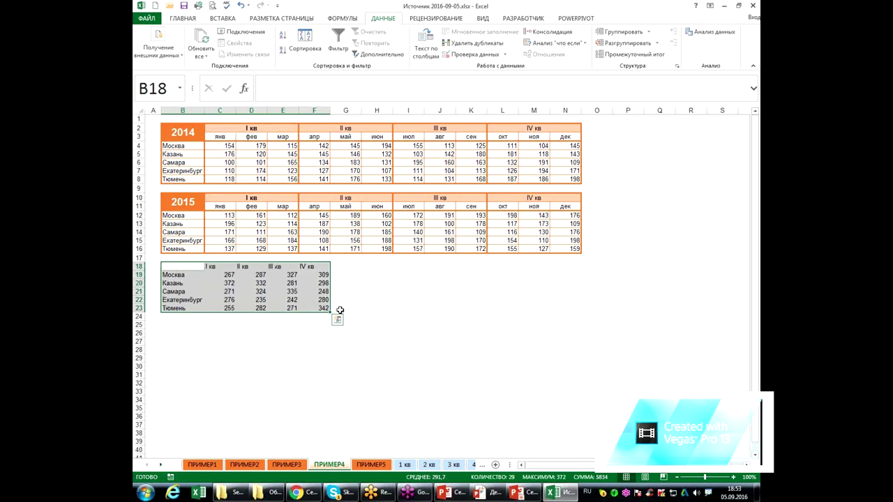
- Delete the old quarterly summary at B18:E23, then reopen Consolidate with B18 selected
{"action": "key", "text": "Delete"}
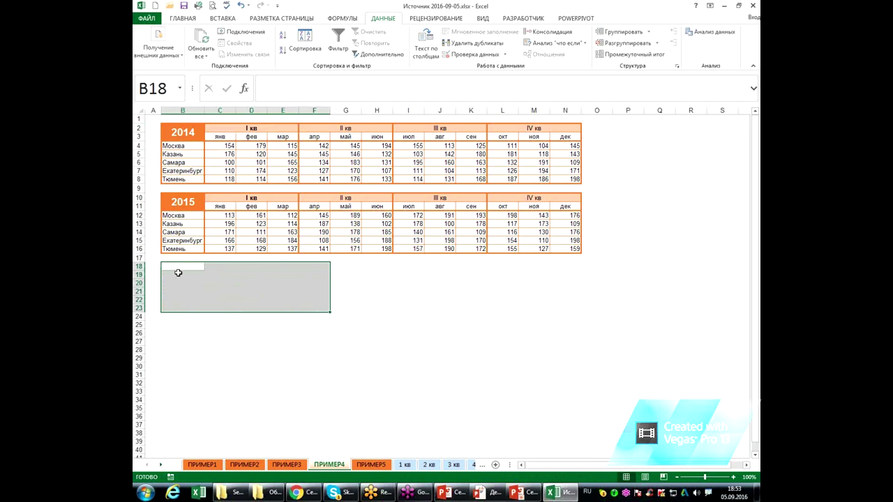
{"action": "left_click", "coordinate": [183, 267]}
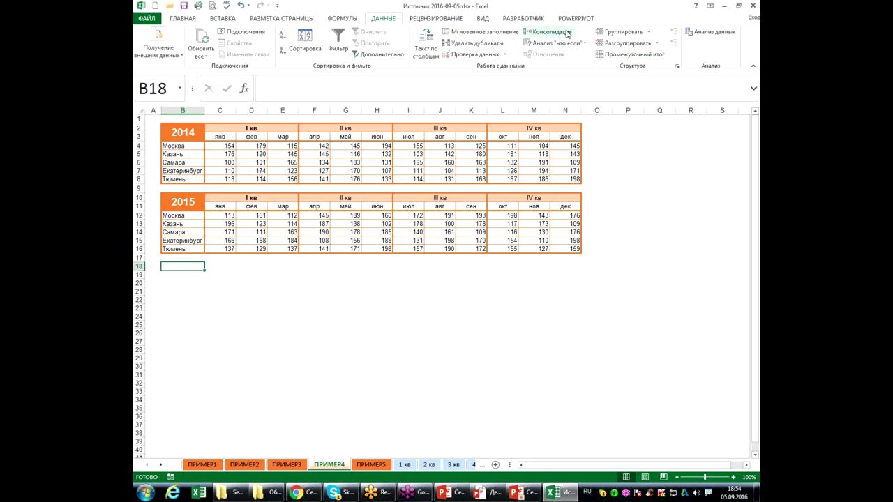
{"action": "left_click", "coordinate": [567, 32]}
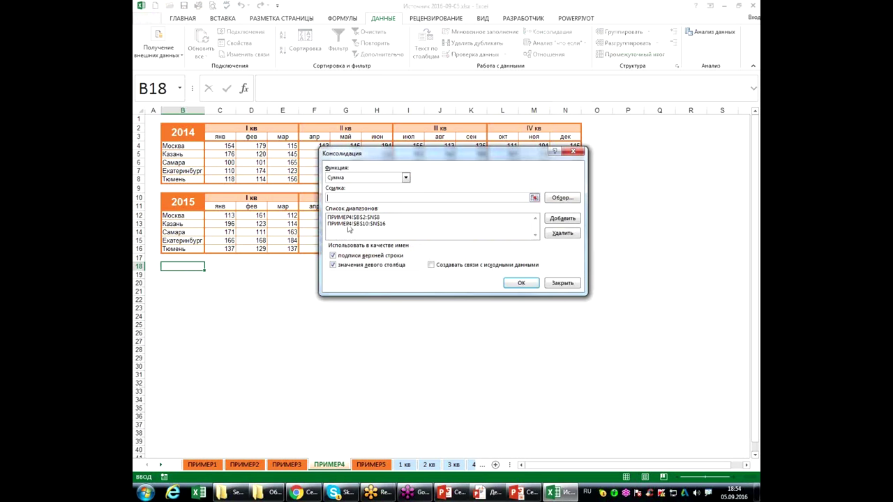
- Remove both old source ranges from the Consolidate reference list
{"action": "left_click", "coordinate": [349, 224]}
{"action": "left_click", "coordinate": [562, 234]}
{"action": "left_click", "coordinate": [377, 218]}
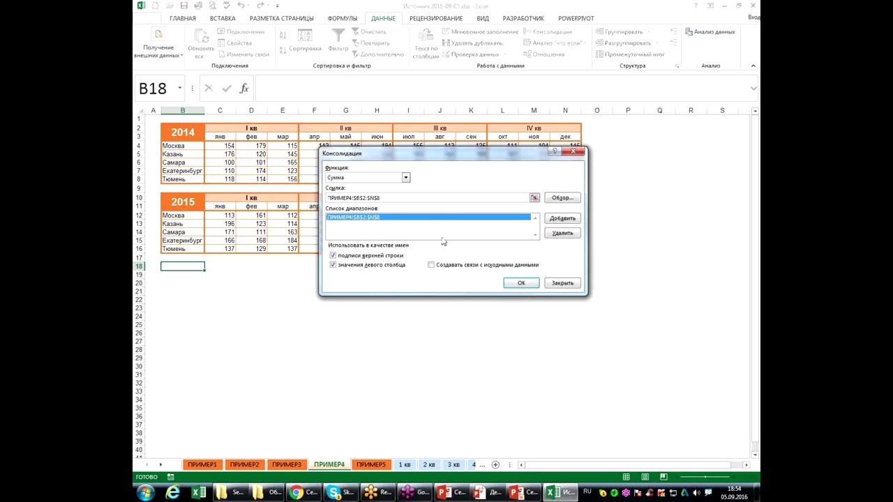
{"action": "left_click", "coordinate": [562, 236]}
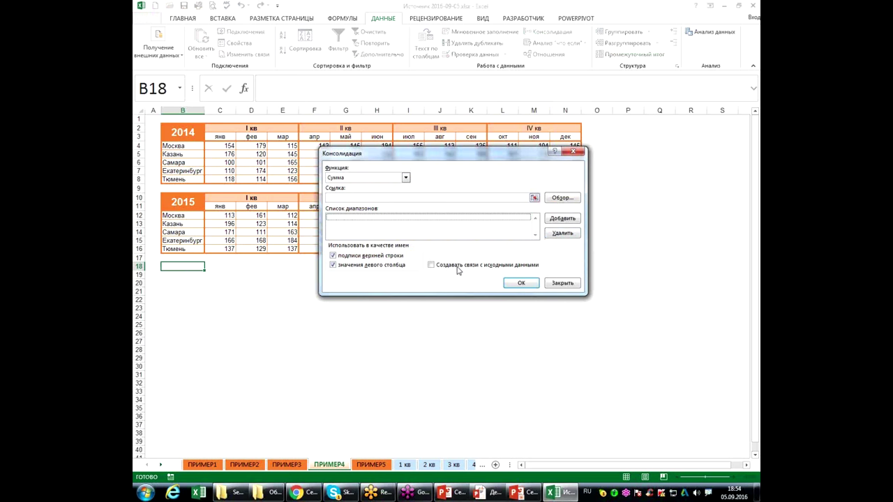
{"action": "left_click", "coordinate": [362, 196]}
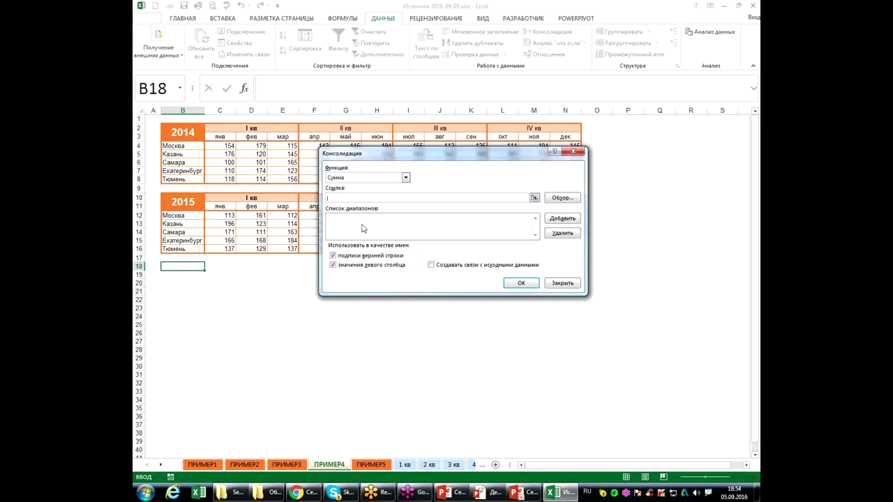
{"action": "left_click_drag", "start_coordinate": [387, 155], "coordinate": [433, 207]}
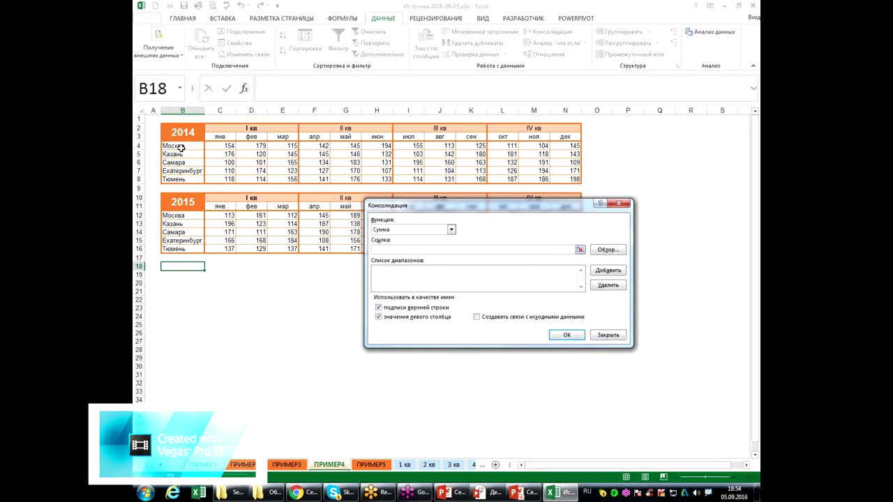
- Sum B4:N8 and B12:N16 into B18 using left-column labels only, with Top row unchecked
{"action": "left_click_drag", "start_coordinate": [181, 147], "coordinate": [563, 178]}
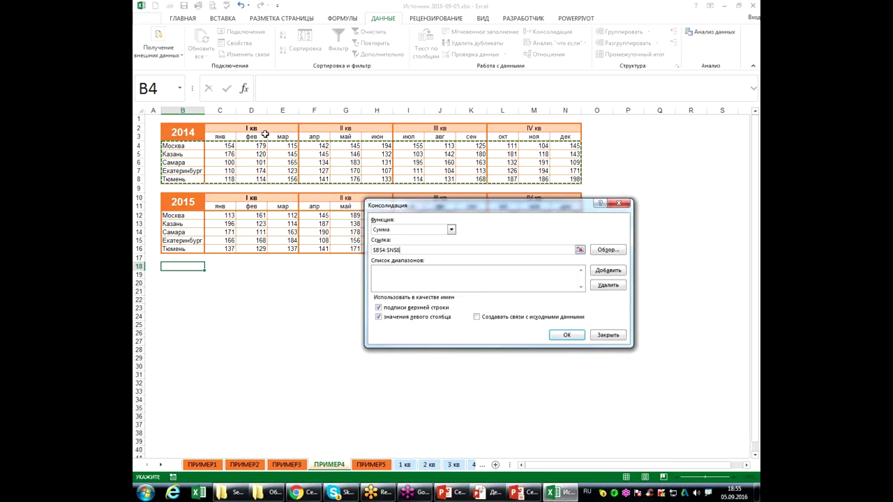
{"action": "left_click", "coordinate": [603, 273]}
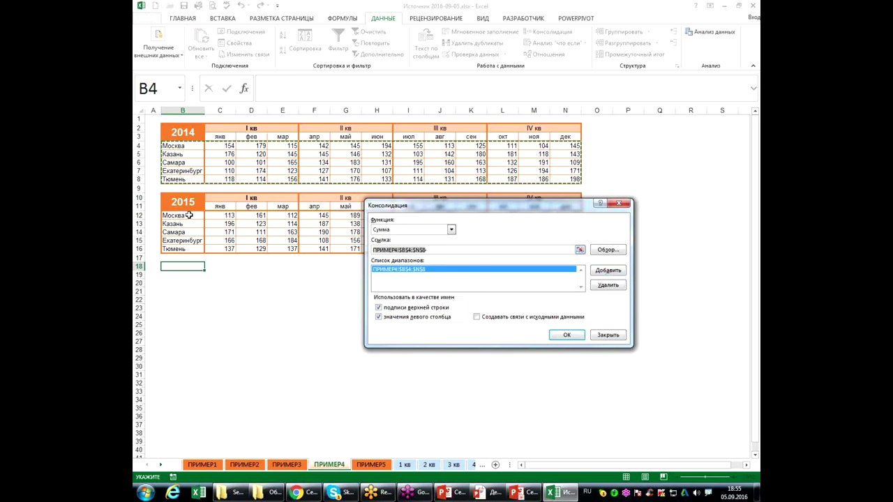
{"action": "left_click_drag", "start_coordinate": [189, 216], "coordinate": [578, 249]}
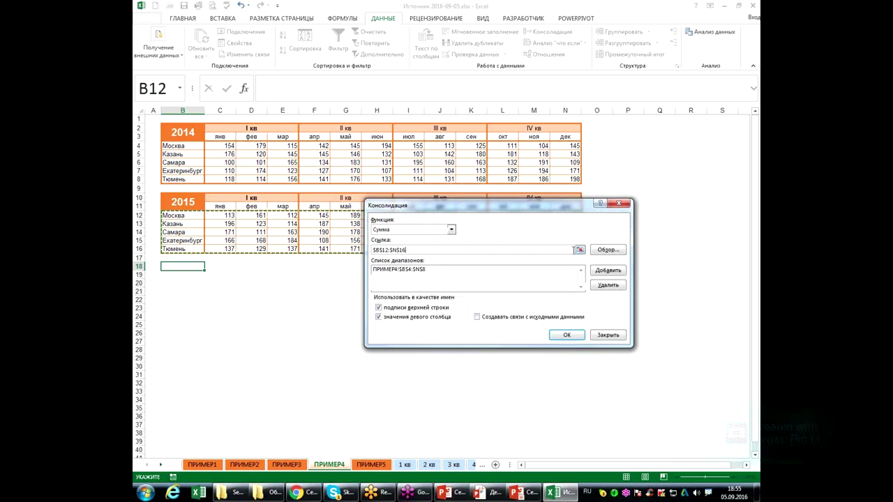
{"action": "left_click", "coordinate": [607, 271]}
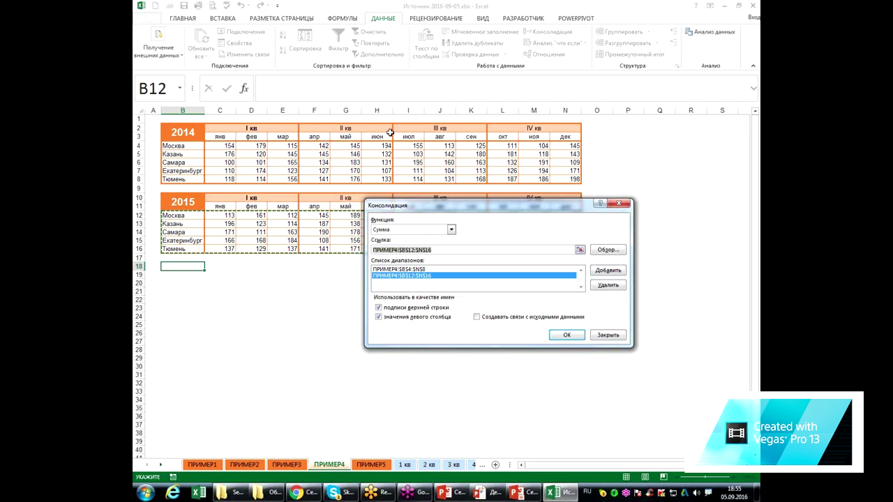
{"action": "left_click", "coordinate": [378, 307]}
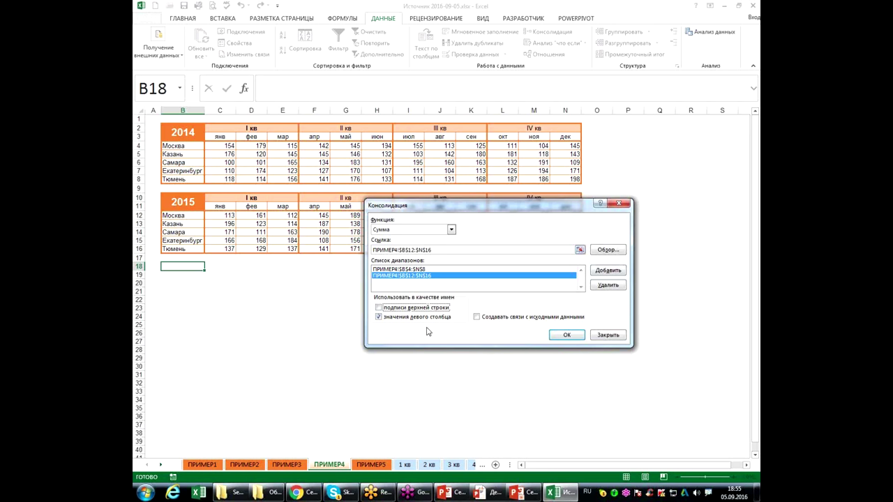
{"action": "left_click", "coordinate": [568, 335]}
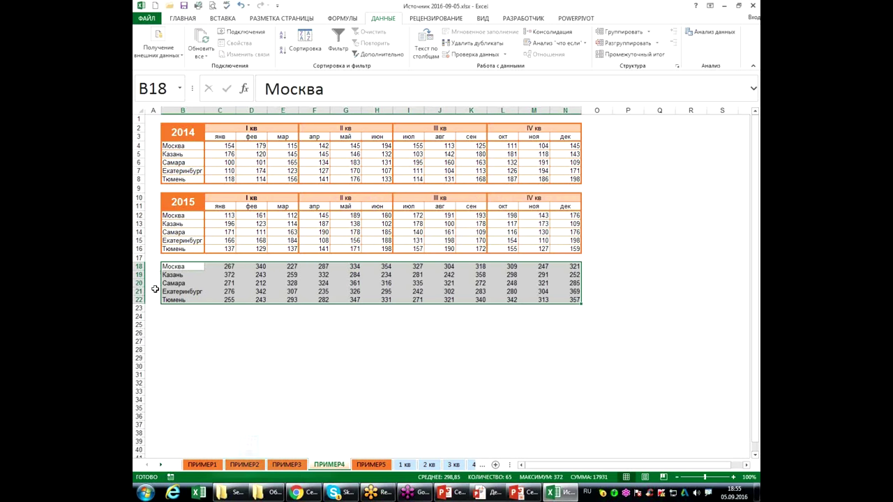
- Insert two rows at row 18 and paste the C2:N3 quarter and month headers at C18
{"action": "left_click", "coordinate": [139, 265]}
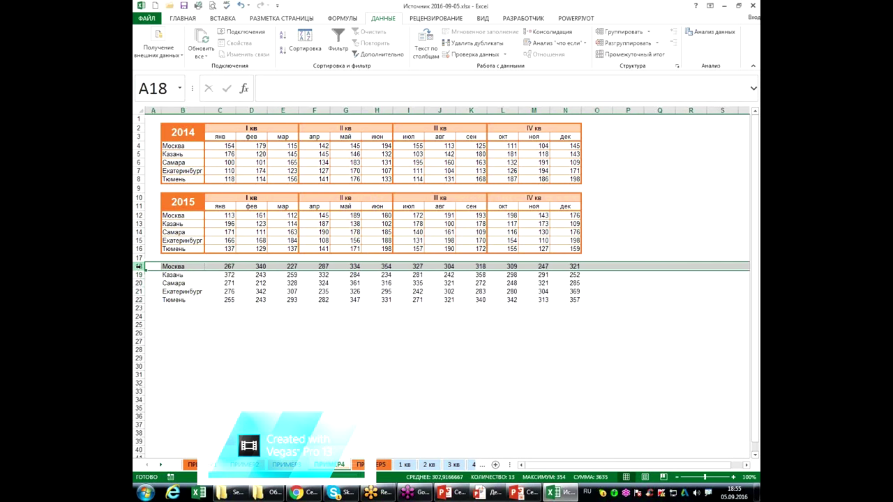
{"action": "key", "text": "ctrl+plus"}
{"action": "key", "text": "ctrl+plus"}
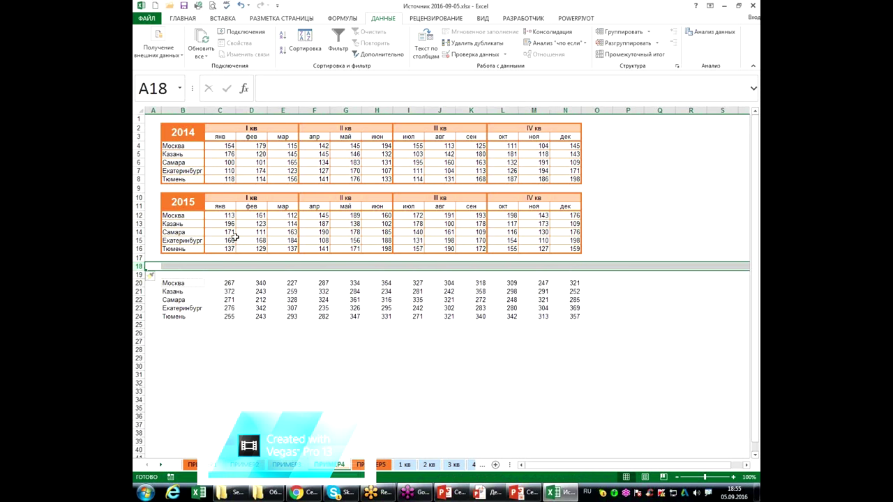
{"action": "left_click_drag", "start_coordinate": [223, 130], "coordinate": [535, 137]}
{"action": "key", "text": "ctrl+c"}
{"action": "left_click", "coordinate": [217, 267]}
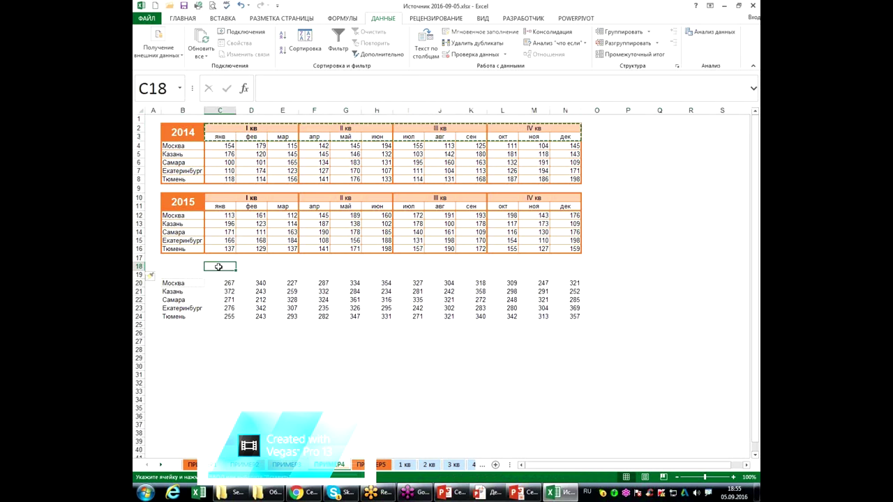
{"action": "key", "text": "ctrl+v"}
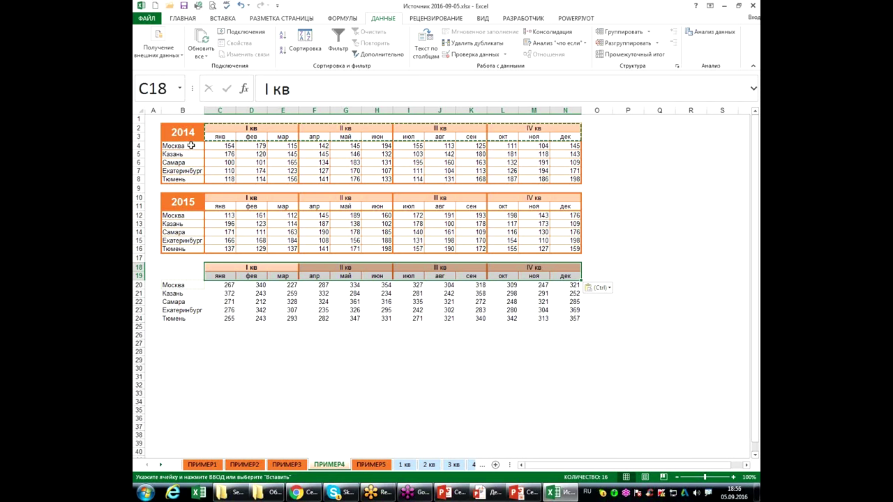
- Copy the 2014 table body's bordered formatting onto the consolidated rows B20:N24 with Format Painter
{"action": "left_click_drag", "start_coordinate": [190, 146], "coordinate": [566, 178]}
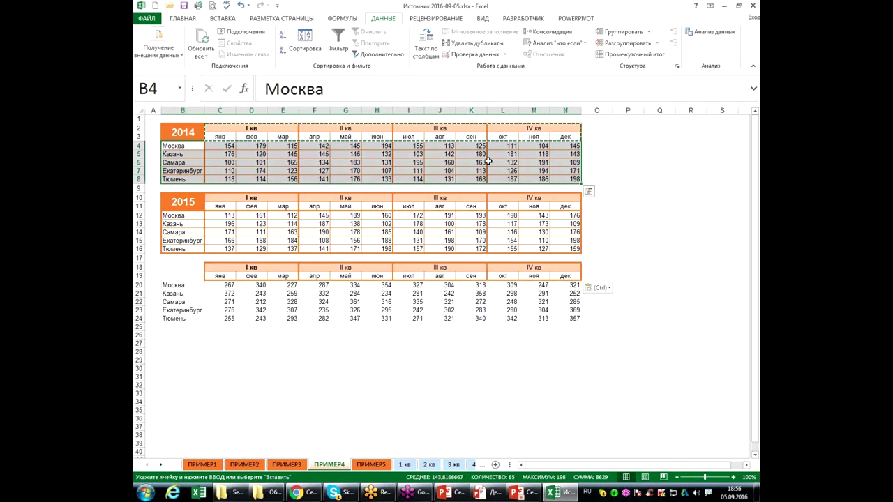
{"action": "left_click", "coordinate": [191, 19]}
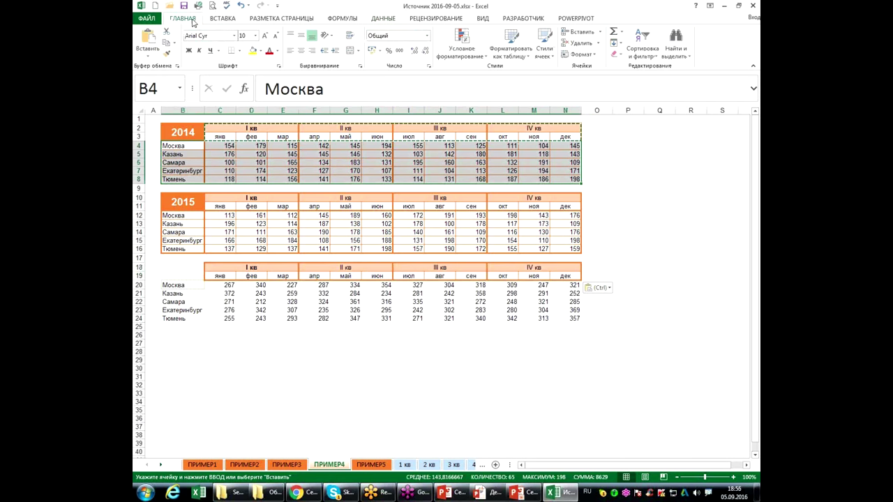
{"action": "left_click", "coordinate": [167, 53]}
{"action": "left_click", "coordinate": [183, 283]}
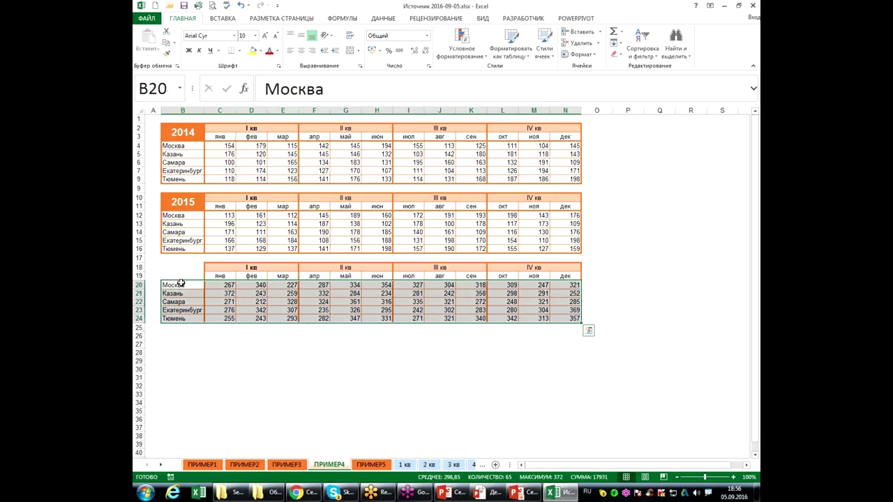
{"action": "left_click", "coordinate": [375, 336]}
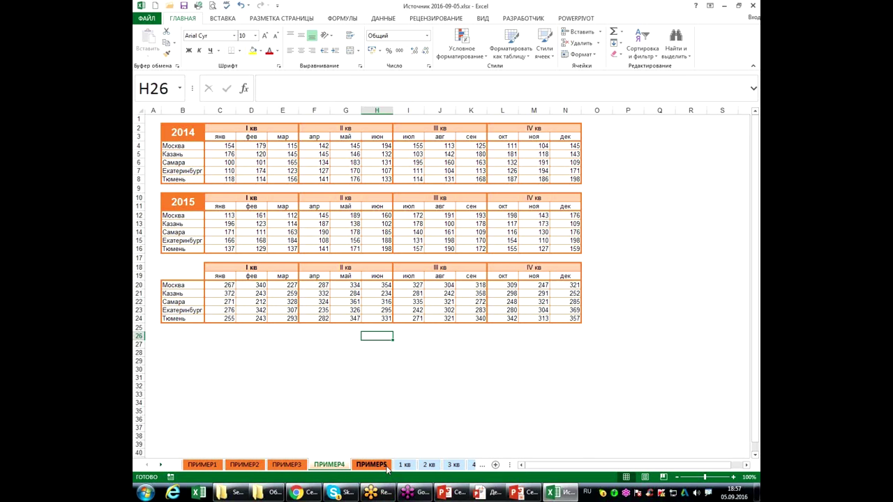
- Go to the empty ПРИМЕР5 sheet
{"action": "left_click", "coordinate": [372, 465]}
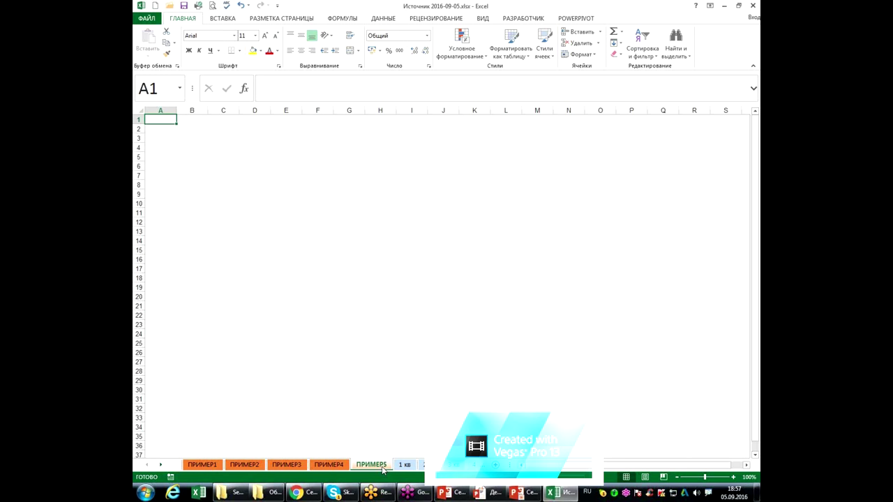
{"action": "key", "text": "ctrl+Page_Down"}
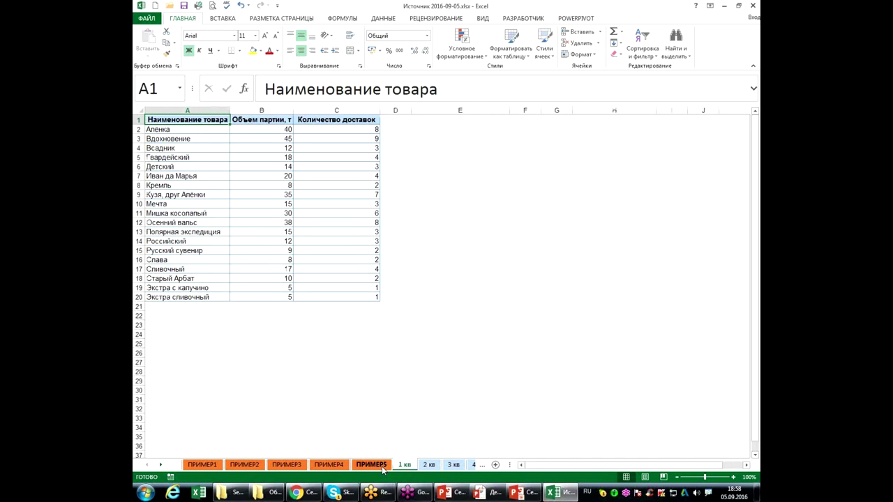
{"action": "key", "text": "ctrl+Page_Down"}
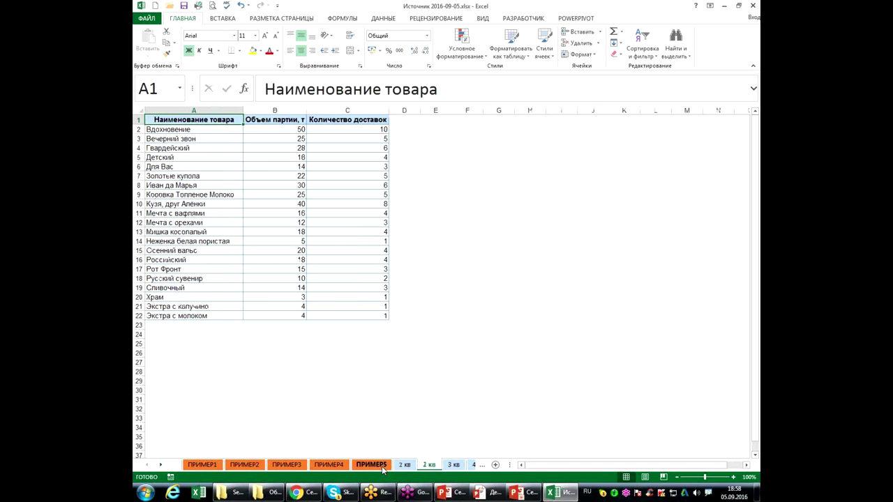
{"action": "key", "text": "ctrl+Page_Down"}
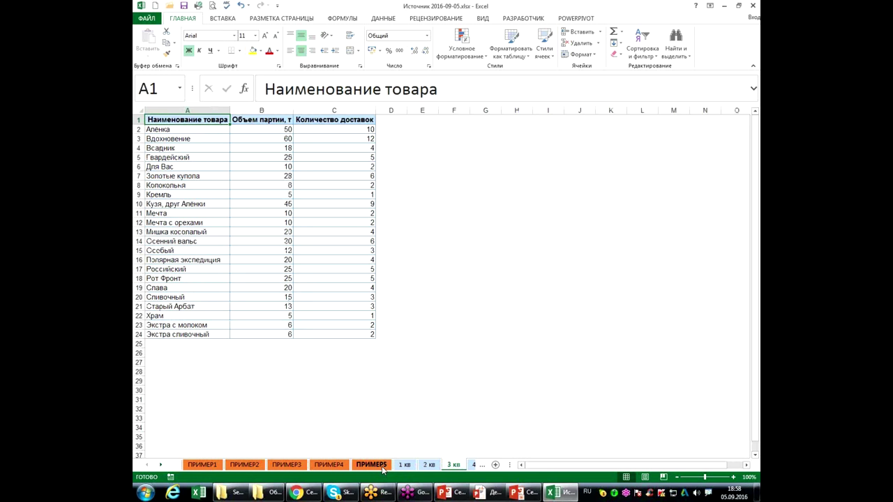
{"action": "key", "text": "ctrl+Page_Down"}
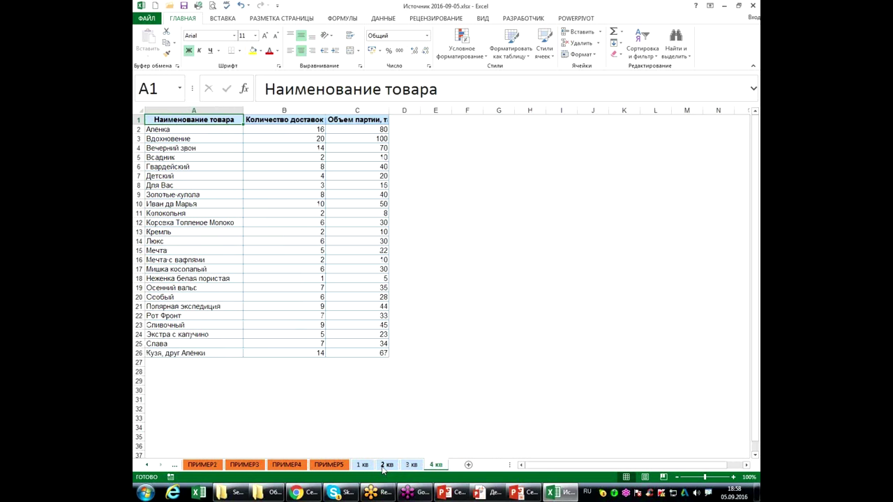
{"action": "key", "text": "ctrl+Page_Up"}
{"action": "key", "text": "ctrl+Page_Up"}
{"action": "key", "text": "ctrl+Page_Up"}
{"action": "key", "text": "ctrl+Page_Up"}
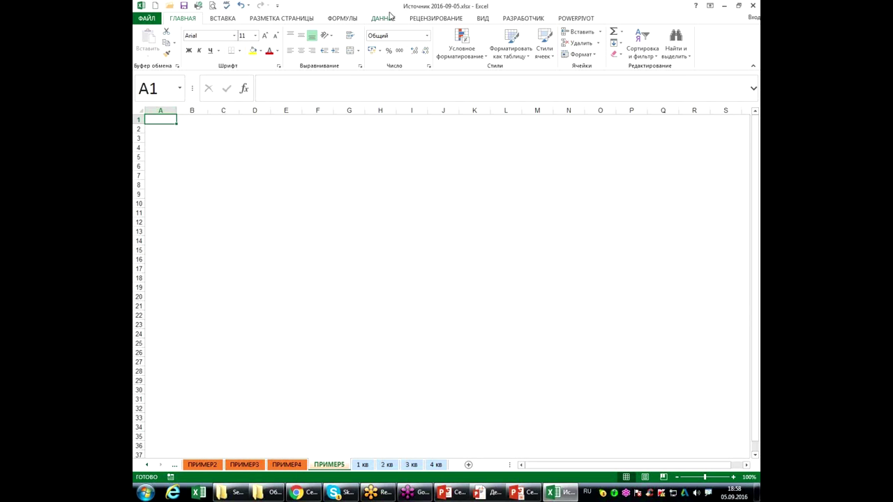
- Open Consolidate and add '1 кв'!A1:C20 as the first source range
{"action": "left_click", "coordinate": [388, 17]}
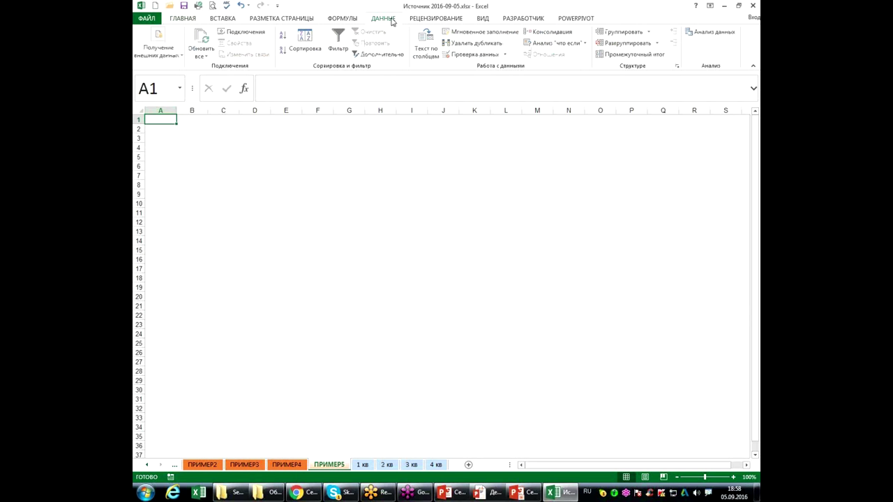
{"action": "left_click", "coordinate": [562, 35]}
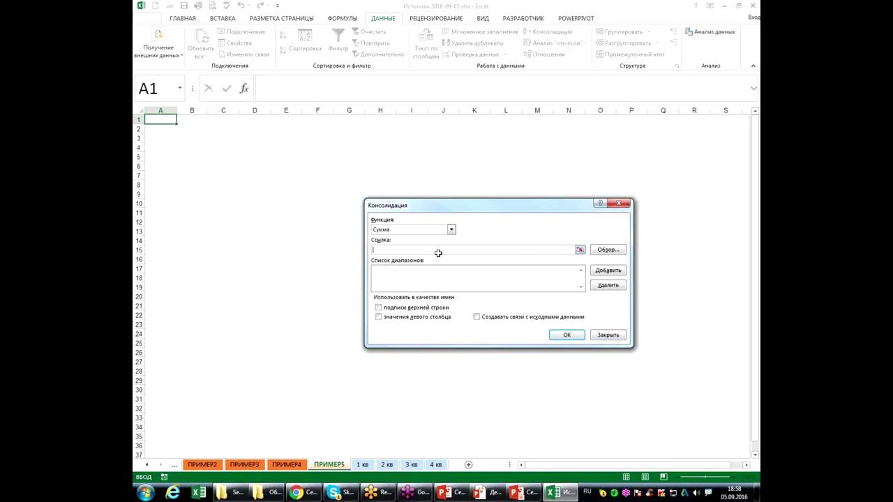
{"action": "left_click", "coordinate": [363, 464]}
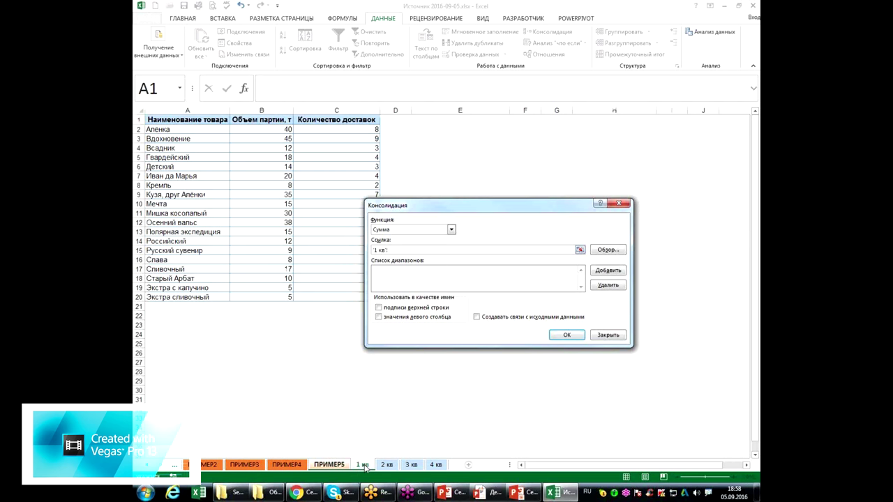
{"action": "left_click", "coordinate": [234, 194]}
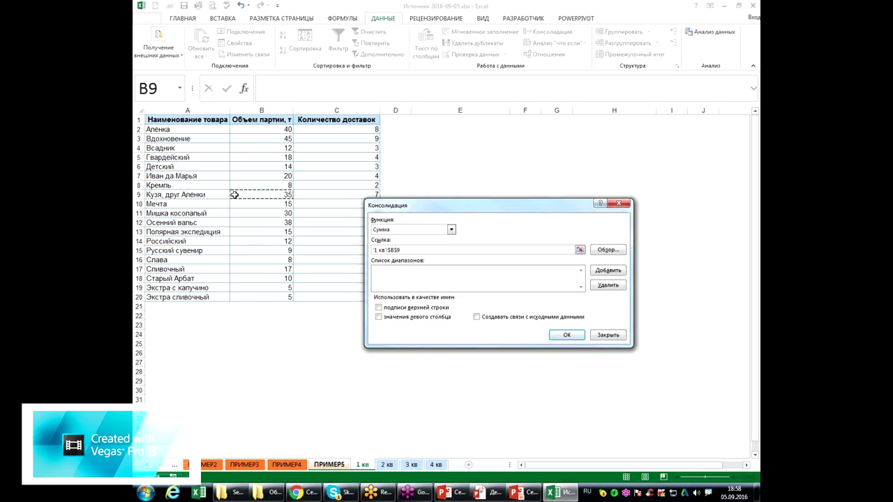
{"action": "key", "text": "ctrl+a"}
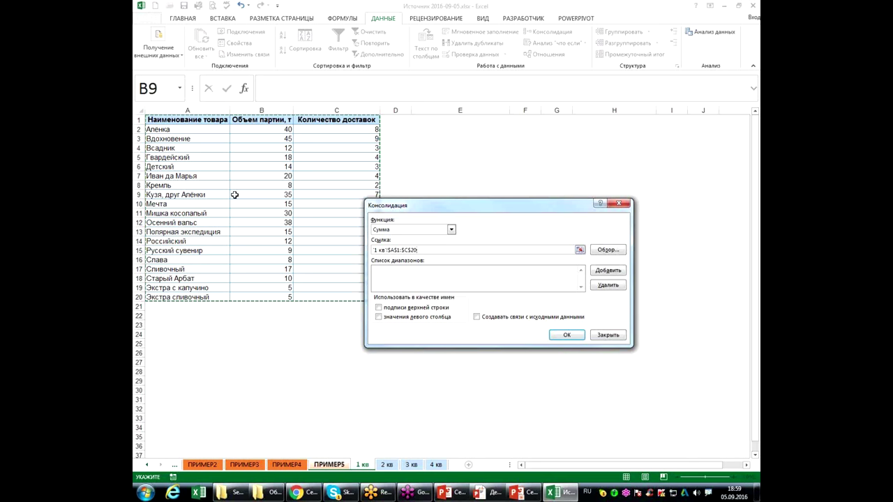
{"action": "left_click", "coordinate": [597, 272]}
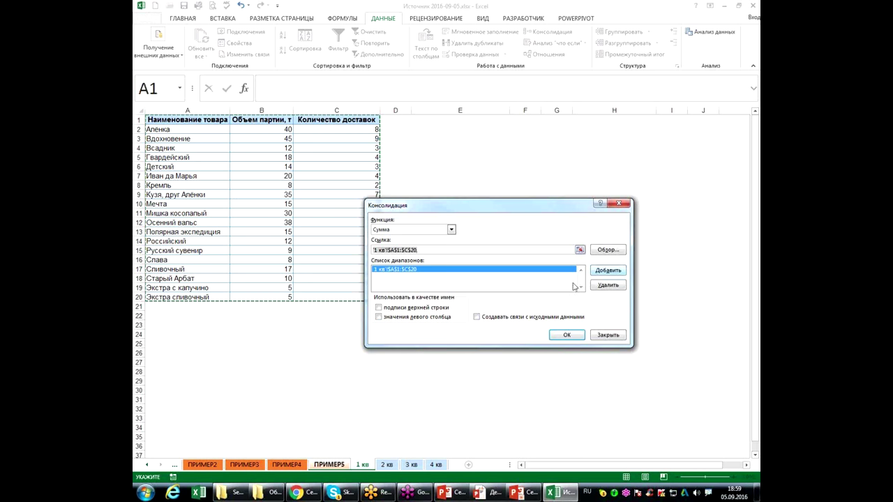
{"action": "left_click", "coordinate": [386, 465]}
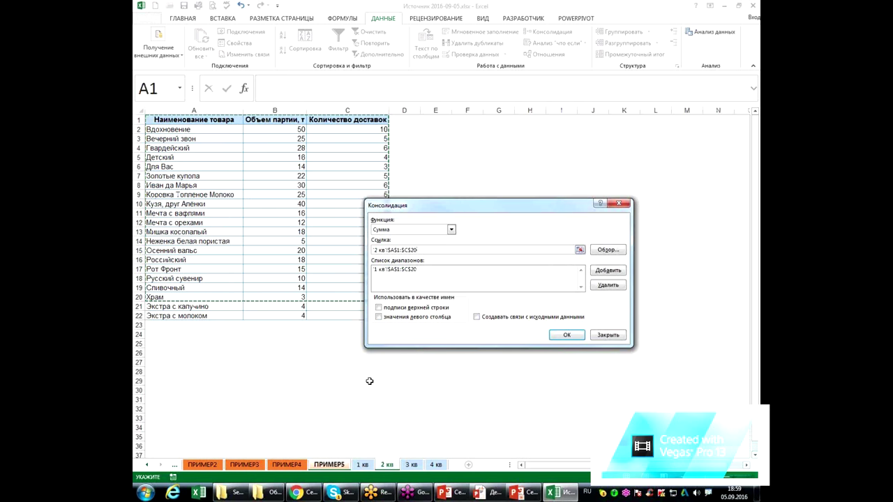
- Add the 2 кв (A1:C22), 3 кв (A1:C24) and 4 кв (A1:C26) tables as sources
{"action": "key", "text": "shift+Down"}
{"action": "key", "text": "shift+Down"}
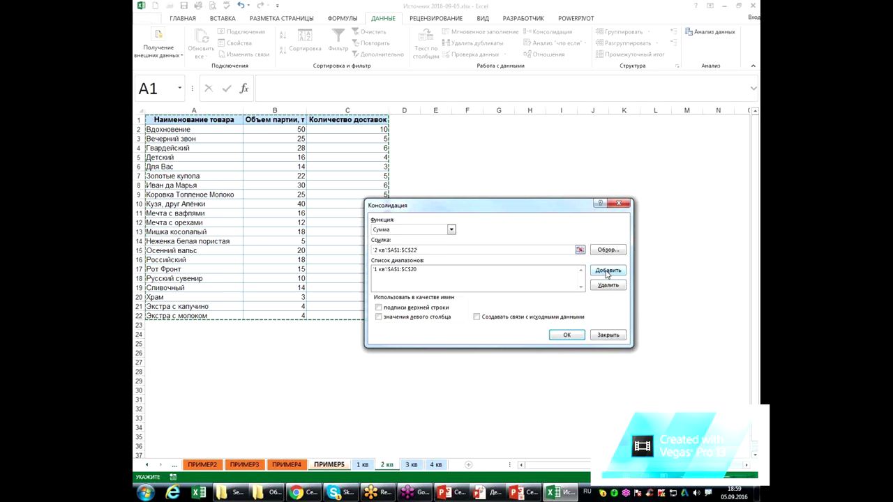
{"action": "left_click", "coordinate": [606, 272]}
{"action": "left_click", "coordinate": [412, 465]}
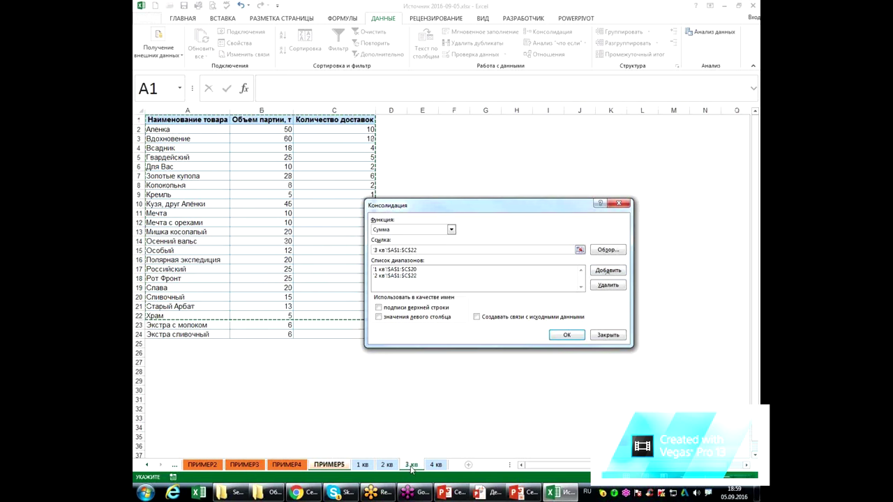
{"action": "left_click", "coordinate": [612, 272]}
{"action": "left_click", "coordinate": [436, 465]}
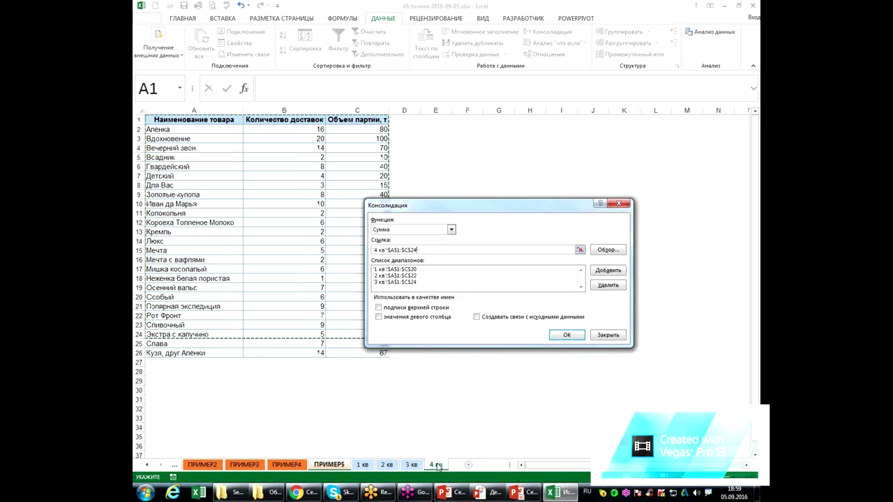
{"action": "left_click", "coordinate": [612, 274]}
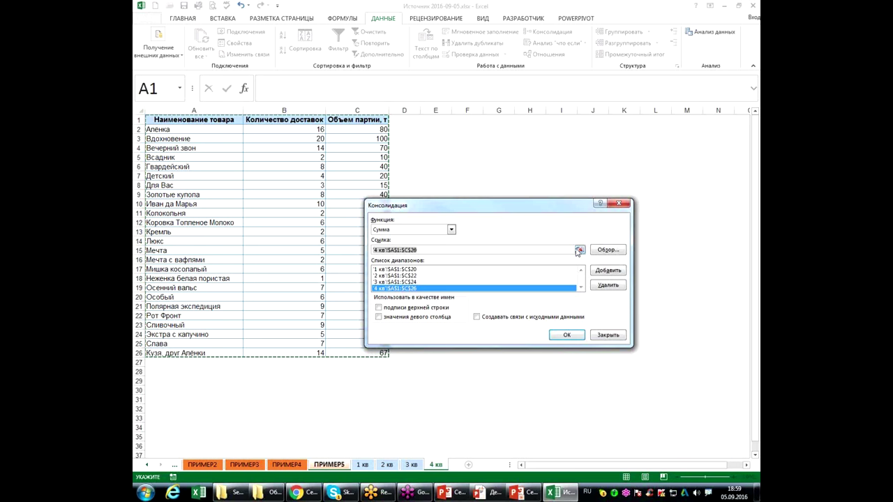
{"action": "left_click", "coordinate": [451, 252]}
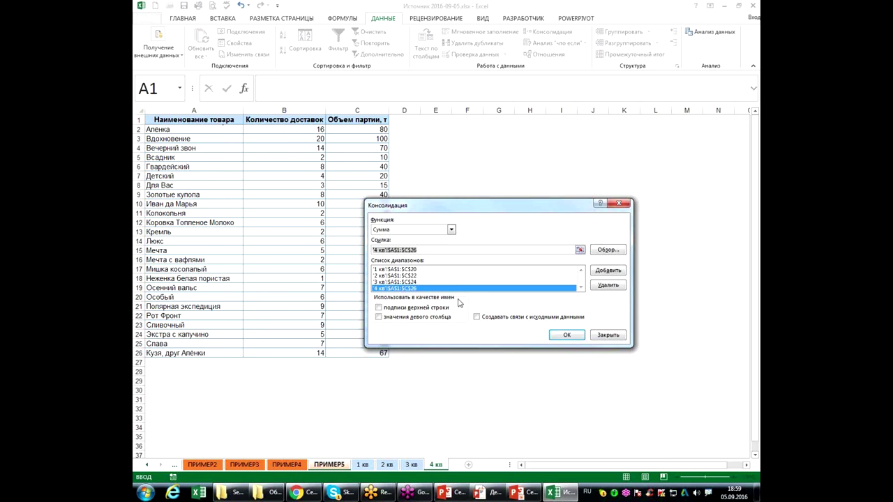
{"action": "key", "text": "Delete"}
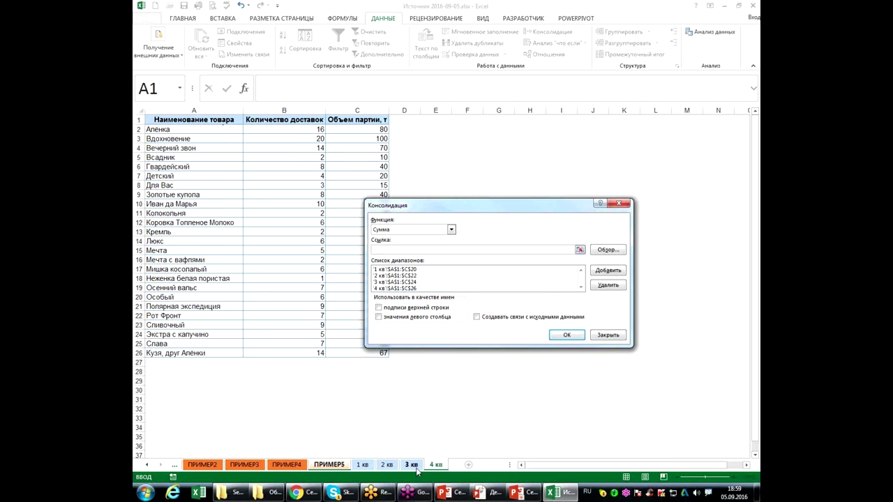
{"action": "left_click", "coordinate": [416, 466]}
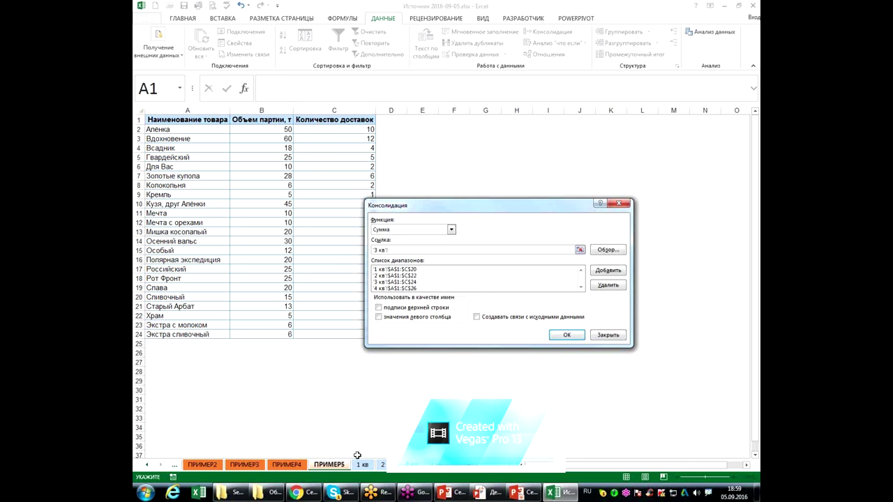
{"action": "left_click", "coordinate": [388, 464]}
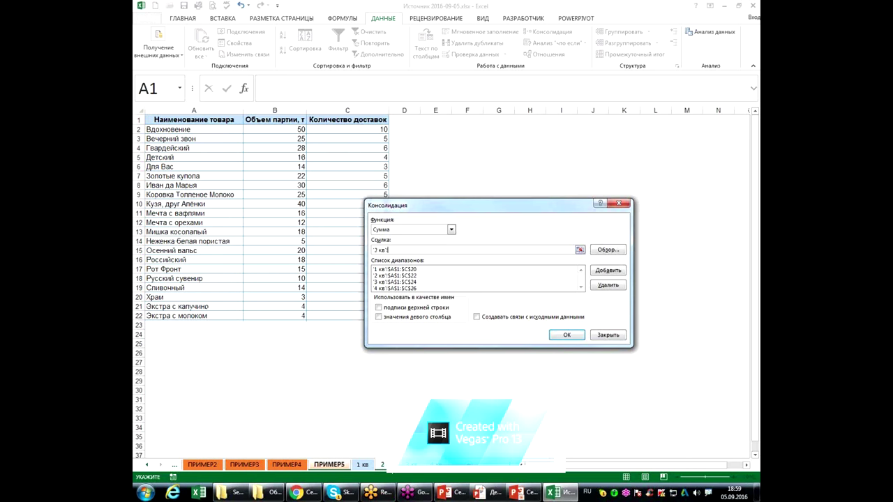
{"action": "left_click", "coordinate": [361, 465]}
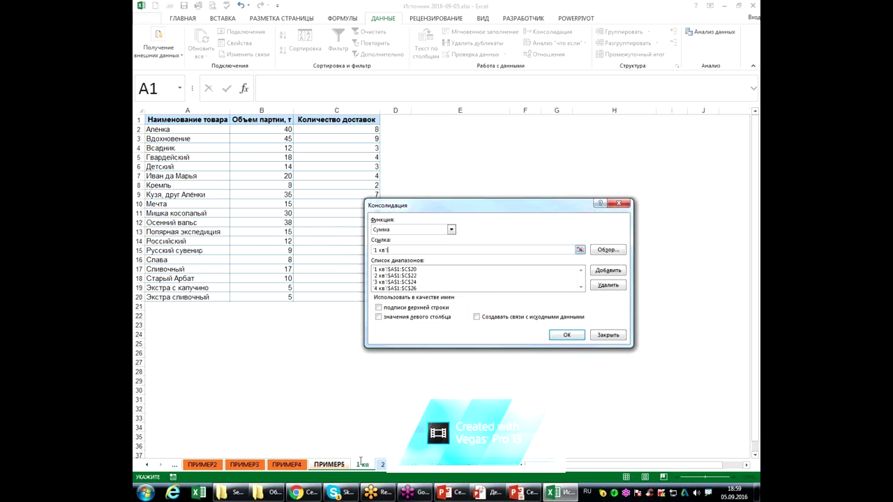
{"action": "left_click_drag", "start_coordinate": [394, 249], "coordinate": [372, 250]}
{"action": "key", "text": "BackSpace"}
{"action": "left_click", "coordinate": [435, 465]}
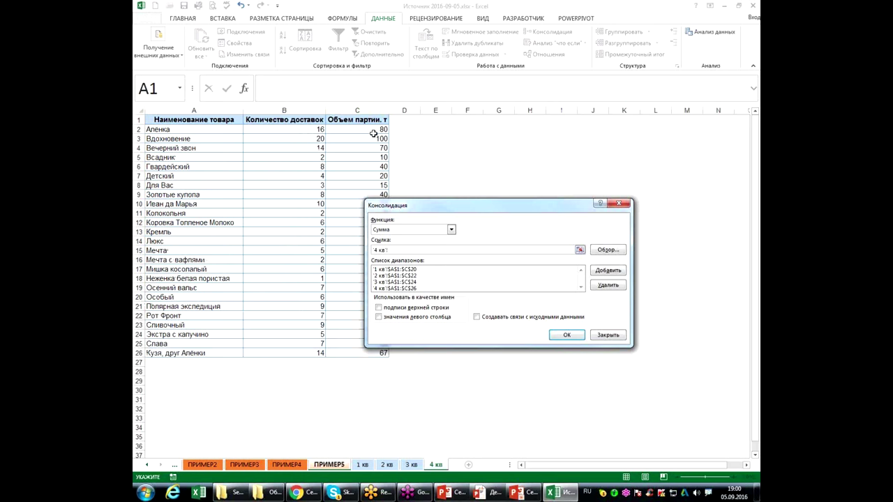
{"action": "key", "text": "BackSpace"}
{"action": "key", "text": "BackSpace"}
{"action": "key", "text": "BackSpace"}
{"action": "key", "text": "BackSpace"}
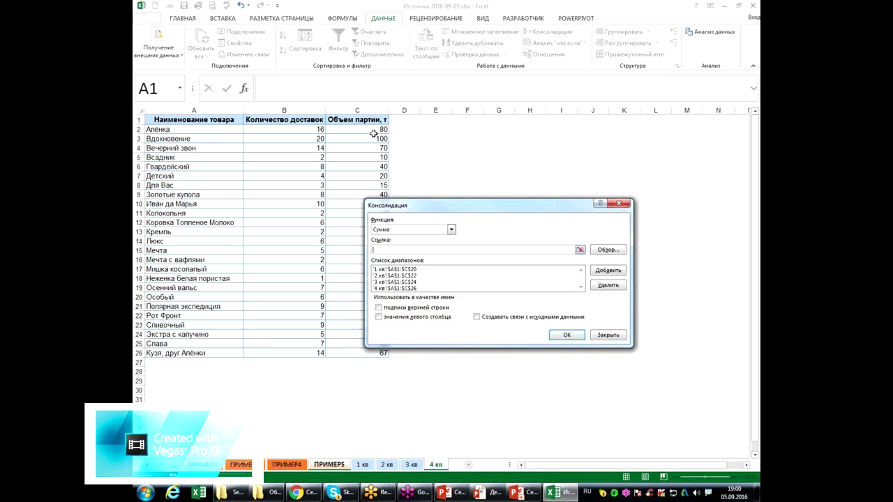
{"action": "left_click", "coordinate": [380, 311]}
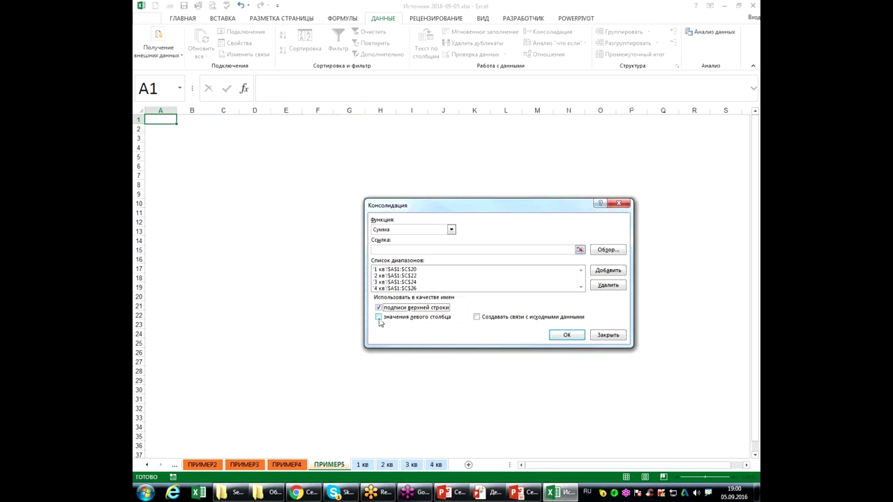
- Consolidate into ПРИМЕР5 using left-column labels, auto-fit all columns, then view the 1 кв sheet
{"action": "left_click", "coordinate": [379, 318]}
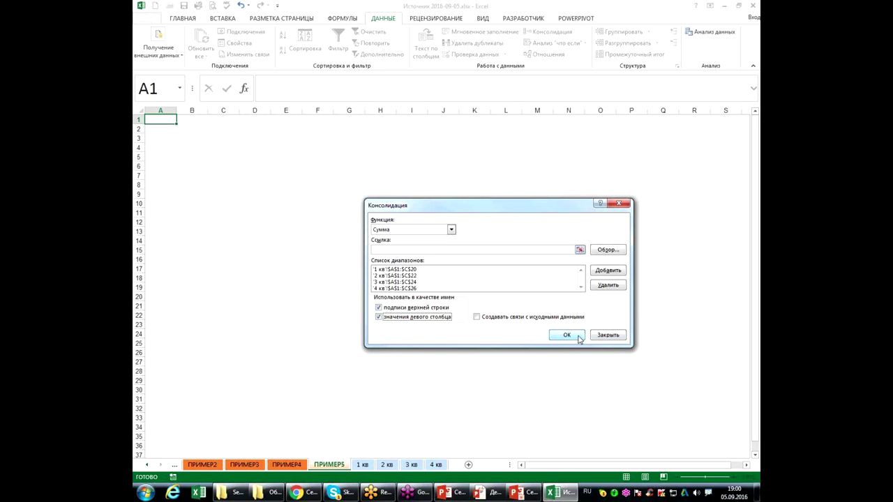
{"action": "left_click", "coordinate": [577, 336]}
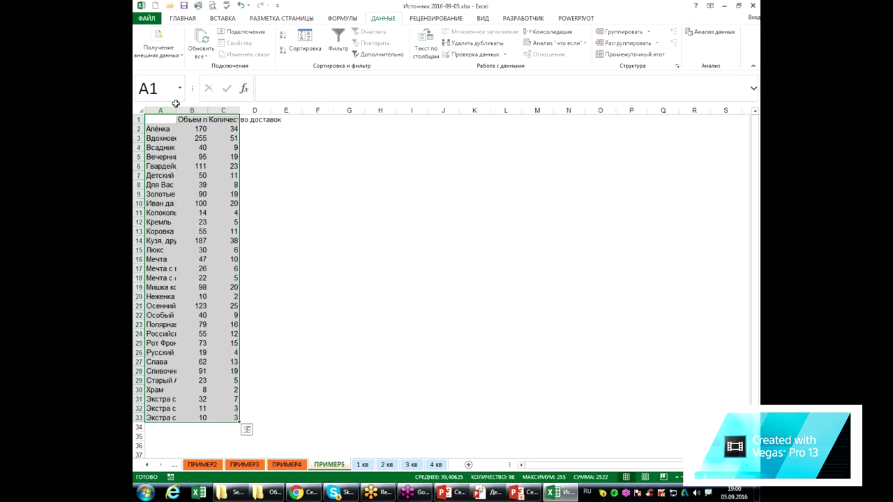
{"action": "left_click", "coordinate": [142, 110]}
{"action": "double_click", "coordinate": [207, 110]}
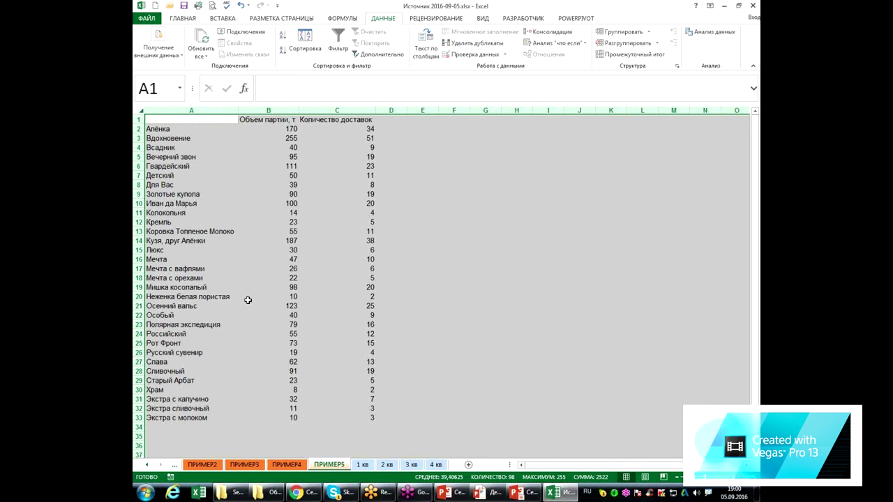
{"action": "left_click", "coordinate": [248, 300]}
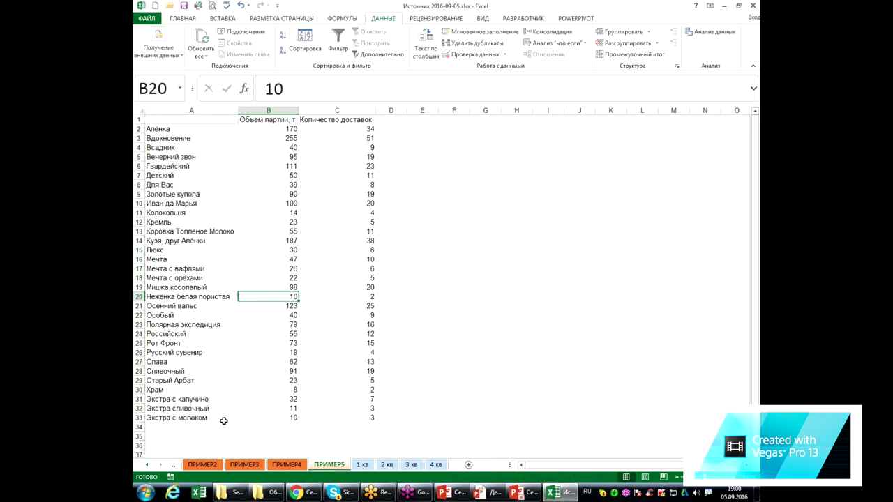
{"action": "left_click", "coordinate": [362, 466]}
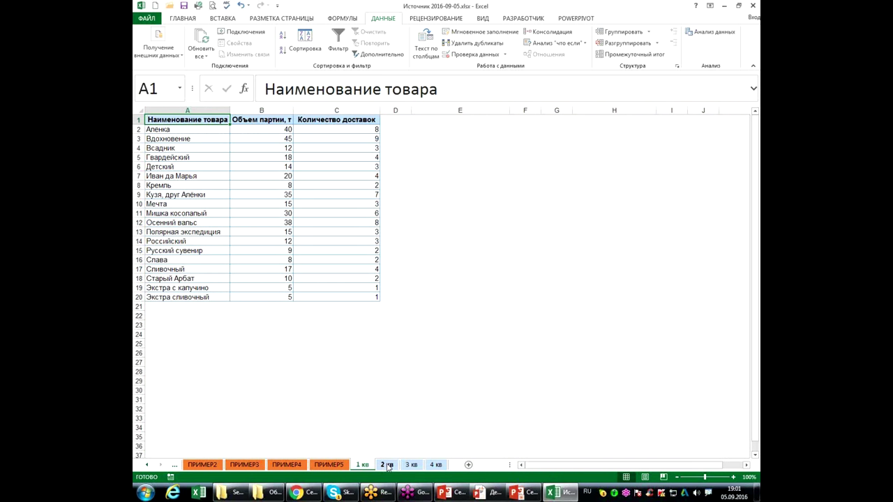
{"action": "left_click", "coordinate": [388, 465]}
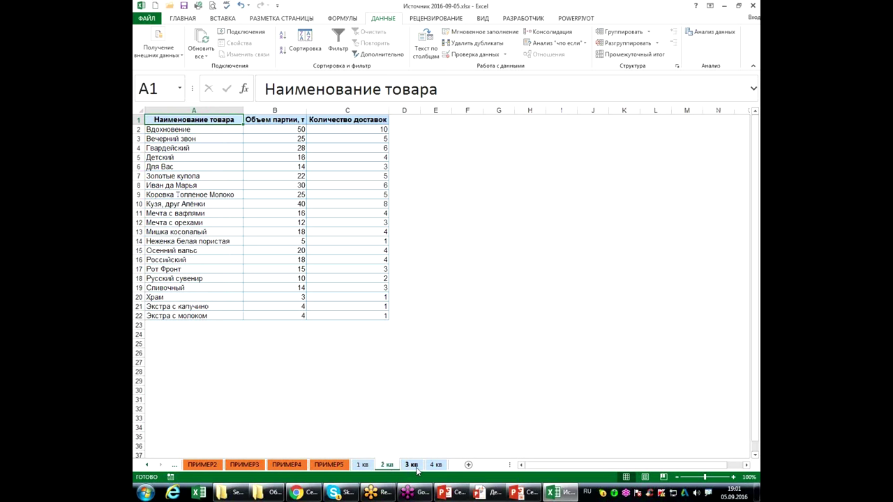
{"action": "left_click", "coordinate": [414, 466]}
{"action": "left_click", "coordinate": [437, 466]}
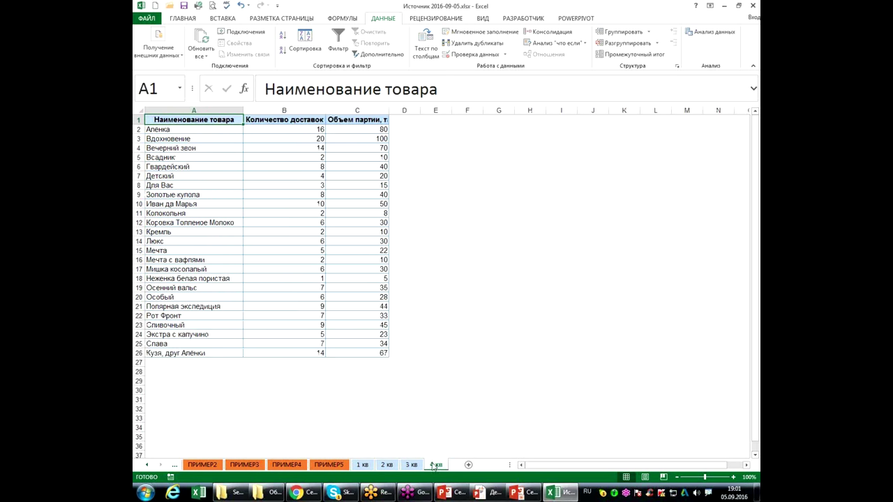
{"action": "left_click", "coordinate": [339, 468]}
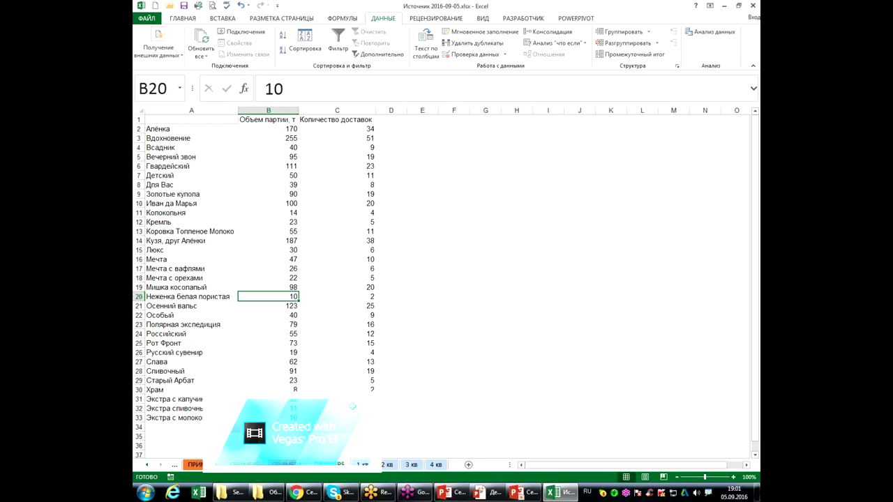
{"action": "left_click", "coordinate": [295, 167]}
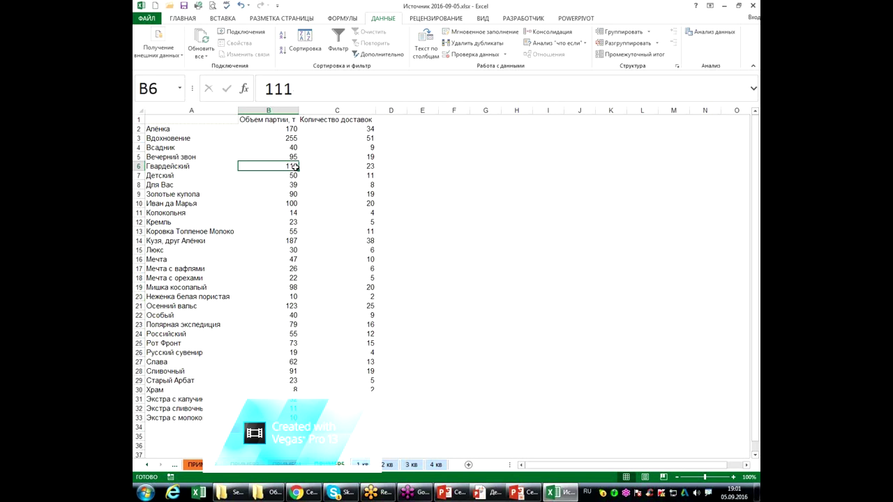
{"action": "left_click", "coordinate": [288, 144]}
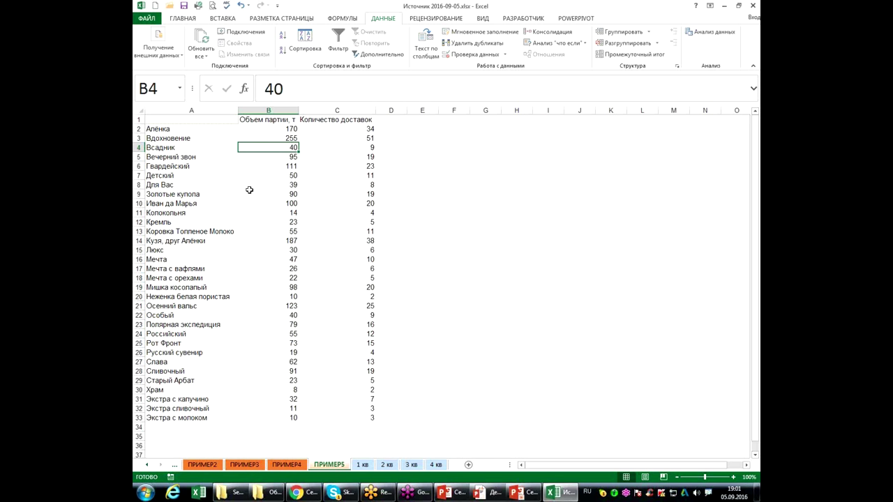
{"action": "key", "text": "ctrl+a"}
{"action": "key", "text": "Delete"}
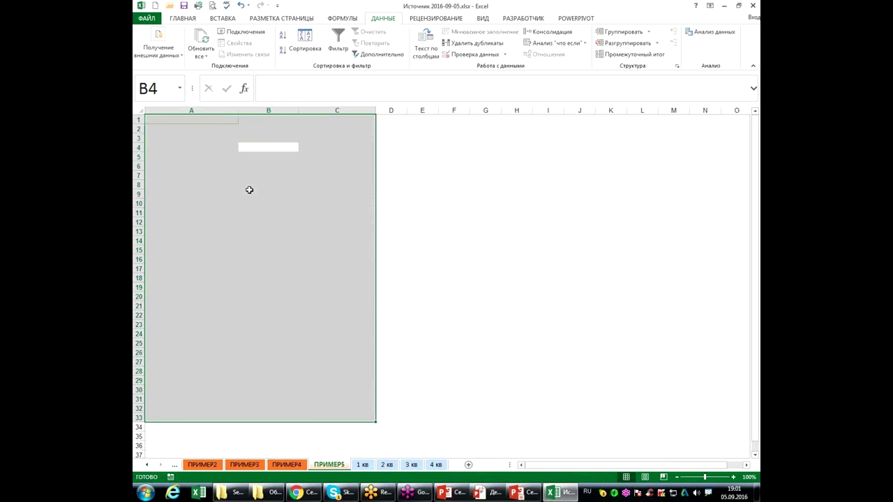
- Re-run the consolidation from A1 with links to the source data turned on
{"action": "left_click", "coordinate": [214, 121]}
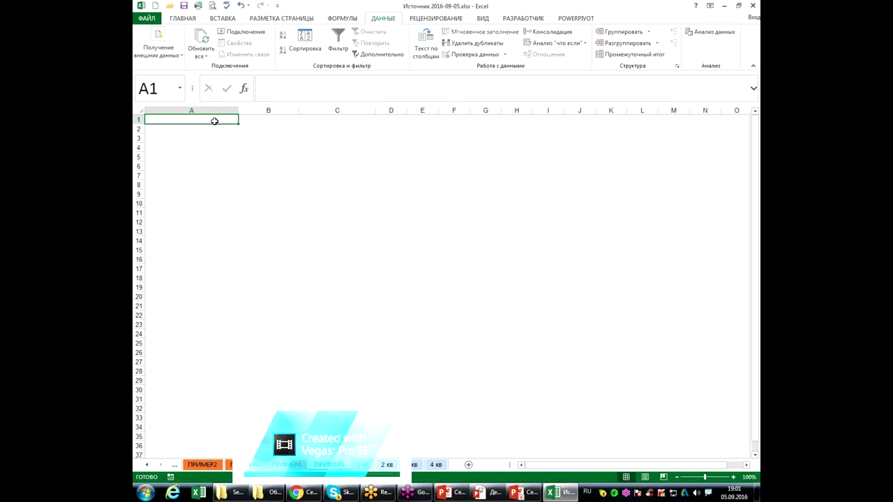
{"action": "left_click", "coordinate": [561, 35]}
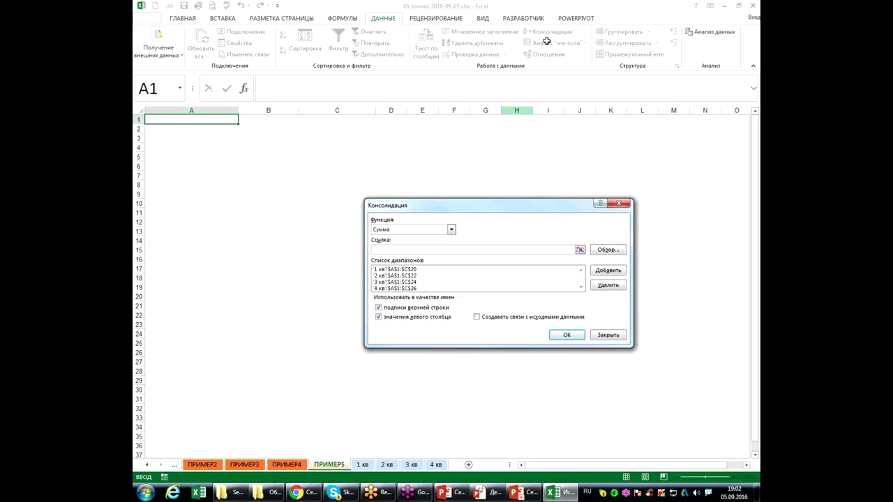
{"action": "left_click", "coordinate": [478, 318]}
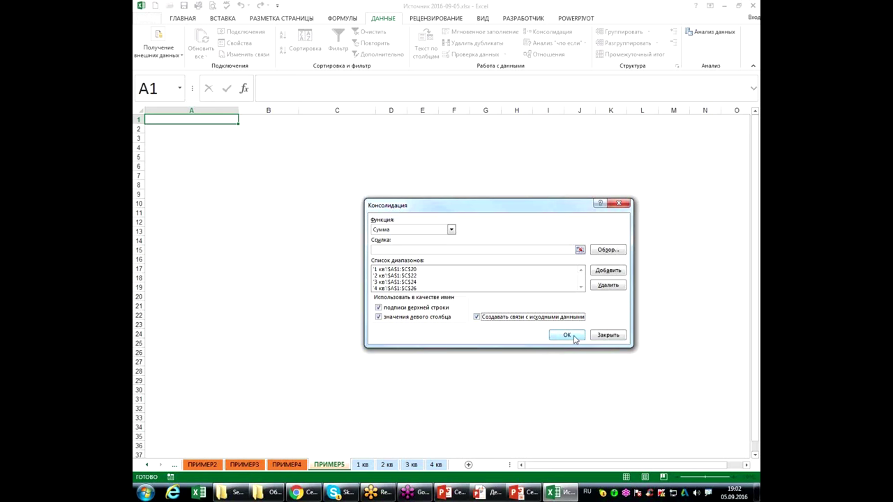
{"action": "left_click", "coordinate": [568, 336]}
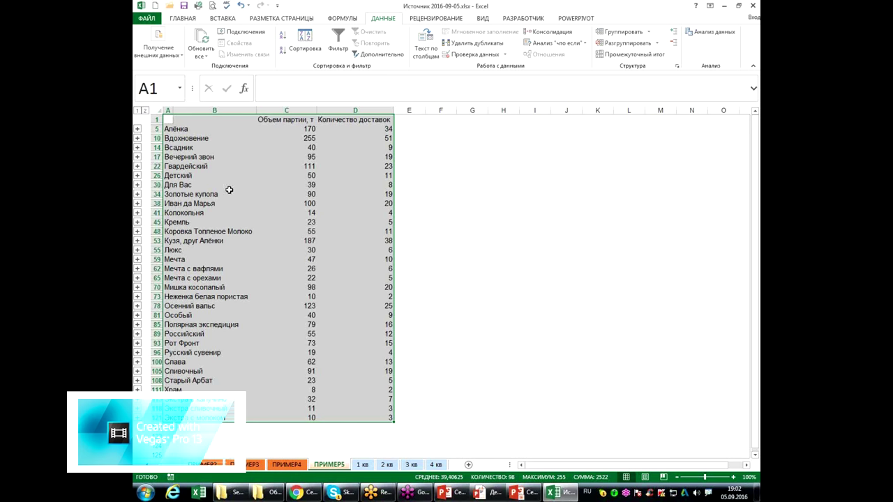
- Expand the linked outline to level 2 to show each product's quarterly detail rows
{"action": "left_click", "coordinate": [167, 111]}
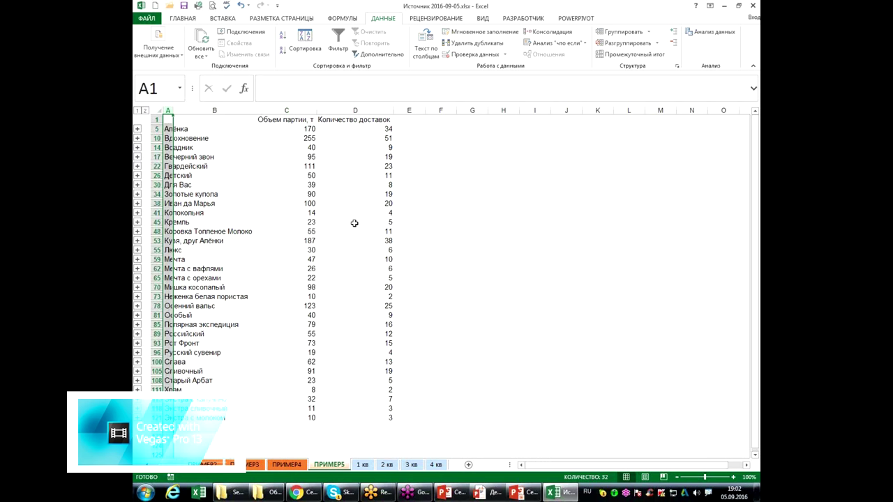
{"action": "left_click", "coordinate": [238, 251]}
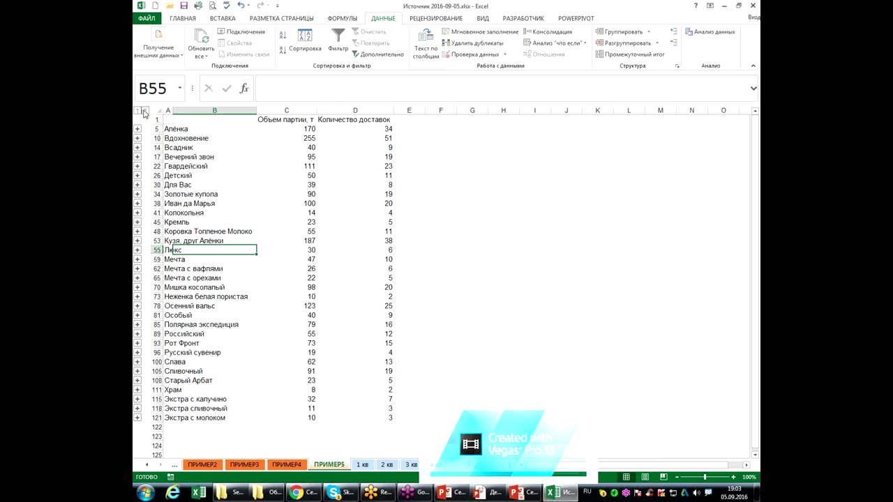
{"action": "left_click", "coordinate": [145, 111]}
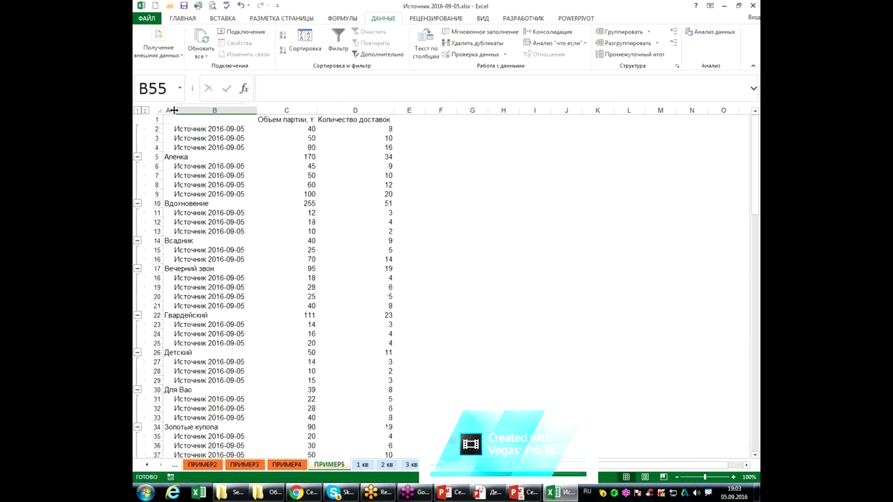
- Widen column A to fit the product names and inspect the source label in B2
{"action": "left_click_drag", "start_coordinate": [173, 110], "coordinate": [256, 110]}
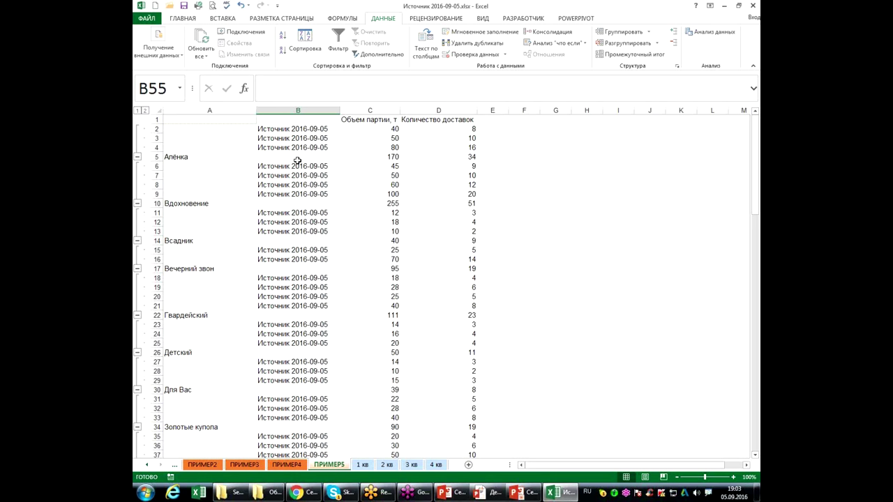
{"action": "left_click", "coordinate": [305, 130]}
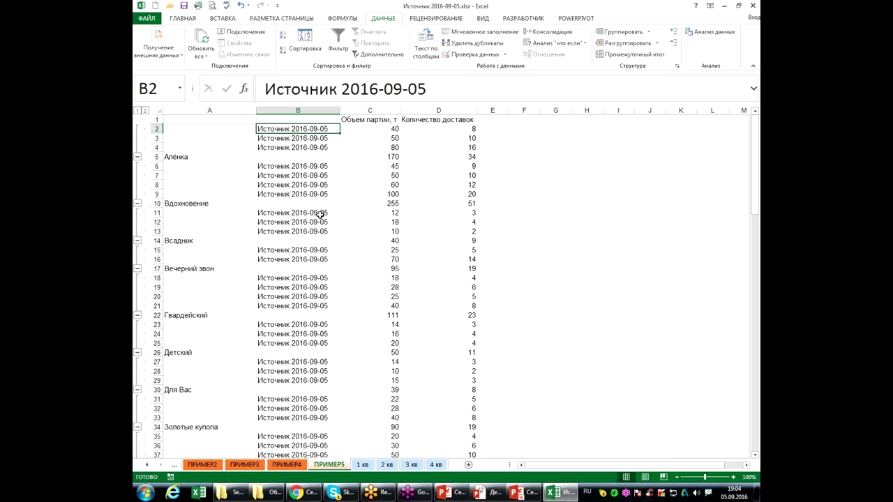
- Inspect the link formulas in cells C2, C3 and C4 of the consolidated table
{"action": "left_click", "coordinate": [354, 132]}
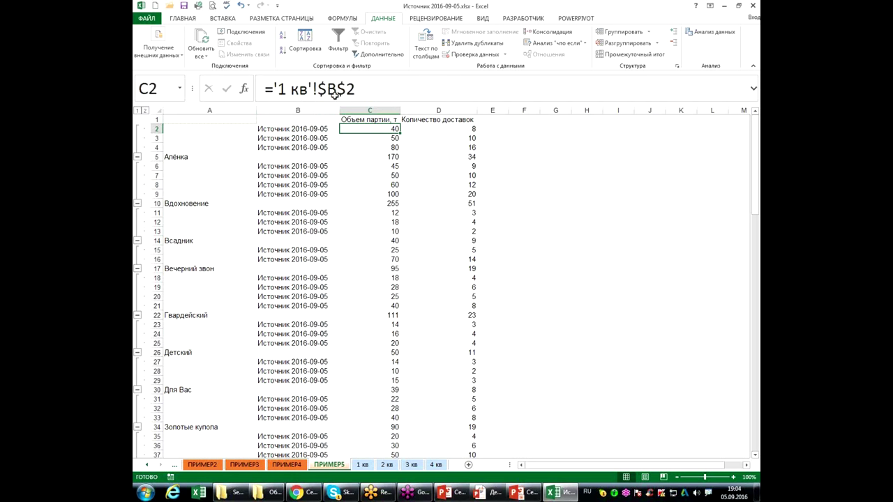
{"action": "left_click", "coordinate": [371, 138]}
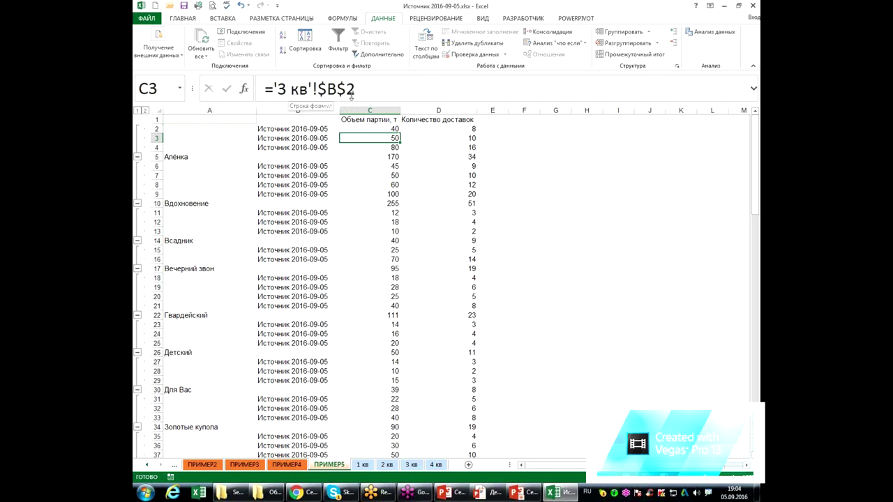
{"action": "left_click", "coordinate": [375, 147]}
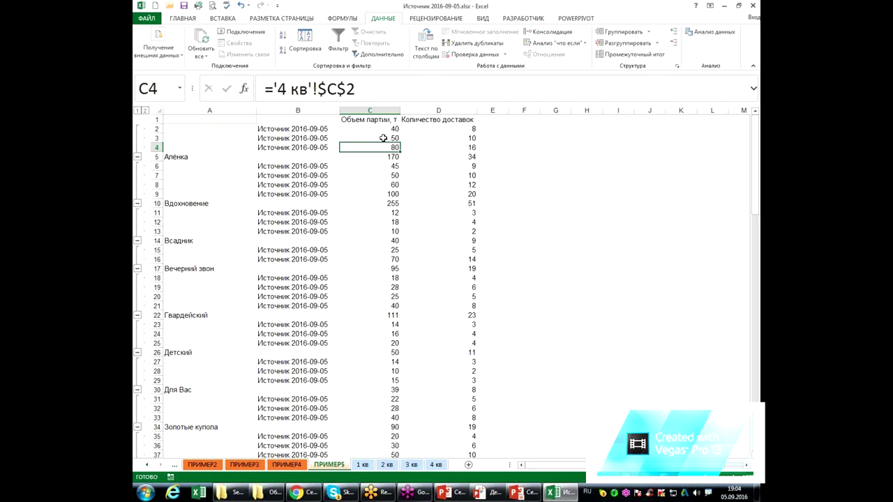
{"action": "left_click", "coordinate": [379, 136]}
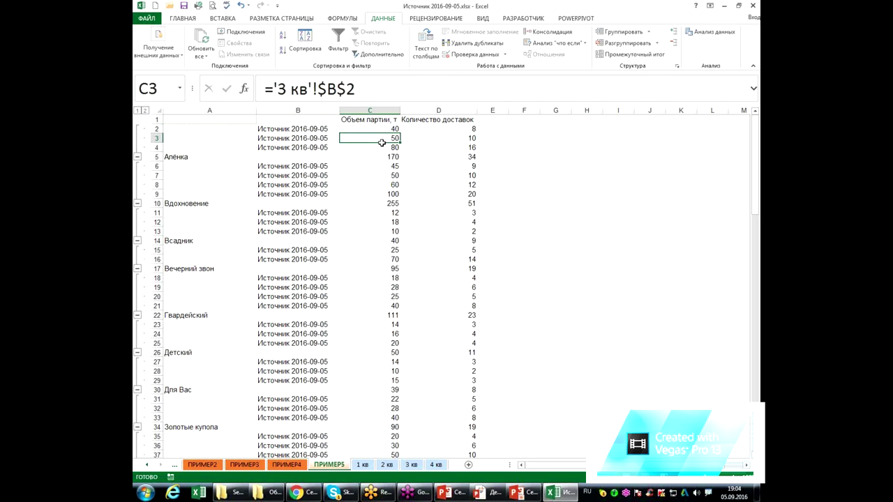
{"action": "left_click", "coordinate": [382, 143]}
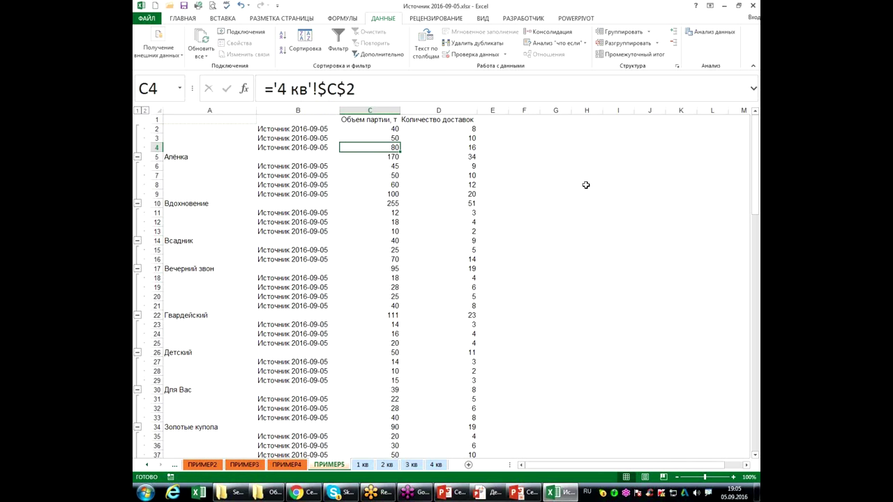
{"action": "left_click", "coordinate": [575, 155]}
- Review the Consolidate ranges unchanged, check the =СУММ totals in C5 and C10, then view 1 кв
{"action": "left_click", "coordinate": [552, 32]}
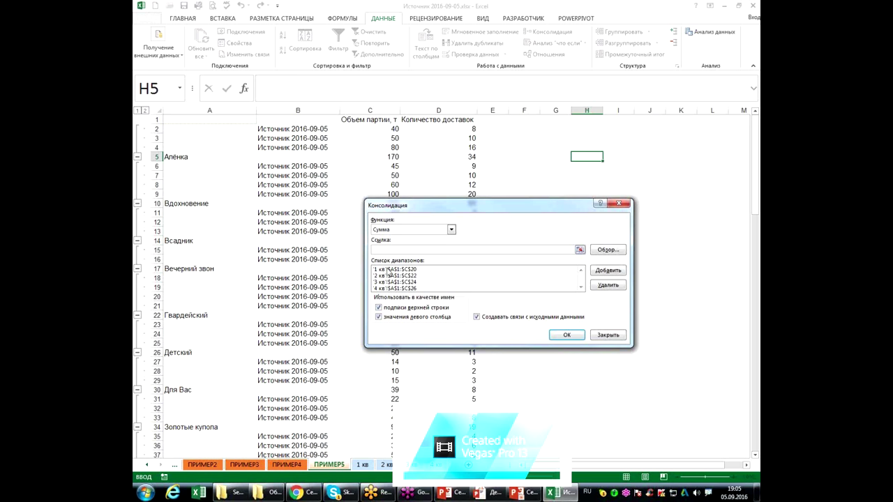
{"action": "left_click", "coordinate": [607, 335]}
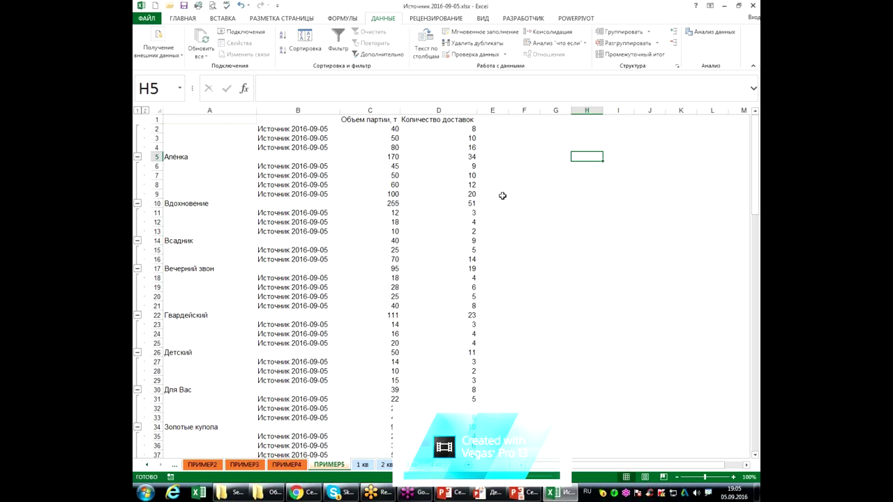
{"action": "left_click", "coordinate": [384, 157]}
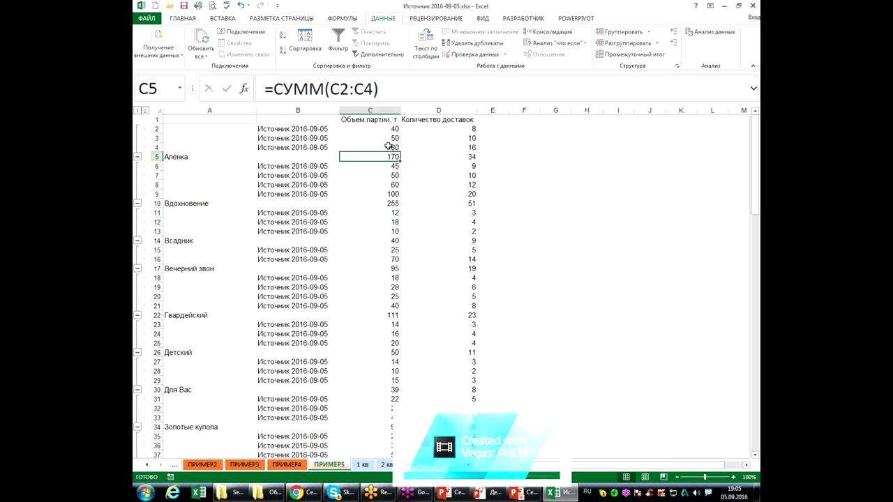
{"action": "left_click", "coordinate": [385, 205]}
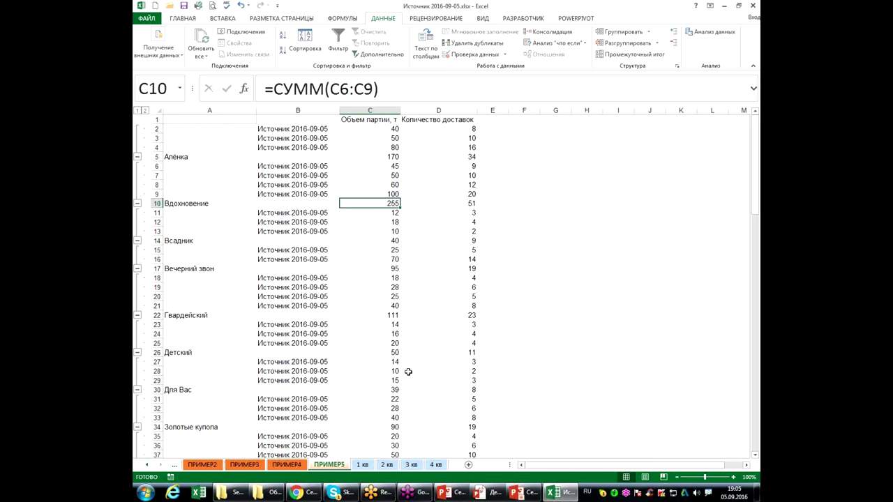
{"action": "left_click", "coordinate": [364, 465]}
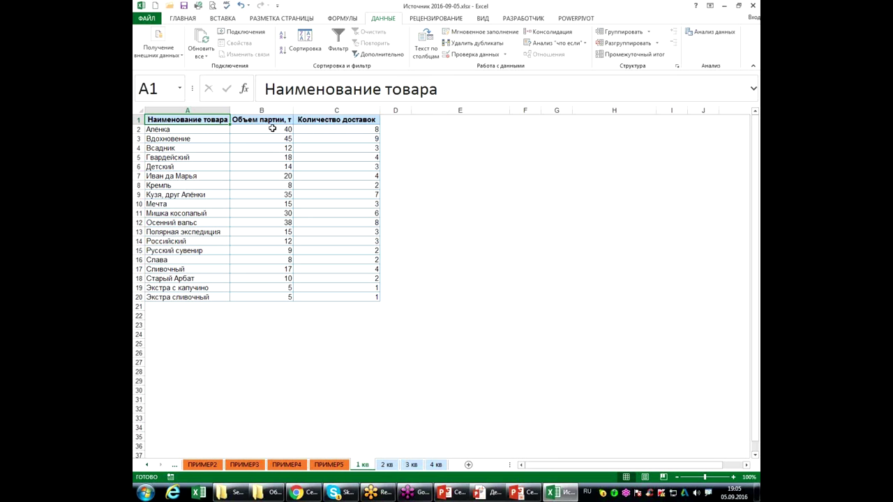
{"action": "left_click", "coordinate": [335, 464]}
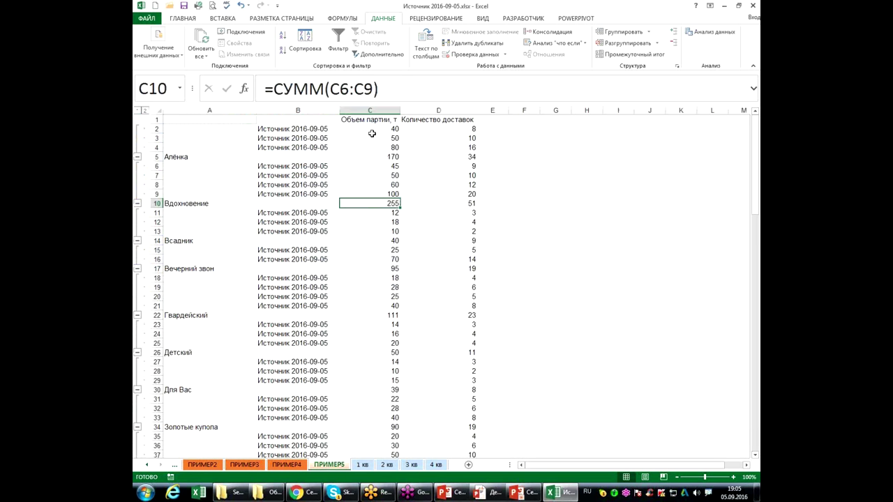
{"action": "left_click", "coordinate": [363, 465]}
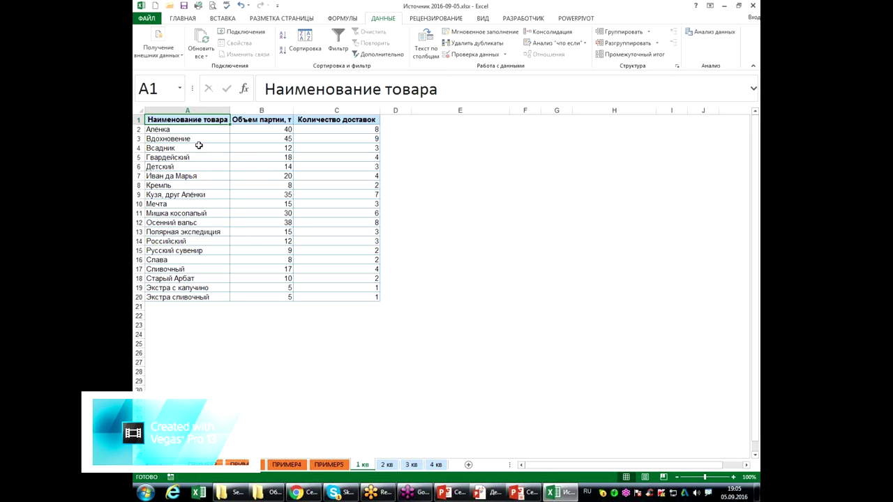
{"action": "left_click", "coordinate": [335, 466]}
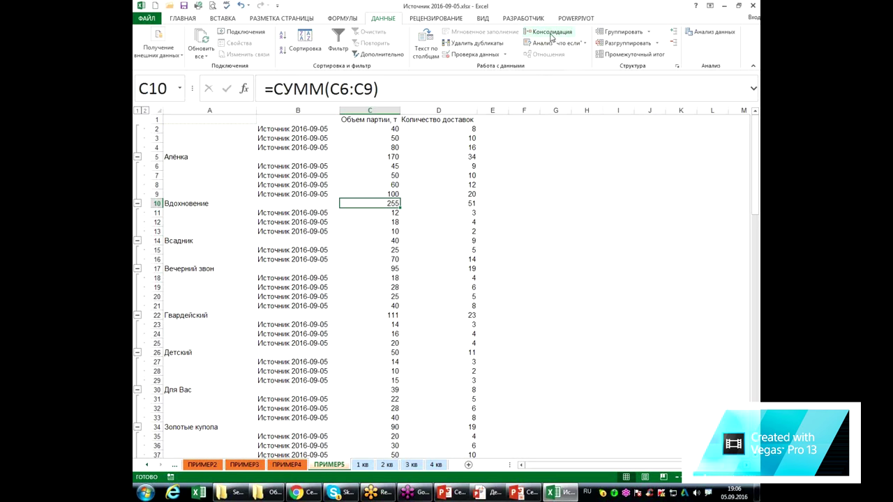
{"action": "left_click", "coordinate": [552, 31]}
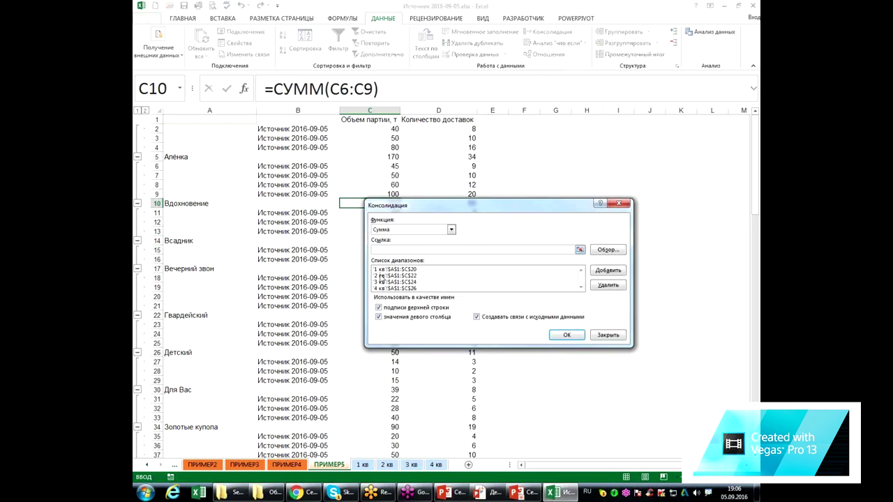
{"action": "left_click", "coordinate": [608, 336]}
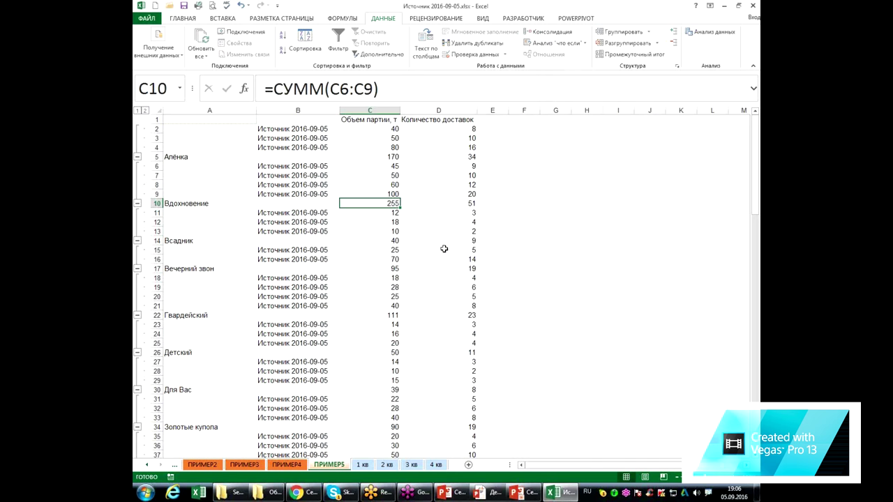
{"action": "left_click", "coordinate": [356, 129]}
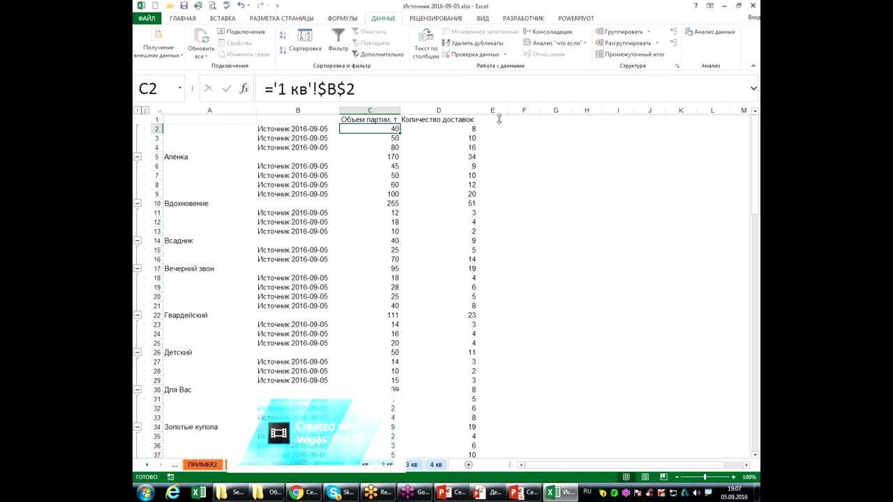
- Enter =Ф.ТЕКСТ(C2) in E2 to show ='1 кв'!$B$2 and widen column E
{"action": "left_click", "coordinate": [500, 131]}
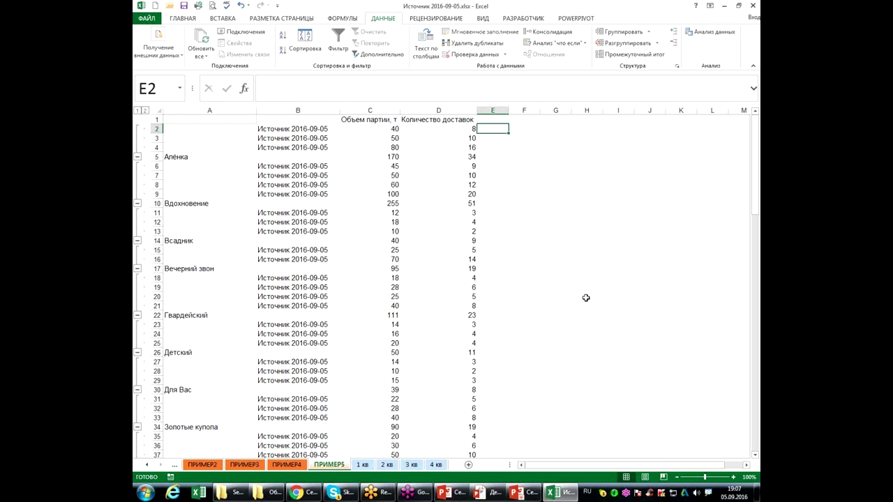
{"action": "type", "text": "="}
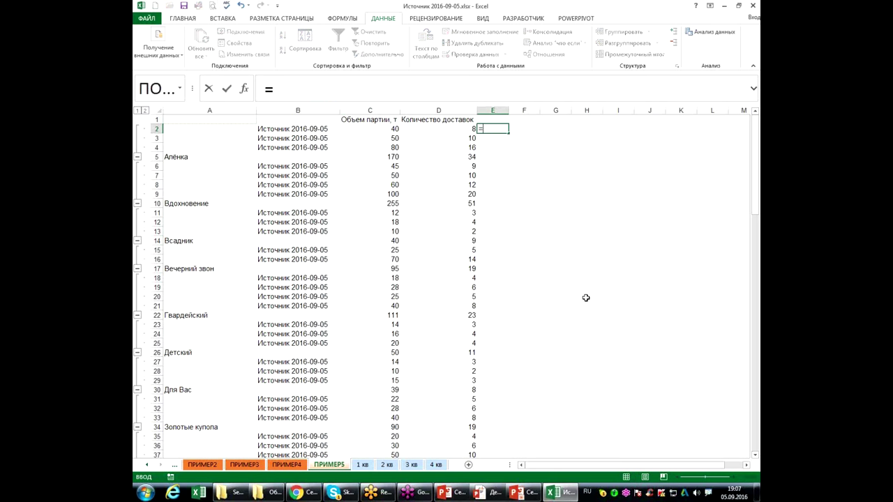
{"action": "type", "text": "Ф"}
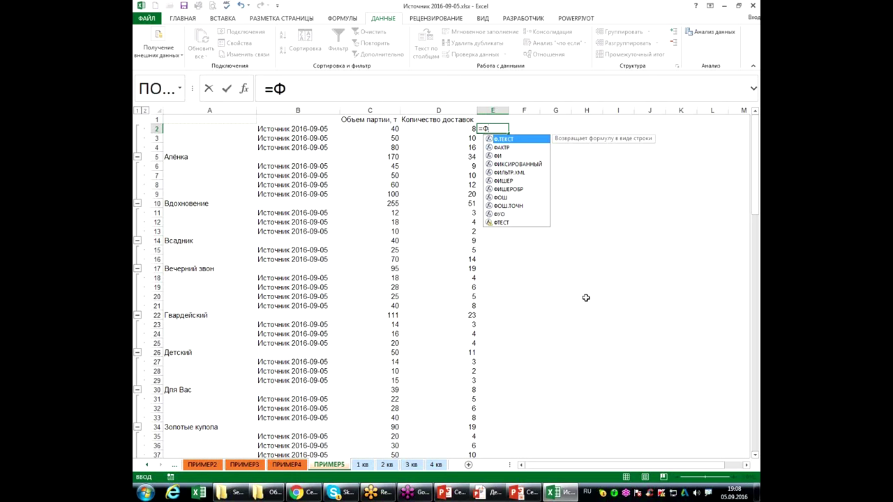
{"action": "key", "text": "Tab"}
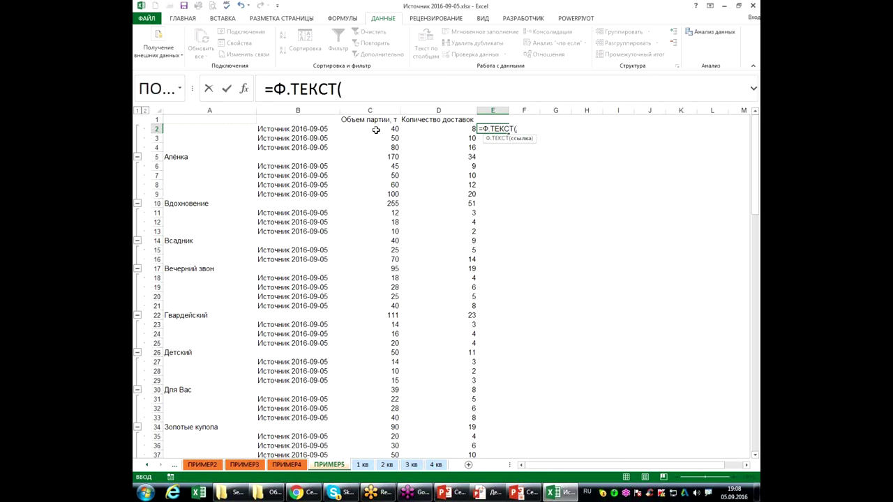
{"action": "left_click", "coordinate": [376, 127]}
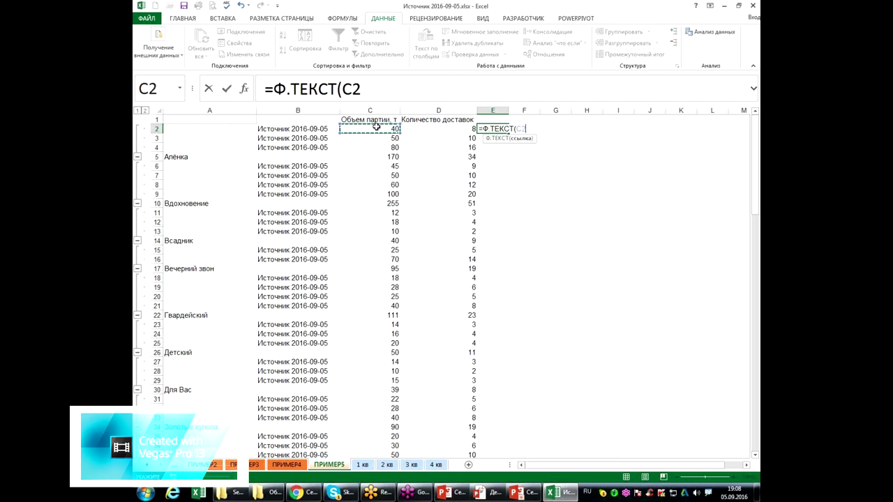
{"action": "key", "text": "ctrl+Return"}
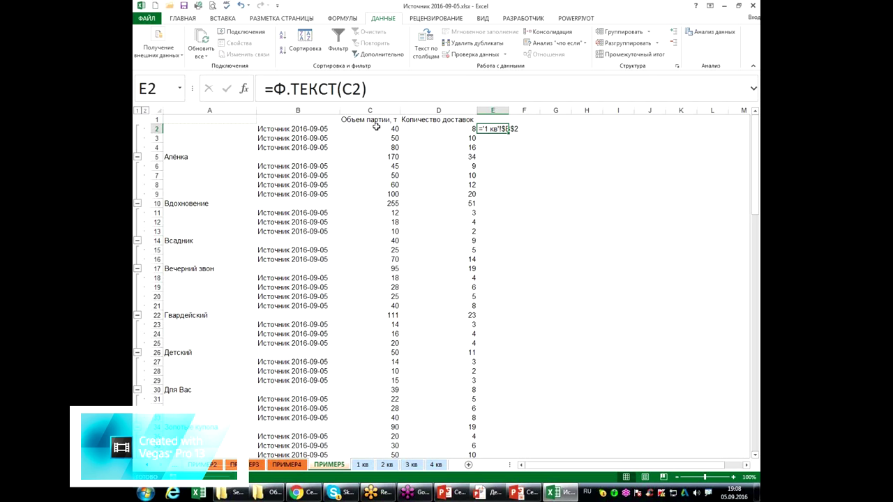
{"action": "left_click", "coordinate": [376, 127]}
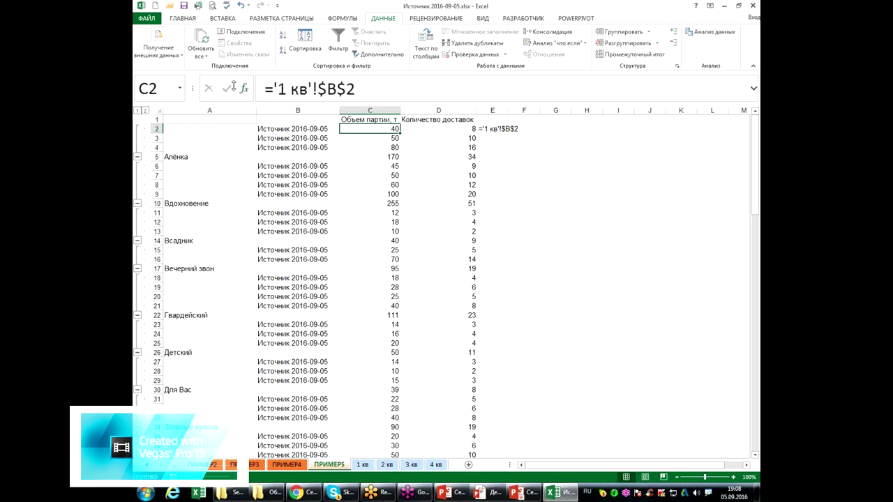
{"action": "left_click", "coordinate": [495, 129]}
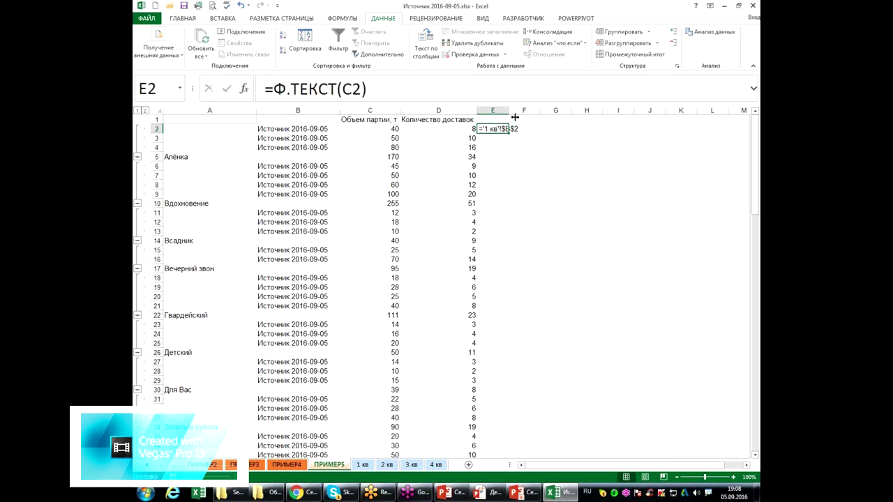
{"action": "left_click_drag", "start_coordinate": [509, 111], "coordinate": [520, 111]}
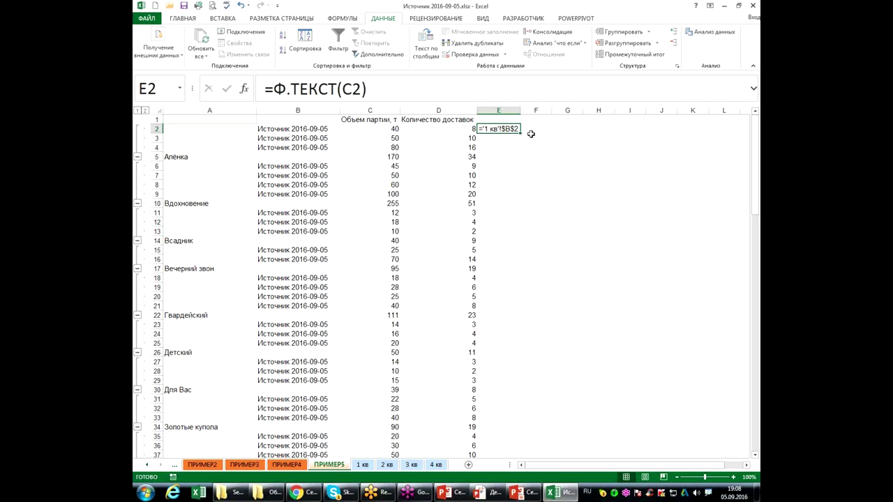
{"action": "left_click", "coordinate": [533, 129]}
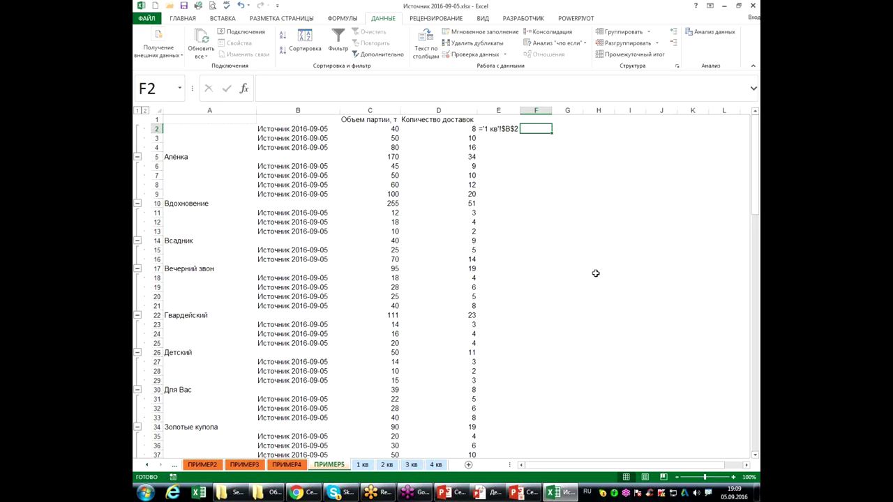
{"action": "type", "text": "=на"}
- Enter a НАЙТИ formula in F2 that finds the first quote mark in E2's text, returning 2
{"action": "key", "text": "Down"}
{"action": "key", "text": "Down"}
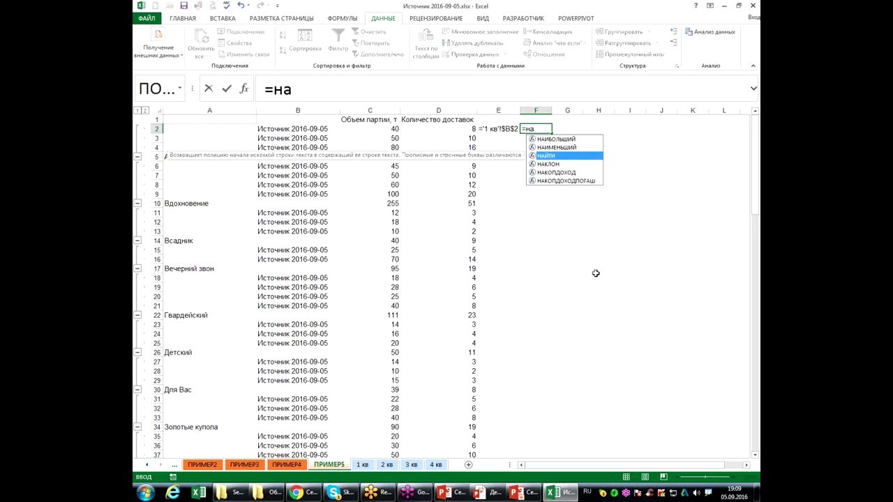
{"action": "key", "text": "Tab"}
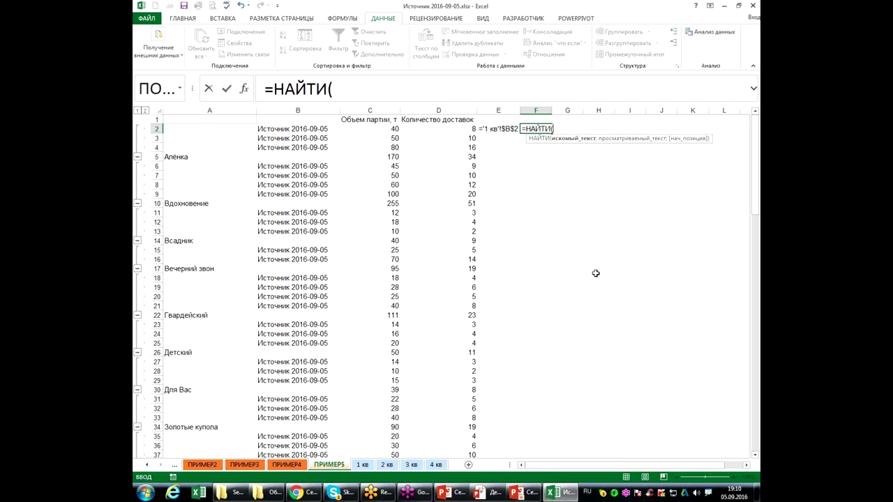
{"action": "type", "text": "Э"}
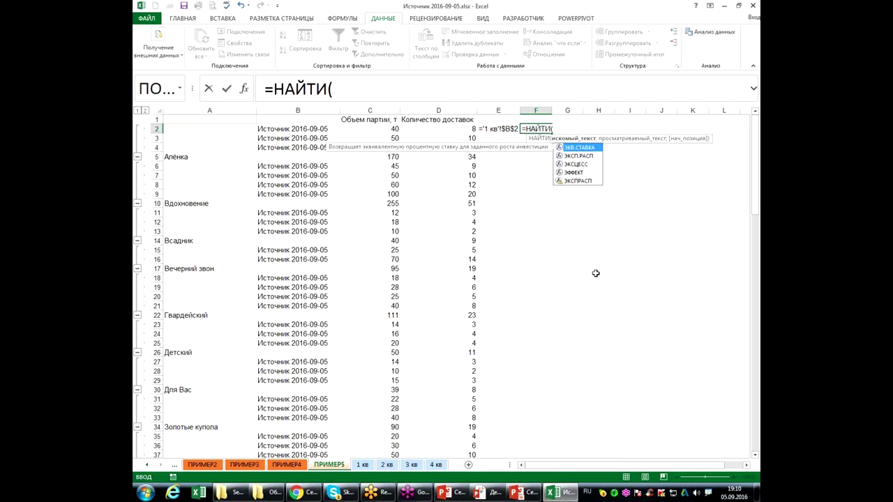
{"action": "key", "text": "BackSpace"}
{"action": "key", "text": "alt+shift"}
{"action": "type", "text": "\""}
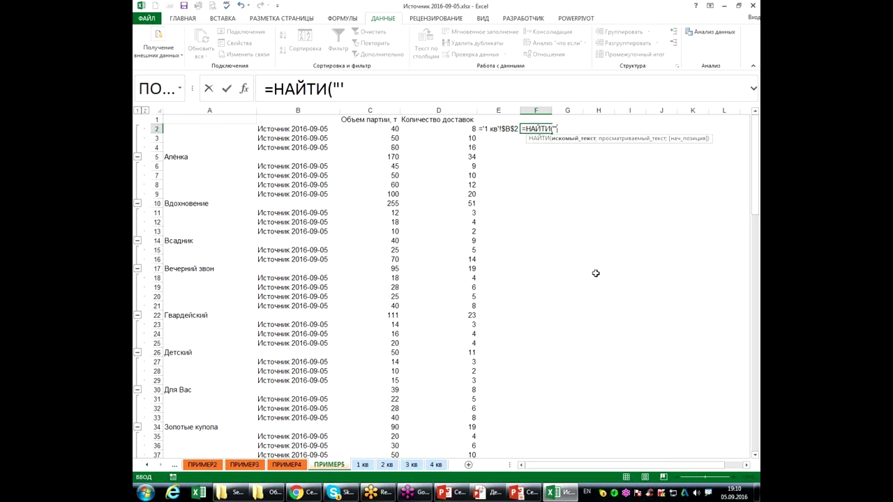
{"action": "type", "text": "\""}
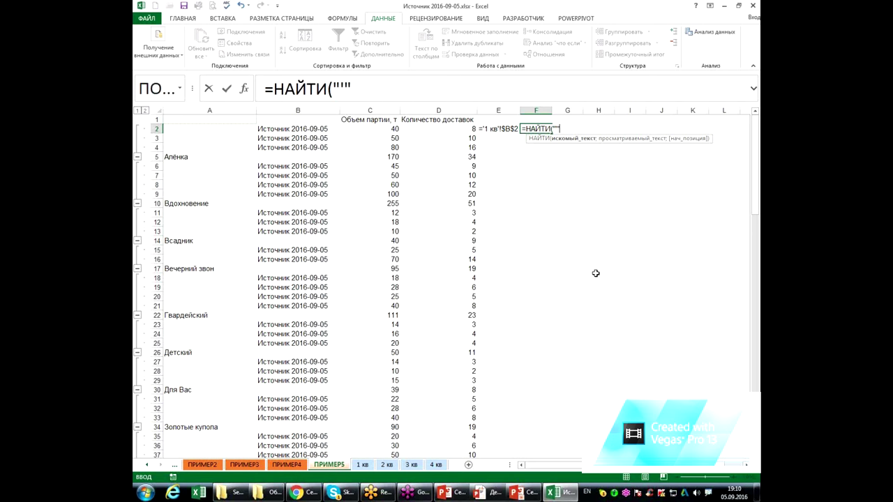
{"action": "type", "text": ";"}
{"action": "left_click", "coordinate": [486, 129]}
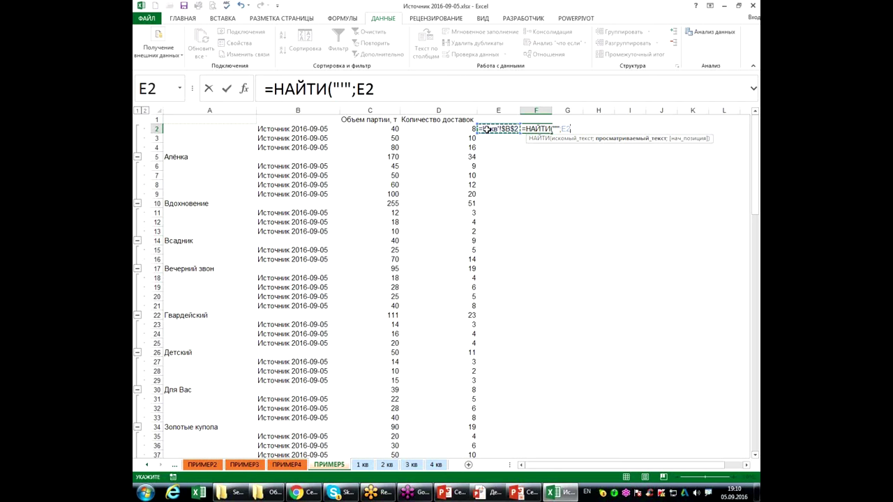
{"action": "key", "text": "ctrl+Return"}
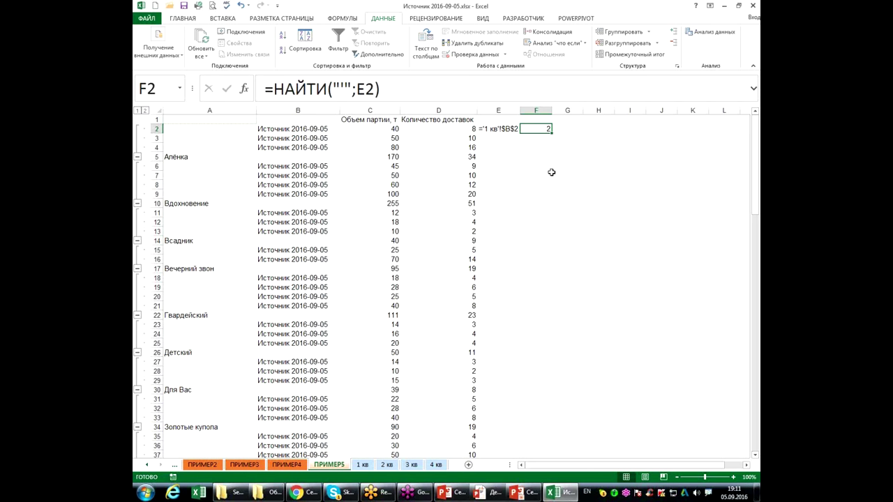
{"action": "key", "text": "Right"}
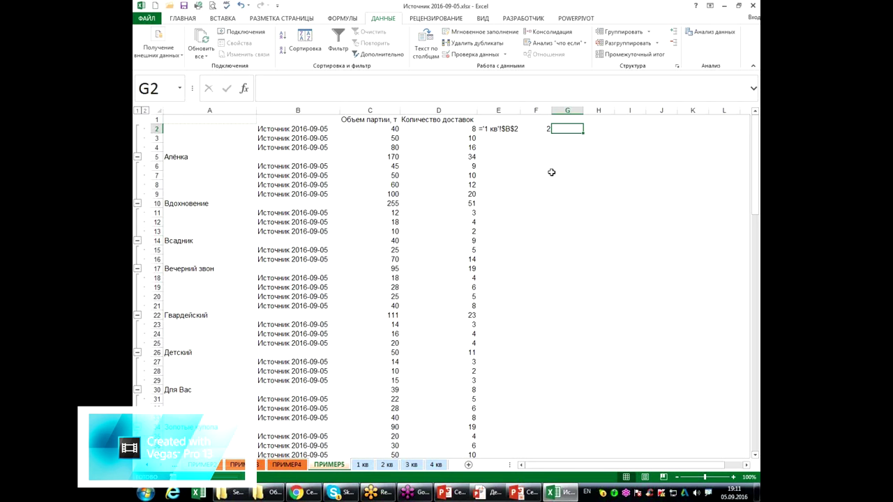
- Enter =НАЙТИ("!";E2) in G2 so it returns 8, the position of the exclamation mark
{"action": "type", "text": "=yf"}
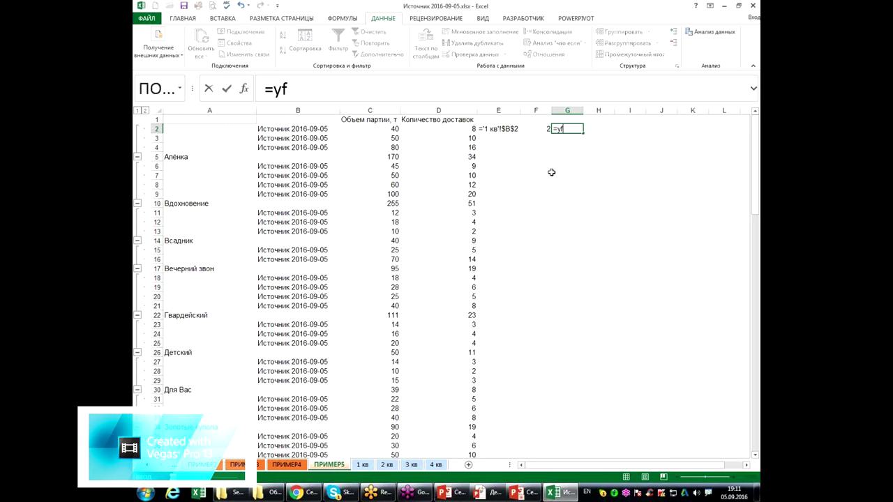
{"action": "key", "text": "BackSpace"}
{"action": "key", "text": "BackSpace"}
{"action": "key", "text": "alt+shift"}
{"action": "type", "text": "най"}
{"action": "key", "text": "Tab"}
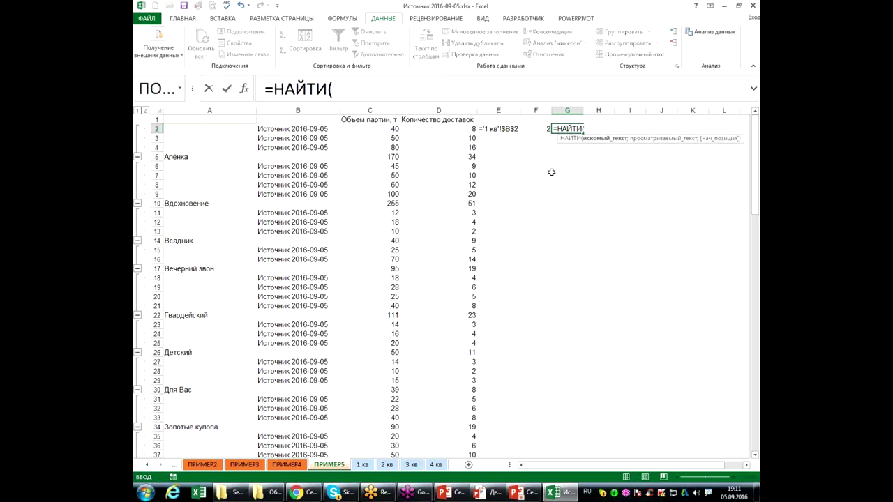
{"action": "type", "text": "\"!\""}
{"action": "type", "text": ";"}
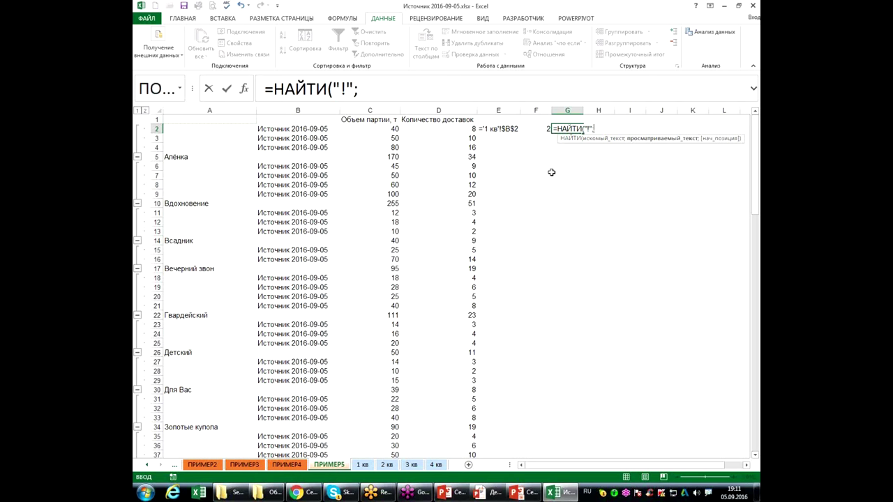
{"action": "left_click", "coordinate": [502, 129]}
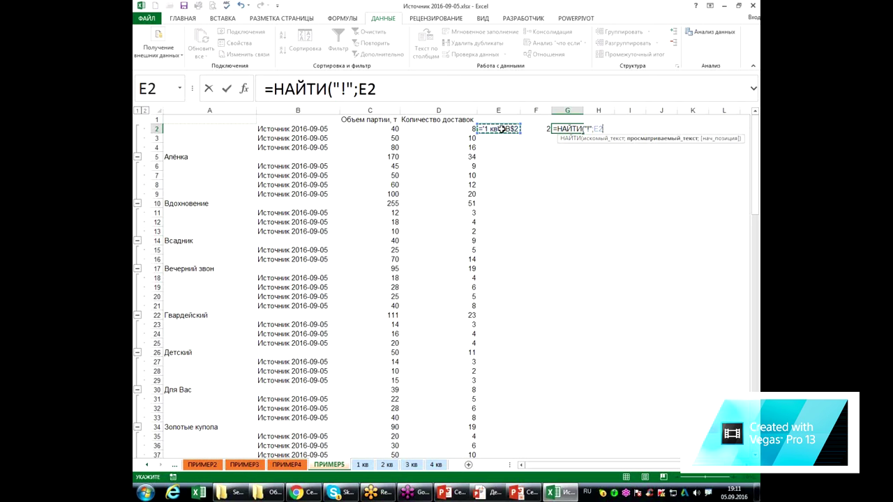
{"action": "key", "text": "Return"}
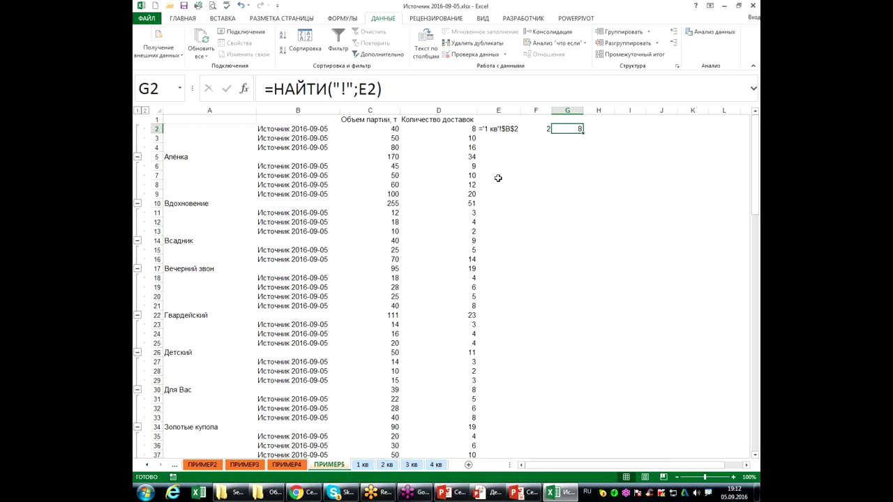
{"action": "key", "text": "Right"}
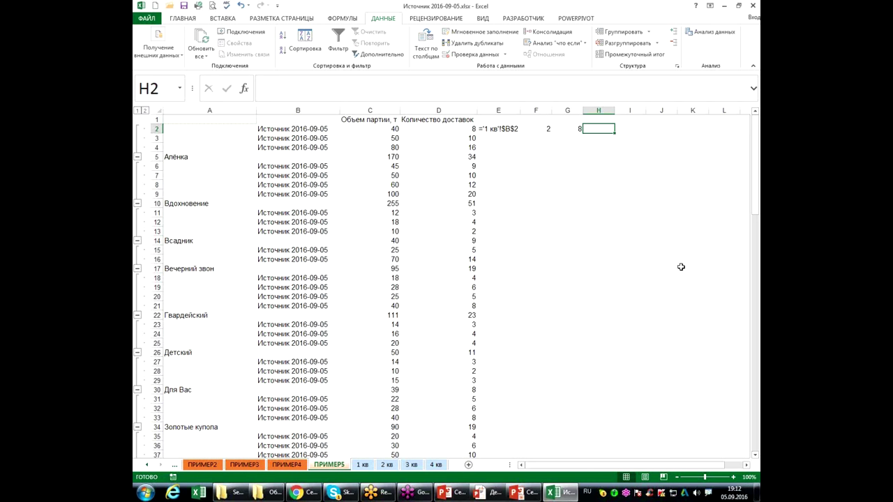
- Begin =ПСТР(E2;F2+1; in H2, taking E2's text from one position after F2
{"action": "type", "text": "="}
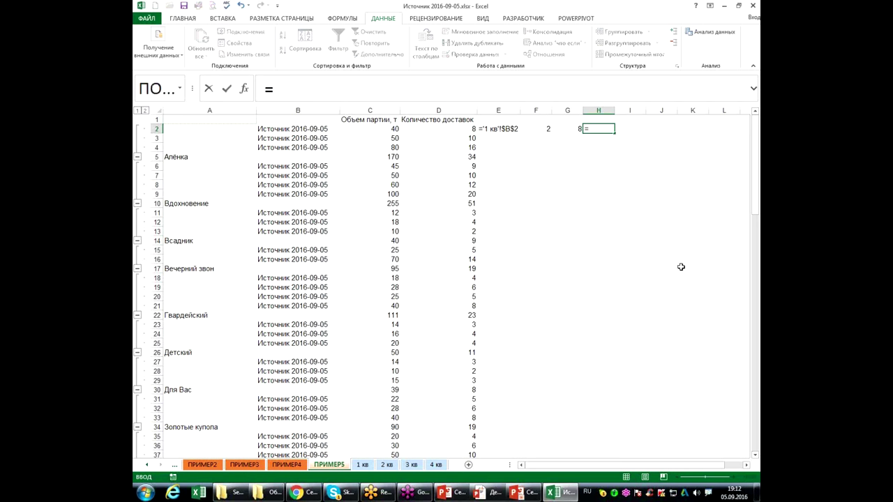
{"action": "type", "text": "пст"}
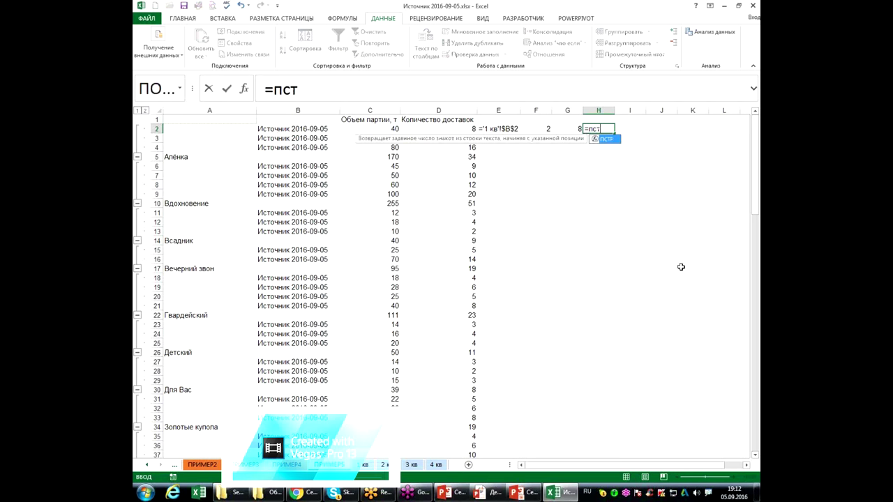
{"action": "key", "text": "Tab"}
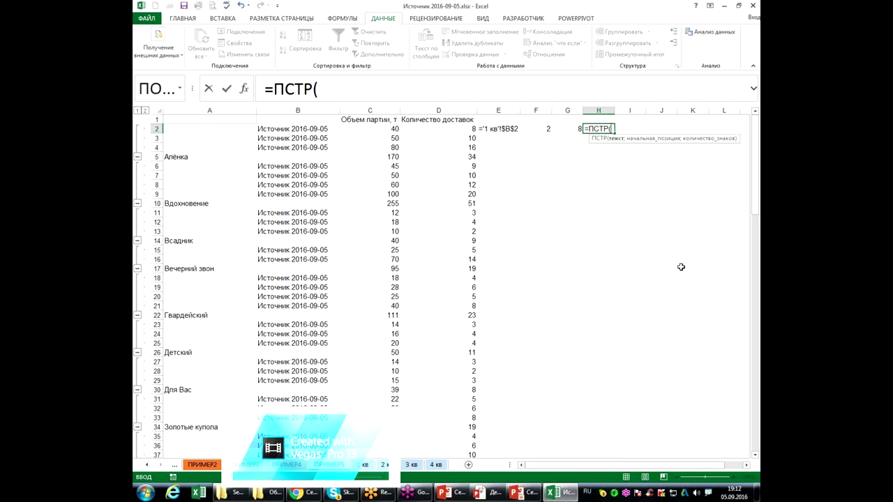
{"action": "key", "text": "Left"}
{"action": "key", "text": "Left"}
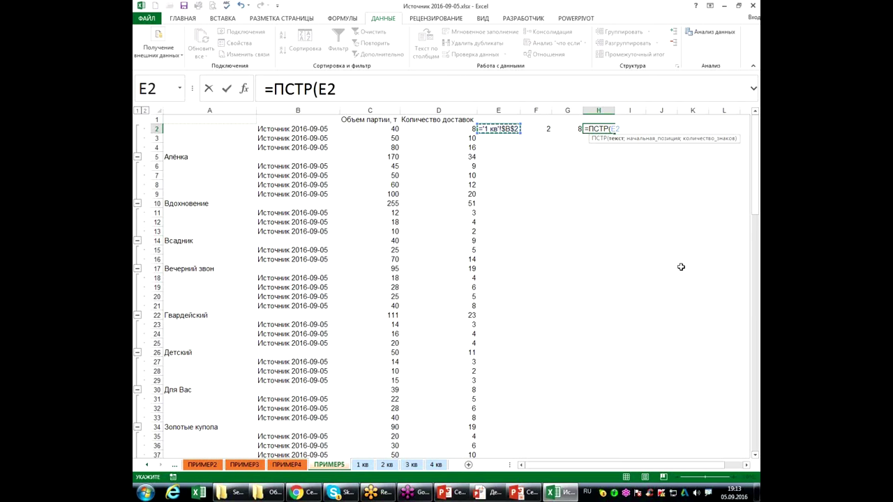
{"action": "type", "text": ";"}
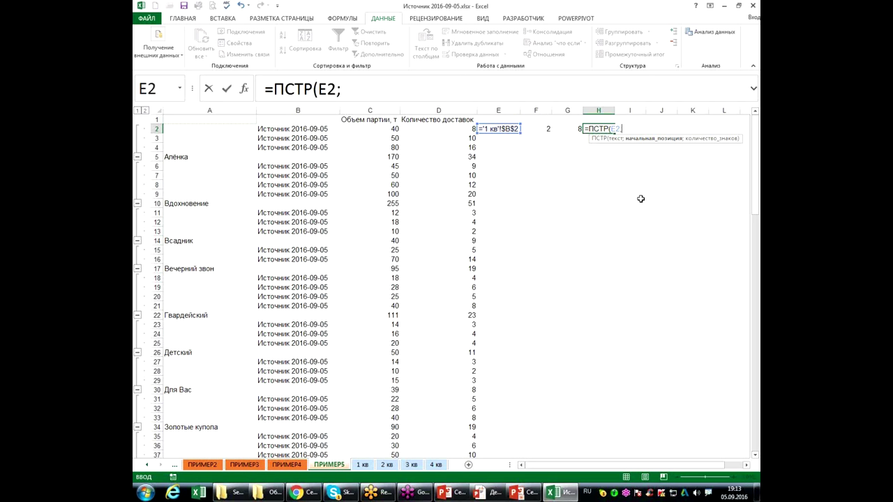
{"action": "left_click", "coordinate": [548, 128]}
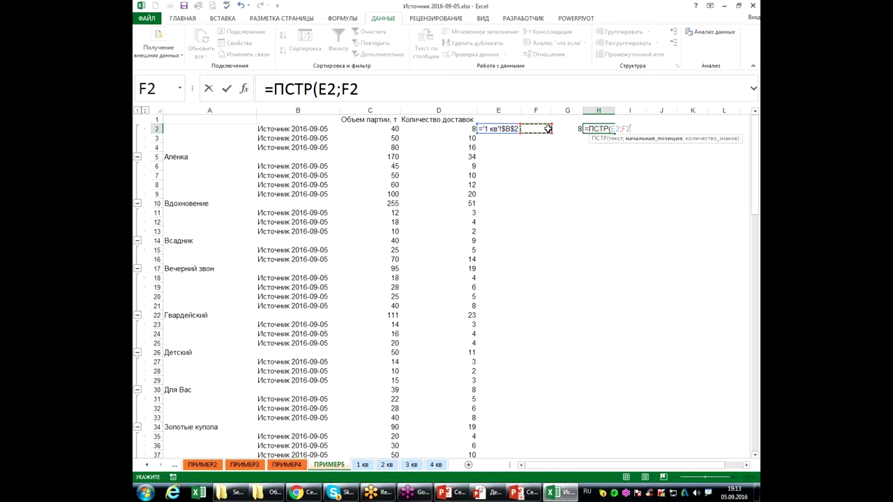
{"action": "type", "text": "+1"}
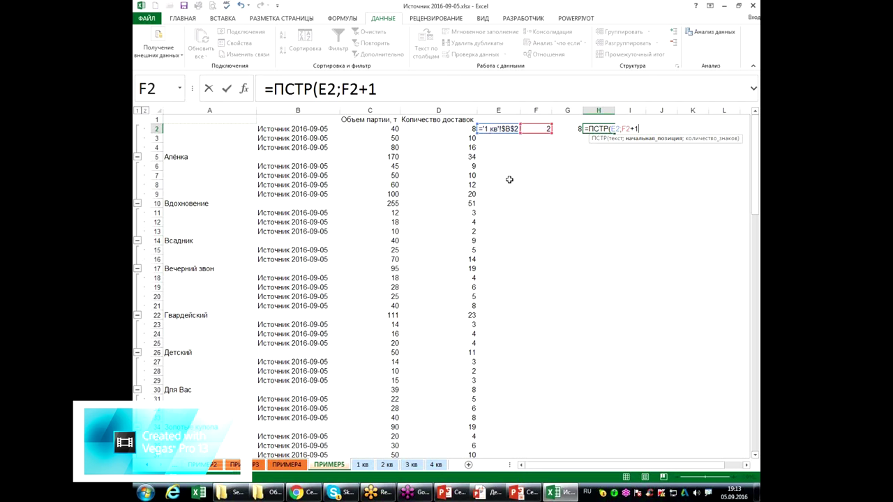
{"action": "type", "text": ";"}
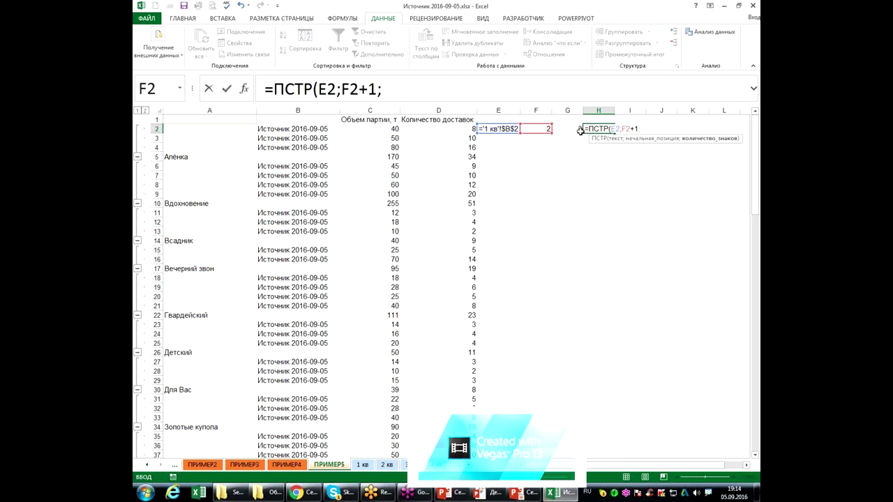
- Add the character count G2-F2-2 so H2 holds =ПСТР(E2;F2+1;G2-F2-2)
{"action": "left_click", "coordinate": [578, 130]}
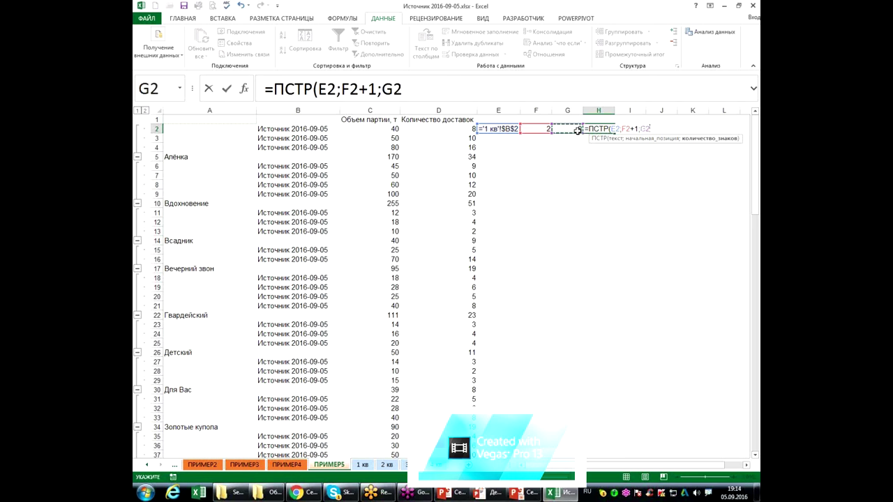
{"action": "type", "text": "-"}
{"action": "left_click", "coordinate": [533, 129]}
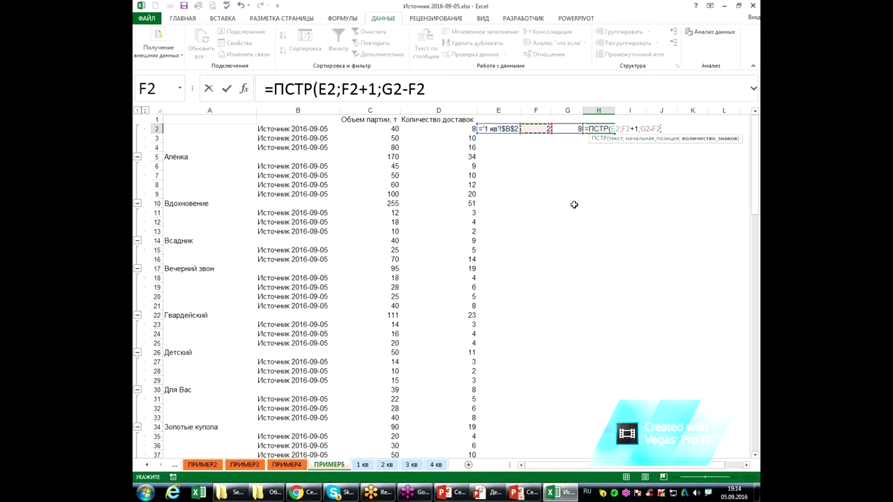
{"action": "type", "text": "-"}
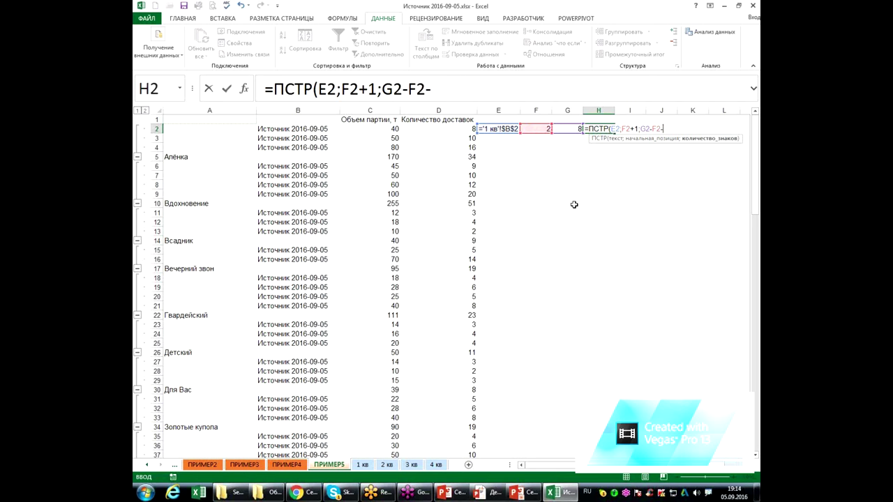
{"action": "type", "text": "2"}
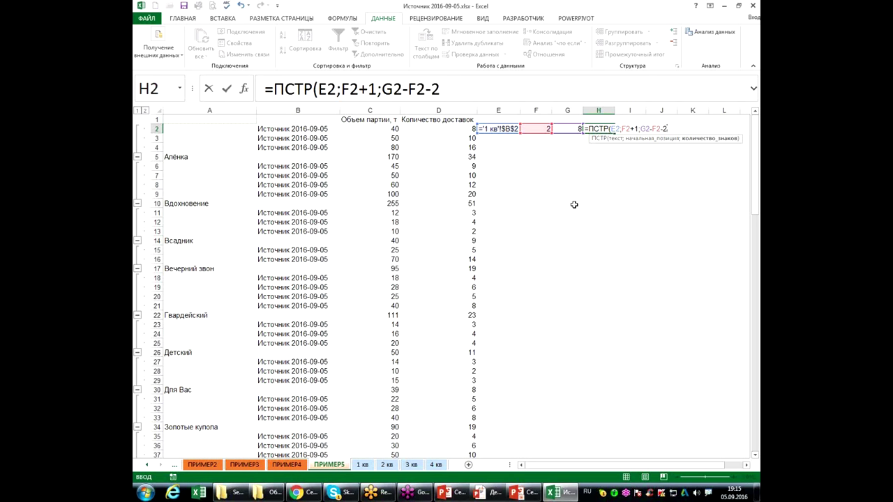
{"action": "type", "text": ")"}
{"action": "key", "text": "Return"}
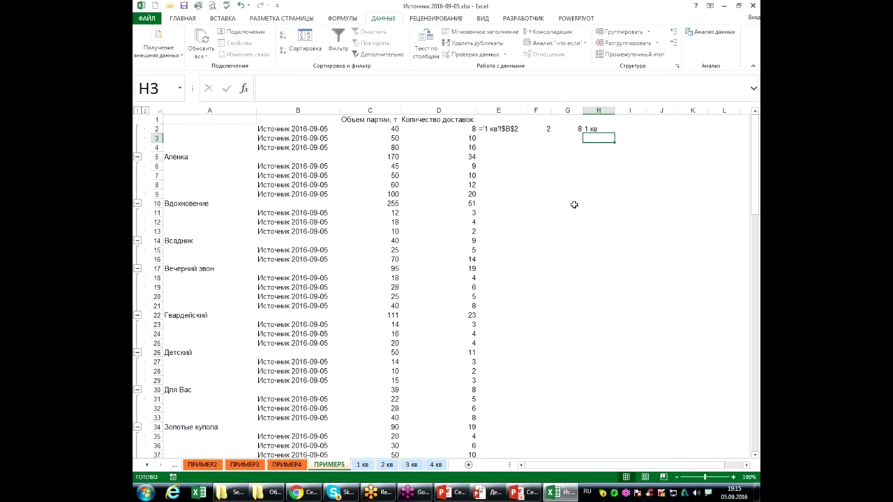
- Fill the E2:H2 helper formulas down the table and autofit column E
{"action": "left_click_drag", "start_coordinate": [497, 128], "coordinate": [616, 132]}
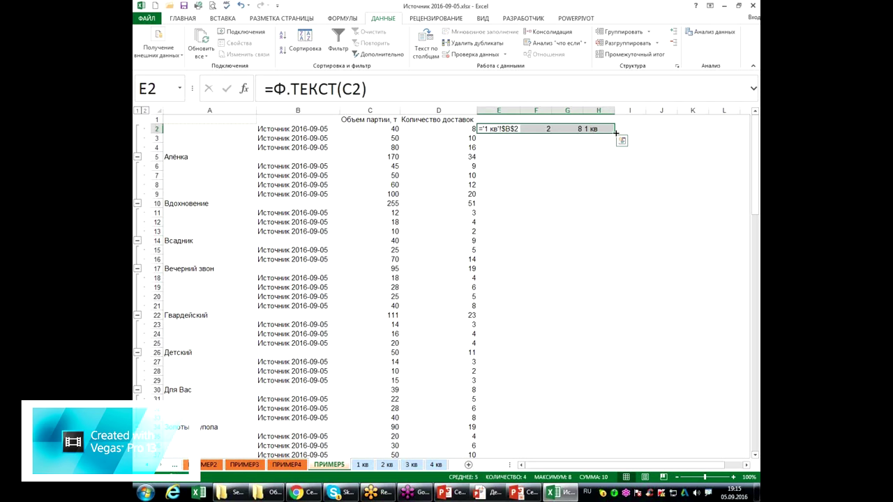
{"action": "double_click", "coordinate": [615, 133]}
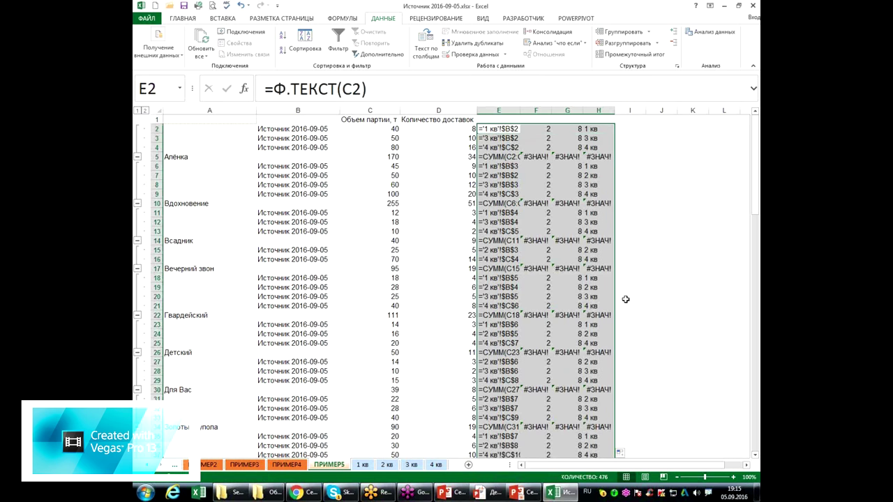
{"action": "double_click", "coordinate": [521, 110]}
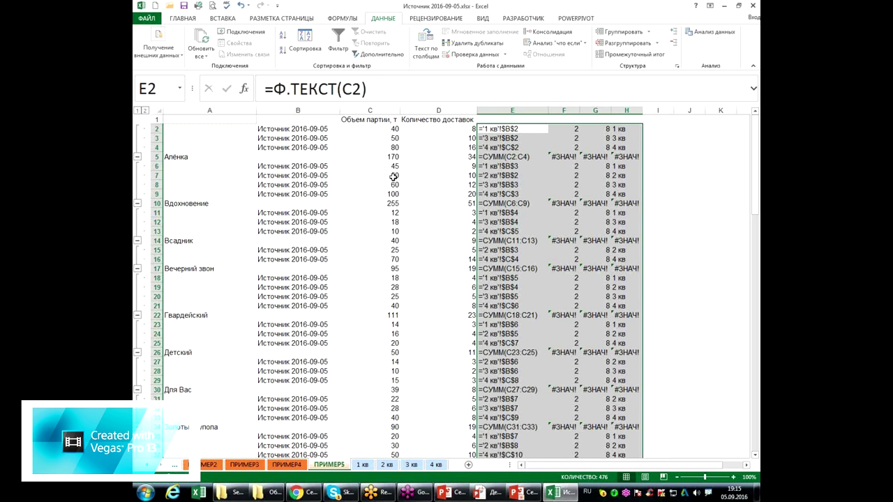
- Review the extracted quarter names in column H, rows 2 through 9
{"action": "left_click", "coordinate": [632, 130]}
{"action": "left_click", "coordinate": [631, 138]}
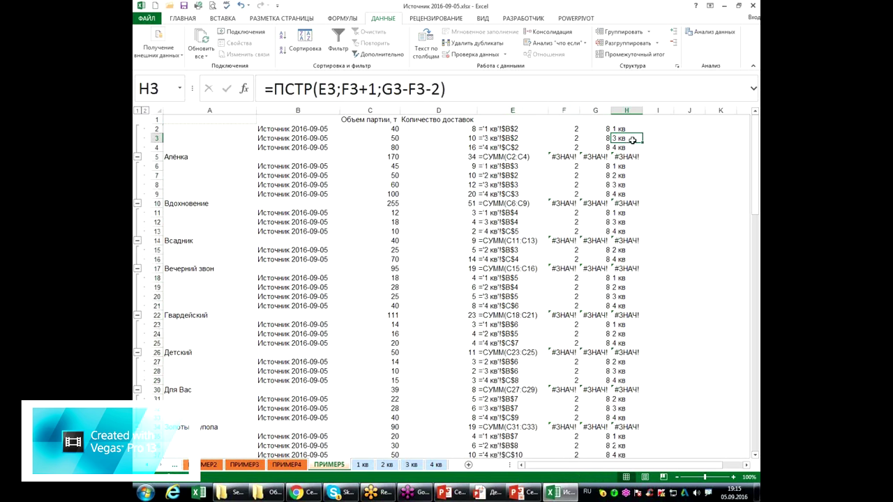
{"action": "left_click", "coordinate": [630, 147]}
{"action": "left_click", "coordinate": [628, 138]}
{"action": "left_click", "coordinate": [629, 147]}
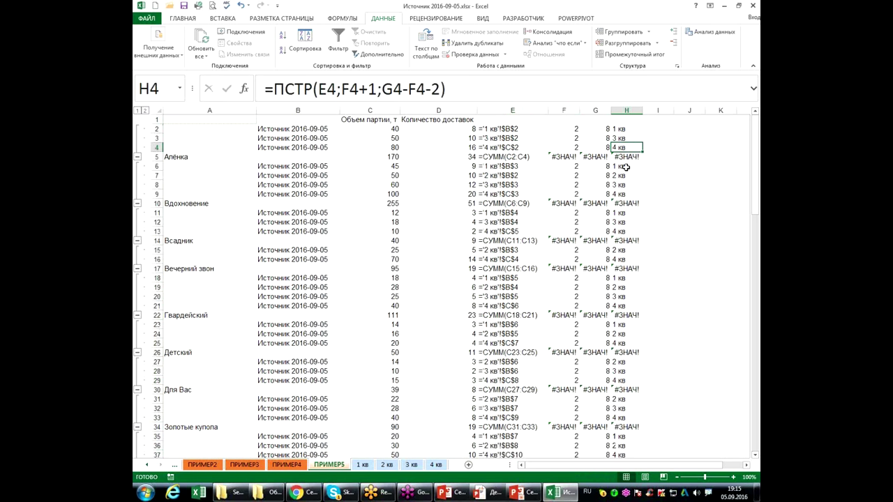
{"action": "left_click", "coordinate": [623, 166]}
{"action": "left_click_drag", "start_coordinate": [623, 166], "coordinate": [624, 194]}
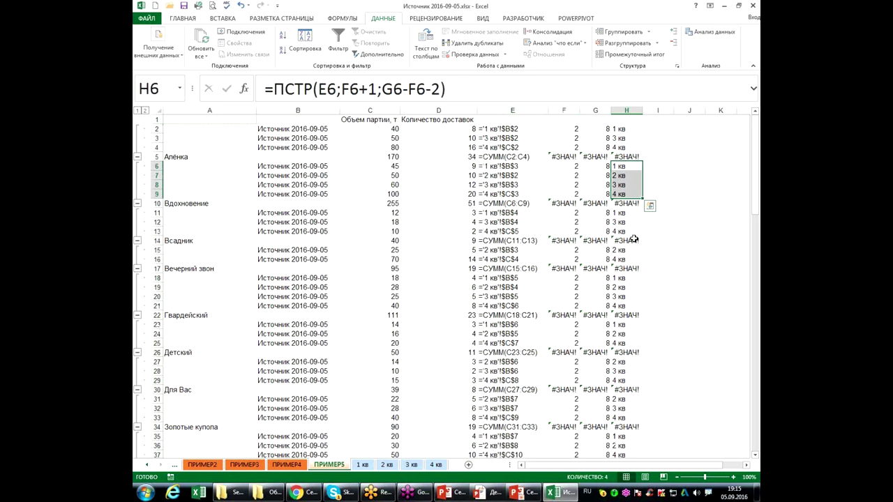
{"action": "left_click", "coordinate": [623, 129]}
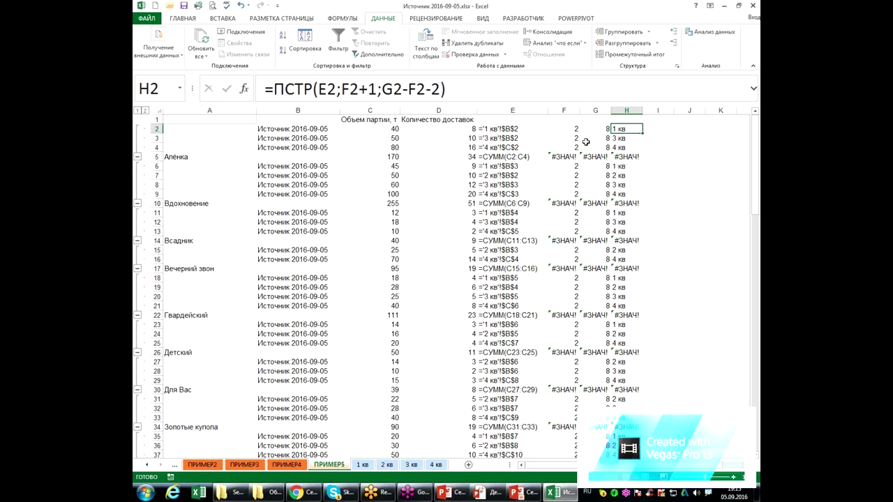
{"action": "left_click", "coordinate": [274, 89]}
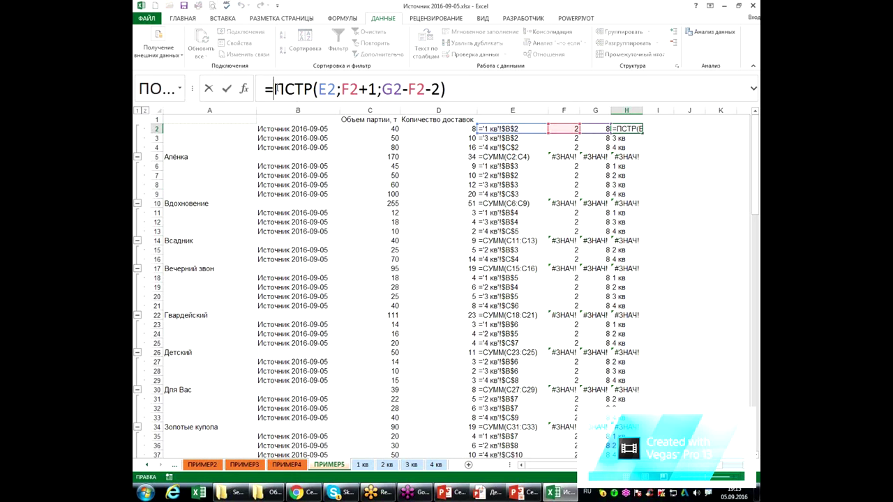
- Wrap H2 as =ЕСЛИОШИБКА(ПСТР(E2;F2+1;G2-F2-2);"") and fill it down column H
{"action": "type", "text": "ес"}
{"action": "key", "text": "Down"}
{"action": "key", "text": "Down"}
{"action": "key", "text": "Up"}
{"action": "key", "text": "Tab"}
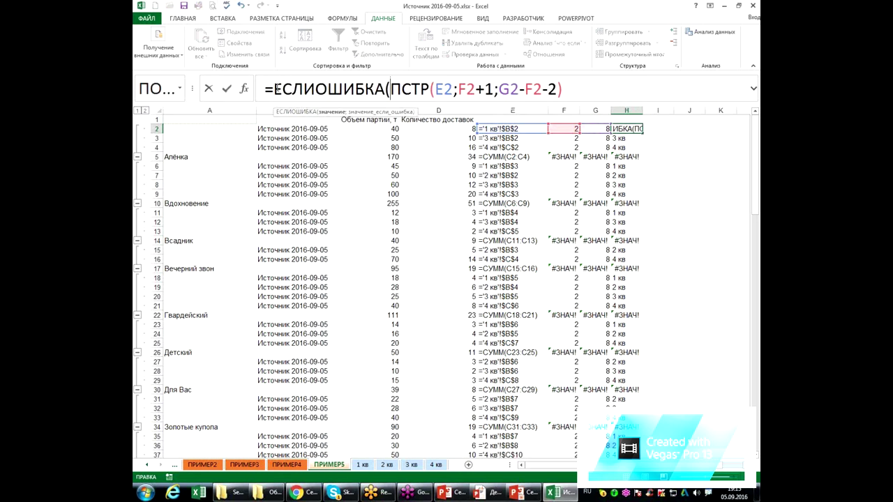
{"action": "key", "text": "End"}
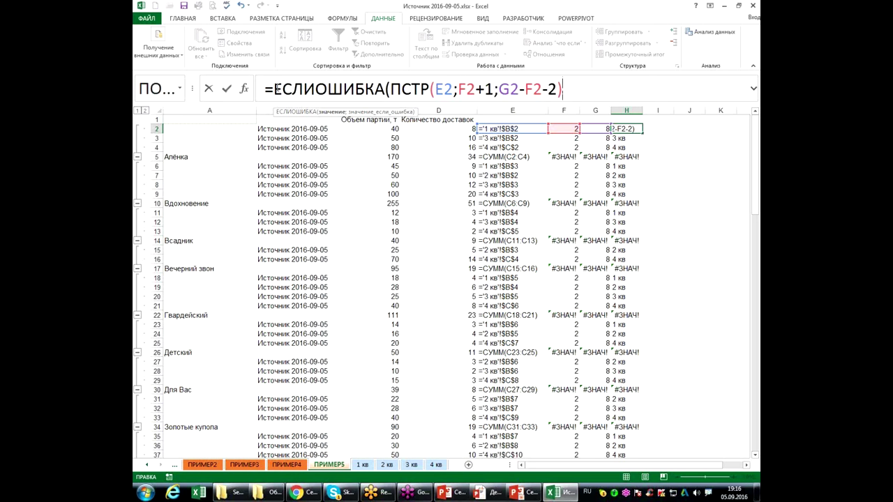
{"action": "type", "text": ";"}
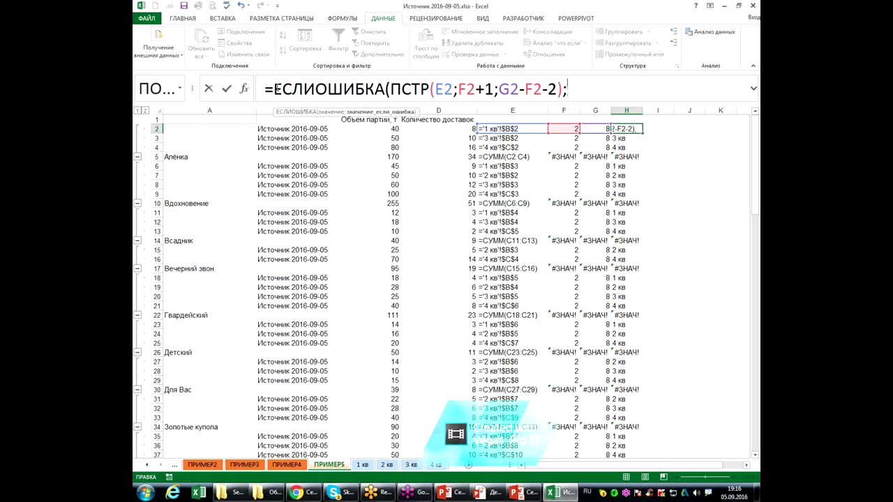
{"action": "type", "text": "\""}
{"action": "type", "text": "\""}
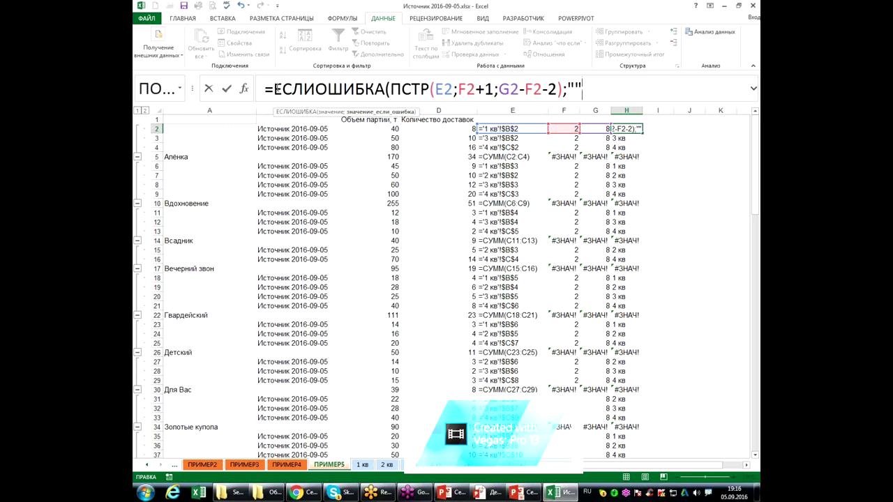
{"action": "type", "text": ")"}
{"action": "key", "text": "ctrl+Return"}
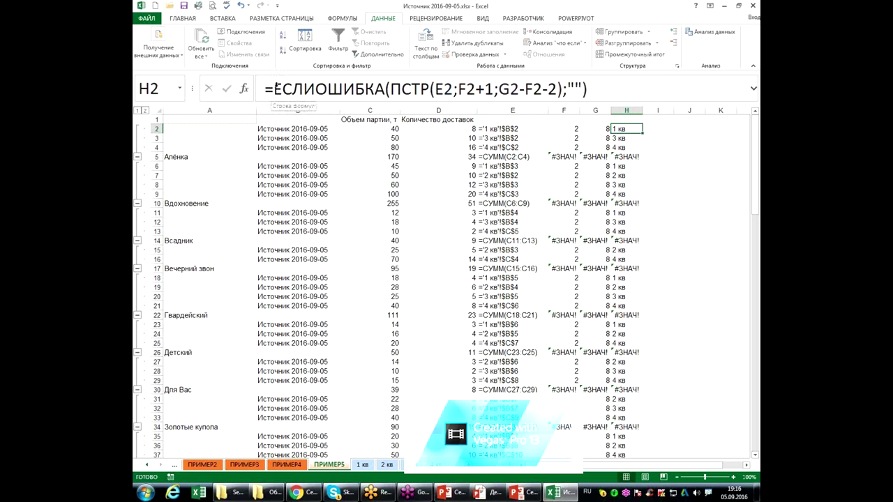
{"action": "double_click", "coordinate": [649, 137]}
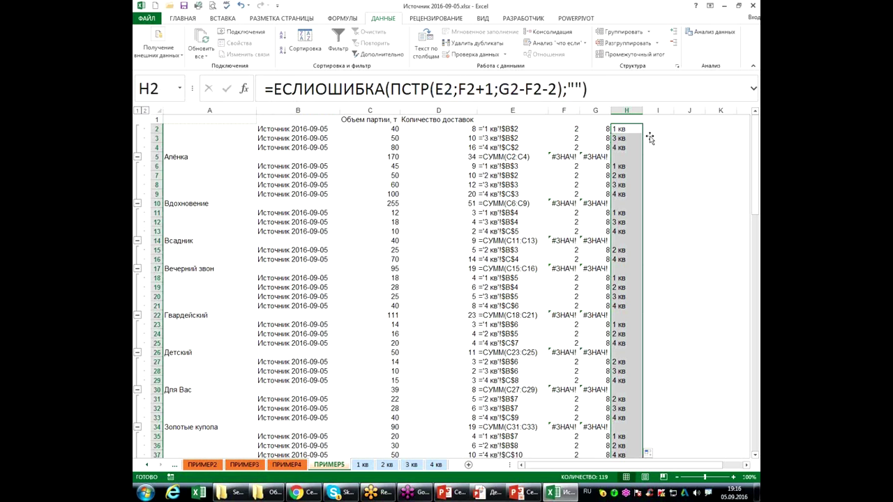
- Set the ЕСЛИОШИБКА fallback to "Итого" and apply it to all selected column H cells
{"action": "left_click", "coordinate": [575, 88]}
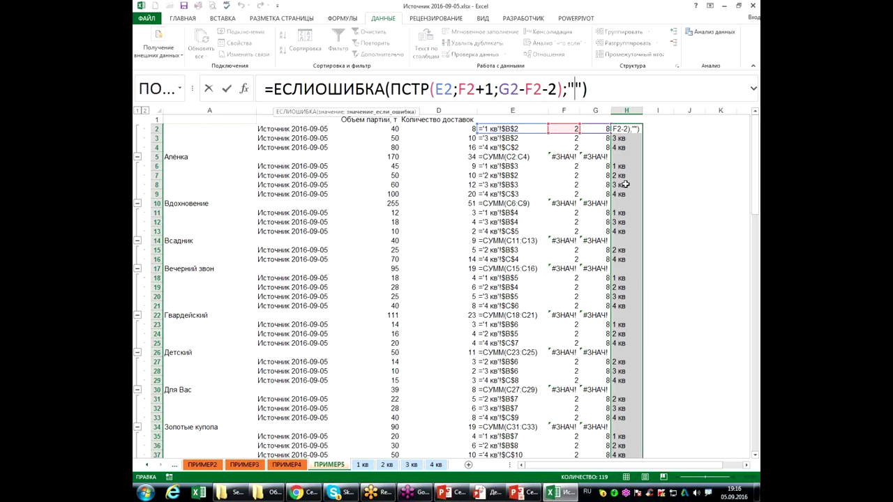
{"action": "type", "text": "Итого"}
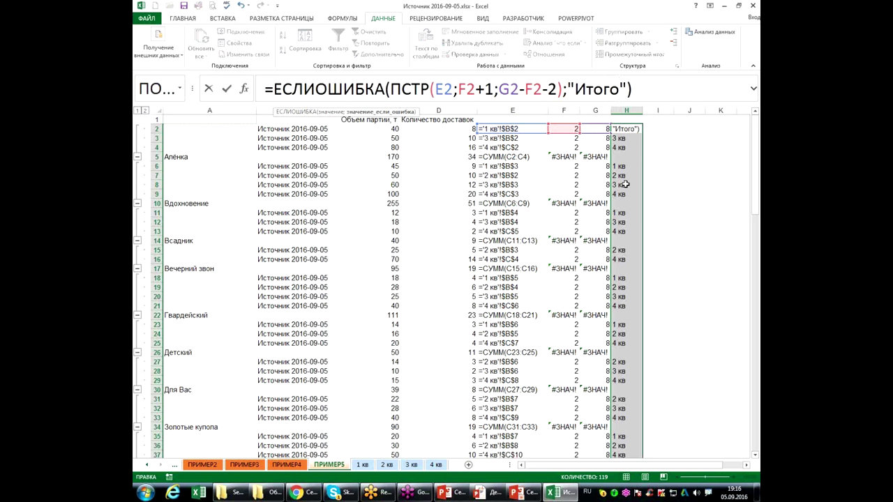
{"action": "key", "text": "ctrl+Return"}
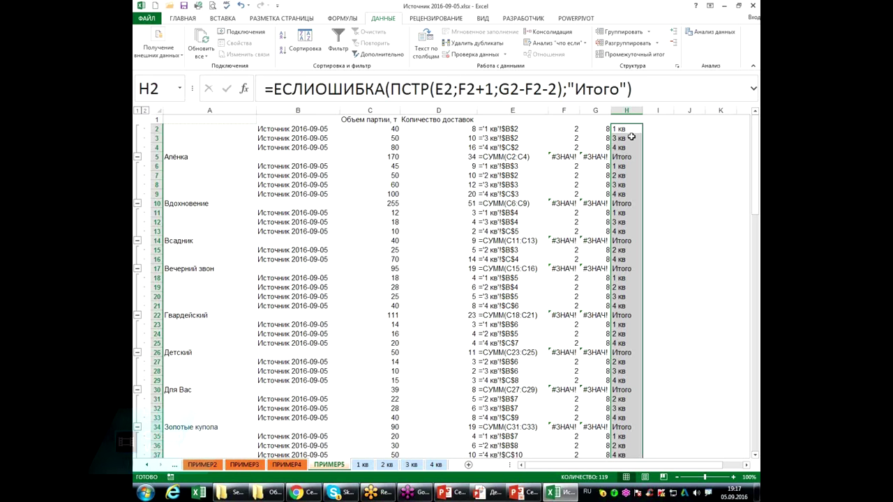
{"action": "left_click", "coordinate": [304, 113]}
- Delete column B's Источник 2016-09-05 labels and drag column H wider
{"action": "key", "text": "Delete"}
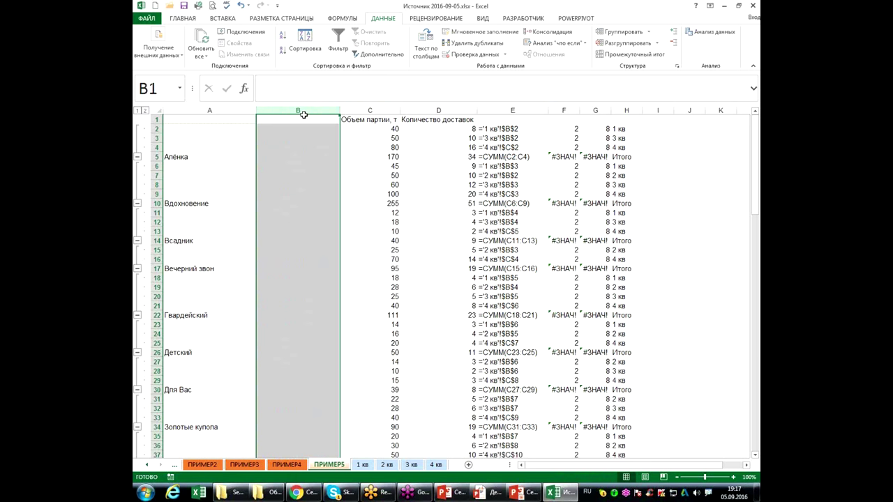
{"action": "key", "text": "Down"}
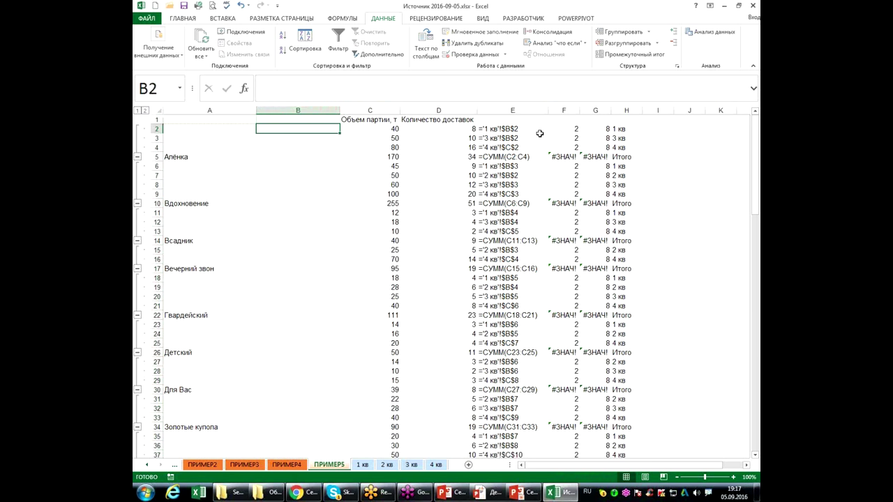
{"action": "left_click", "coordinate": [614, 111]}
{"action": "left_click_drag", "start_coordinate": [643, 111], "coordinate": [663, 112]}
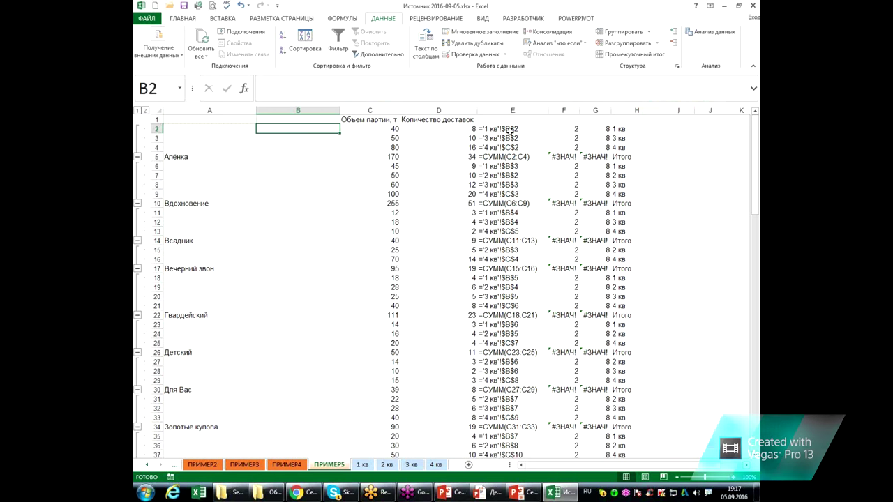
{"action": "left_click", "coordinate": [510, 131]}
{"action": "left_click", "coordinate": [576, 129]}
{"action": "left_click", "coordinate": [590, 130]}
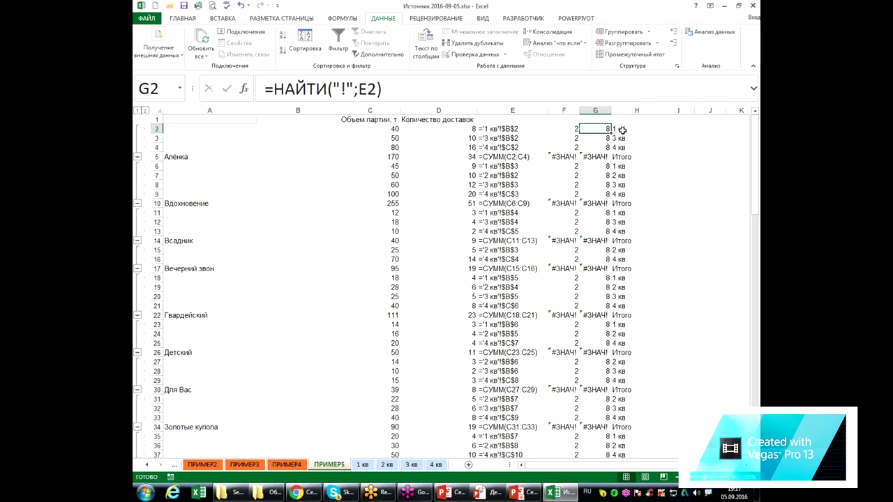
{"action": "left_click", "coordinate": [623, 131]}
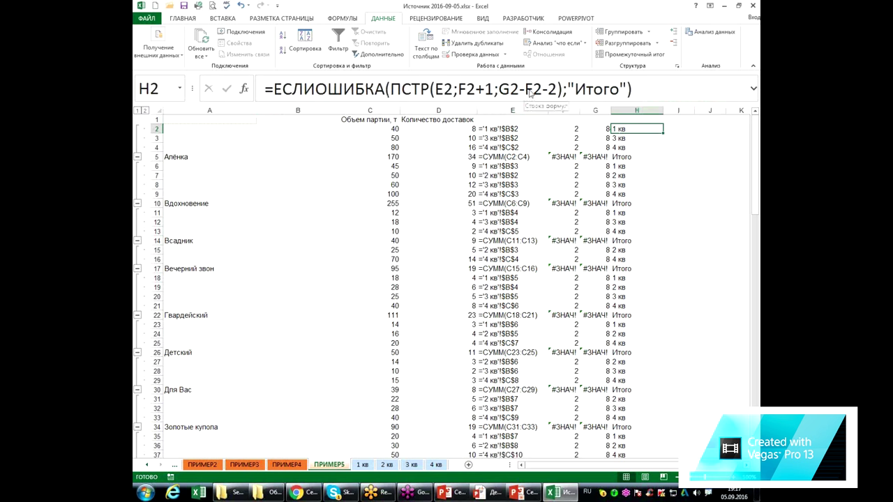
{"action": "left_click", "coordinate": [570, 130]}
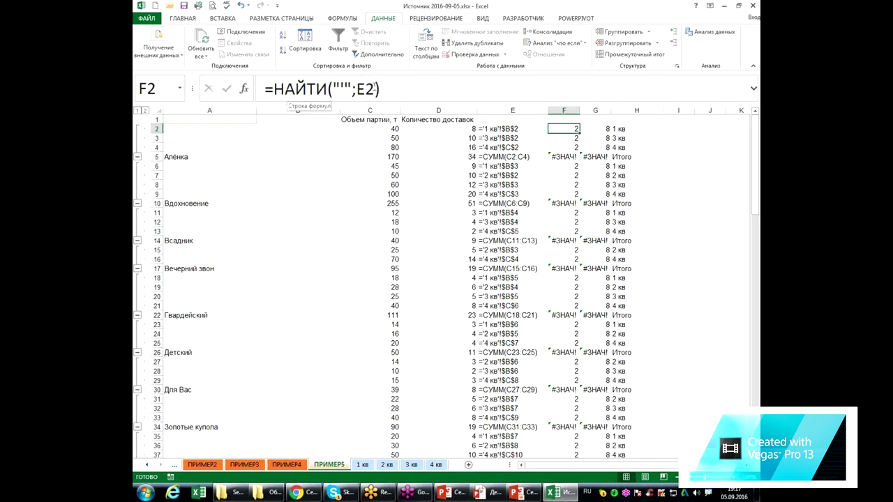
{"action": "left_click", "coordinate": [627, 129]}
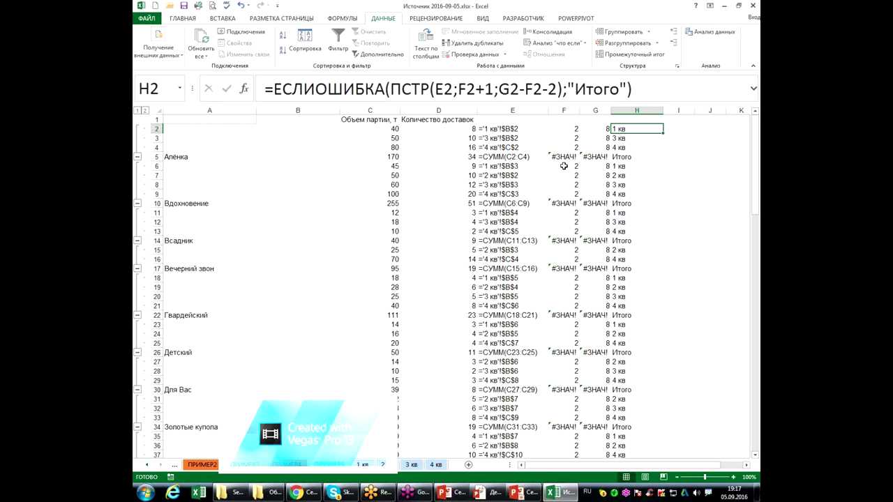
{"action": "left_click", "coordinate": [510, 132]}
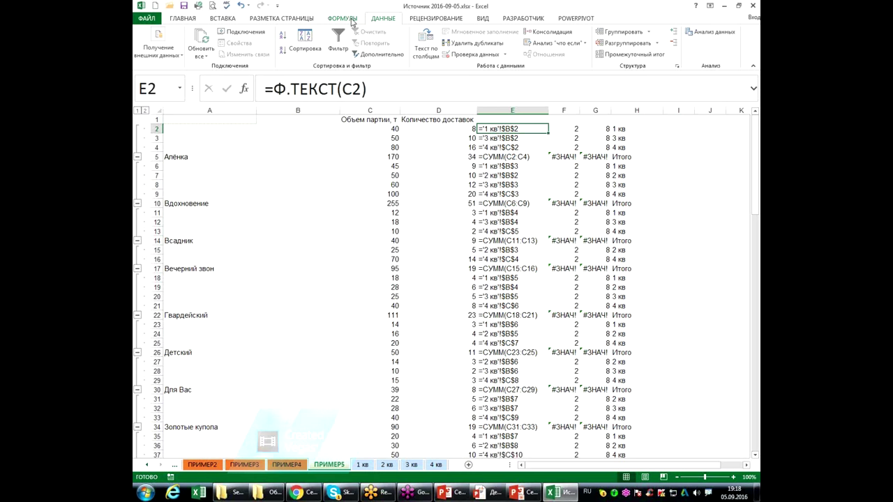
- Open Диспетчер имен from the ФОРМУЛЫ tab, showing no defined names yet
{"action": "left_click", "coordinate": [353, 23]}
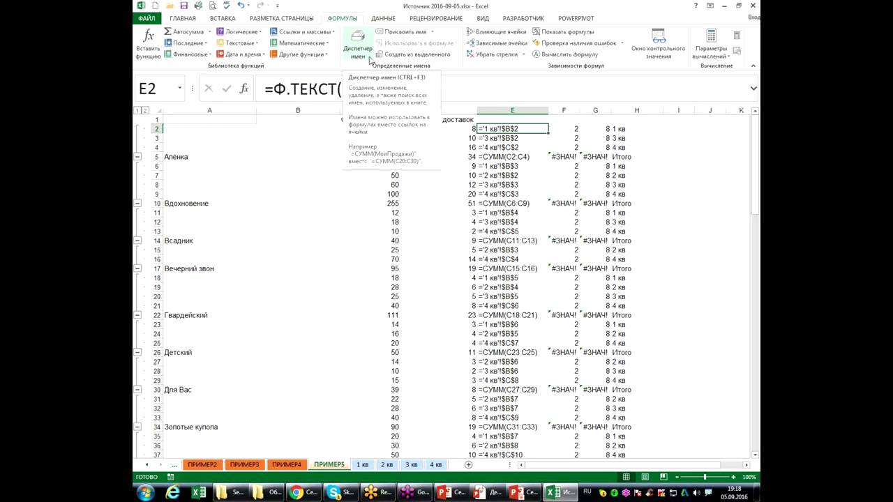
{"action": "left_click", "coordinate": [370, 60]}
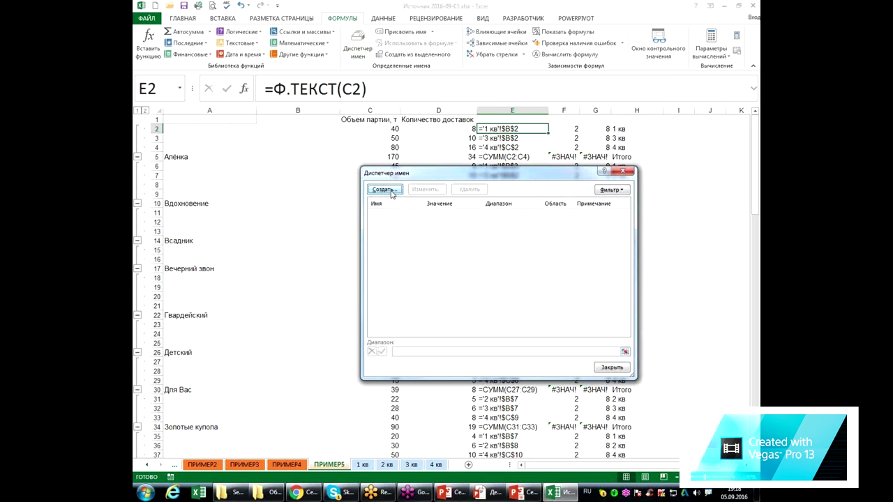
- Create a new workbook-scope name Лист and select its Диапазон reference for replacement
{"action": "left_click", "coordinate": [391, 193]}
{"action": "left_click_drag", "start_coordinate": [458, 223], "coordinate": [321, 197]}
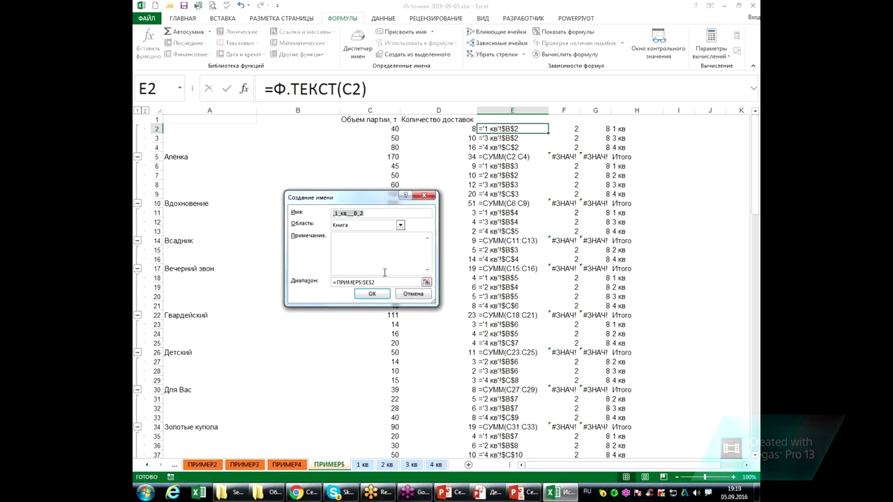
{"action": "type", "text": "Лист"}
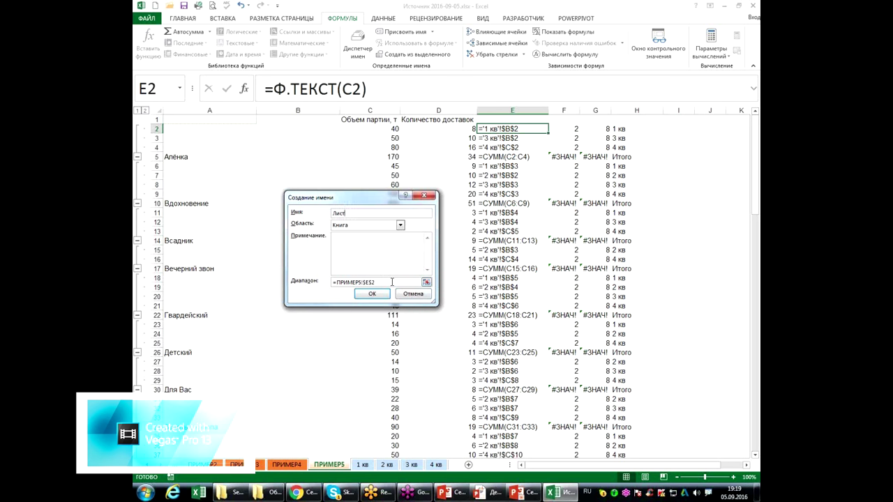
{"action": "left_click", "coordinate": [347, 281]}
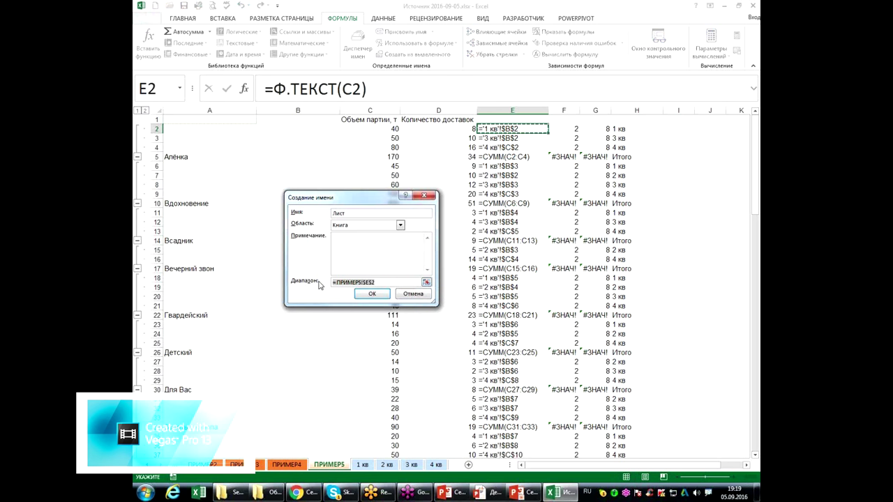
{"action": "type", "text": "="}
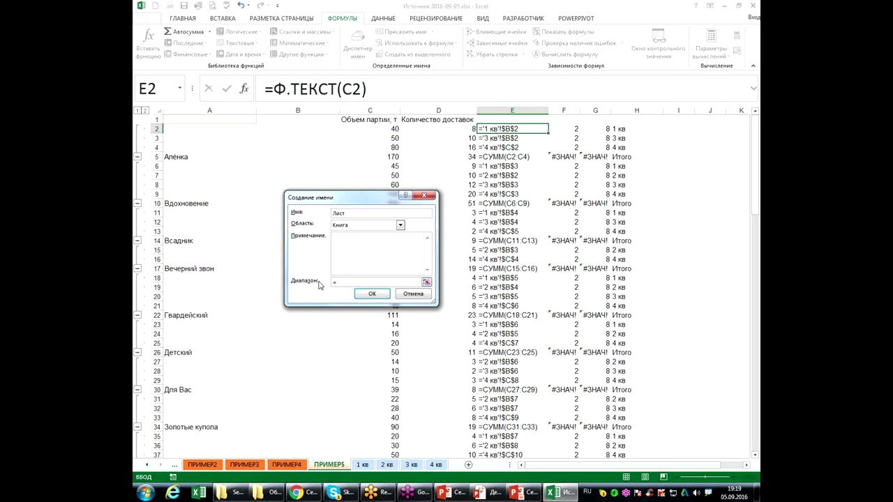
{"action": "key", "text": "Caps_Lock"}
{"action": "type", "text": "Ф"}
{"action": "type", "text": ".ТЕК"}
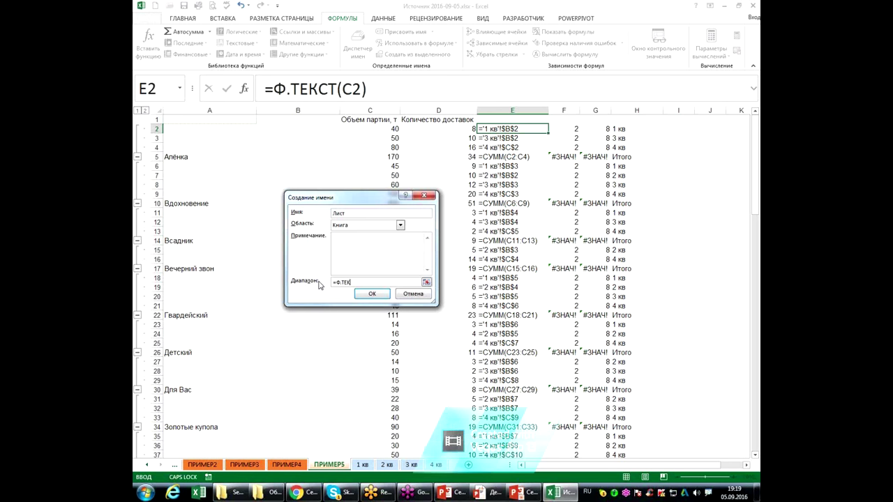
{"action": "type", "text": "СТ("}
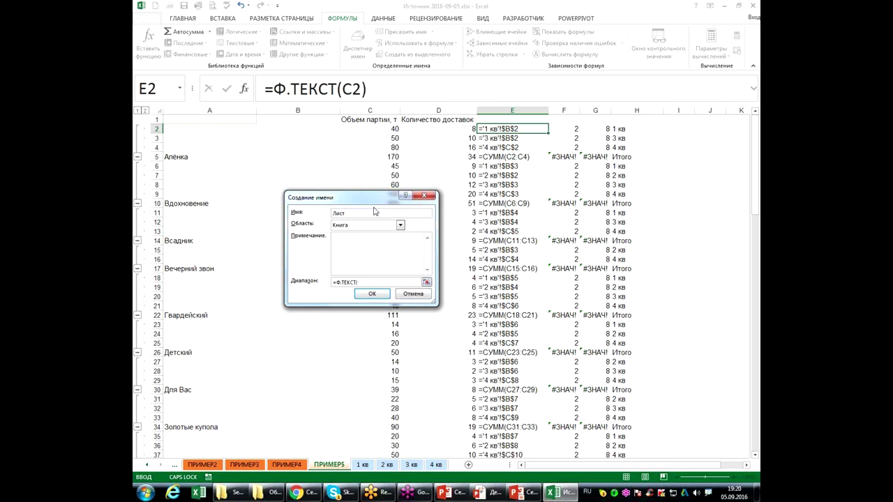
{"action": "left_click", "coordinate": [385, 129]}
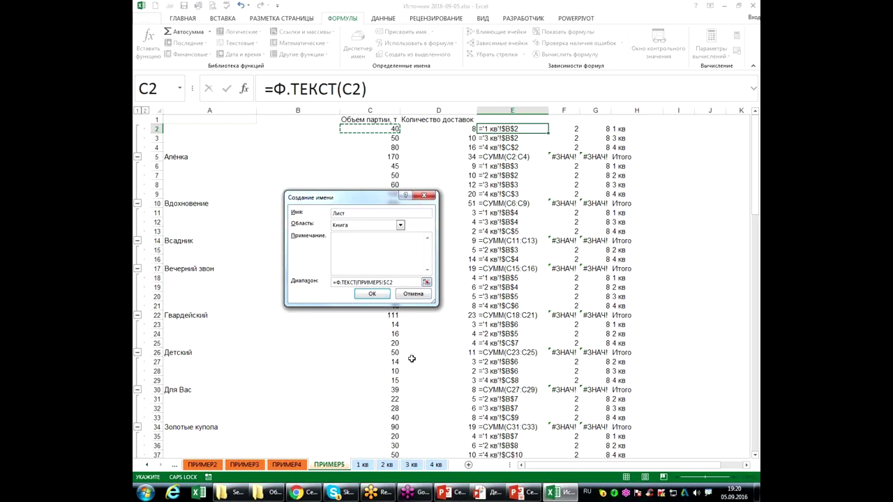
{"action": "type", "text": ")"}
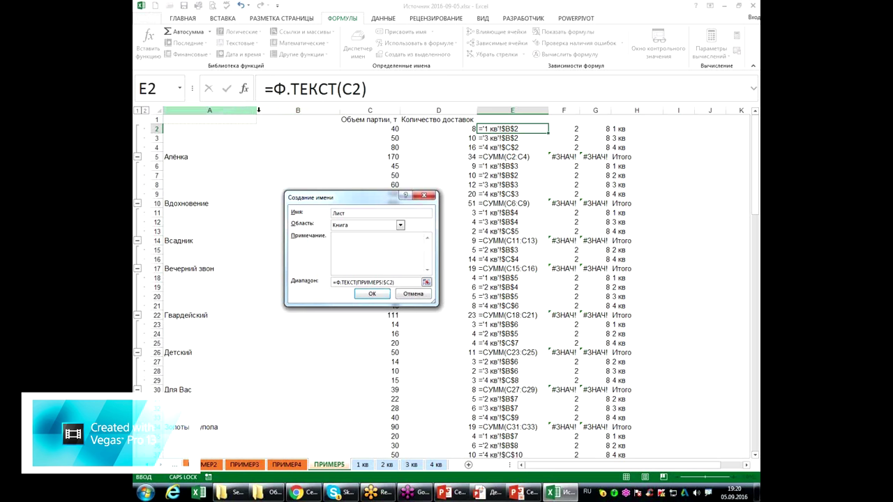
{"action": "left_click", "coordinate": [380, 297]}
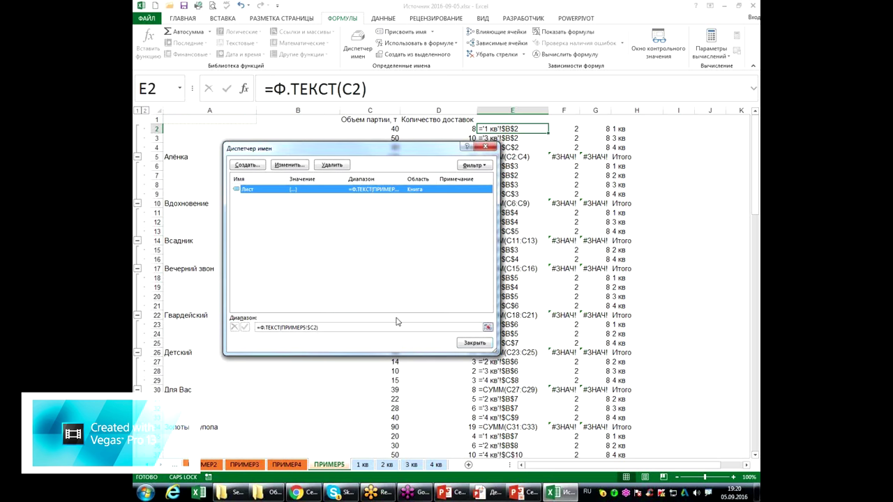
{"action": "left_click", "coordinate": [472, 343]}
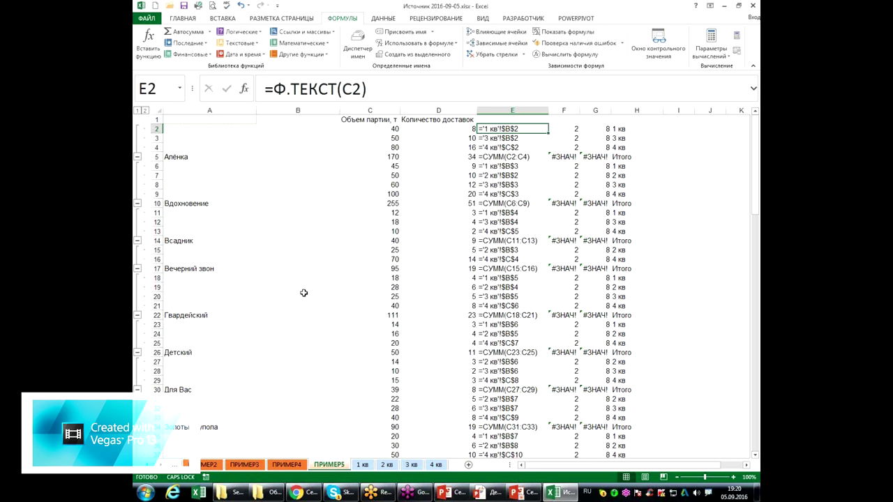
{"action": "left_click", "coordinate": [299, 131]}
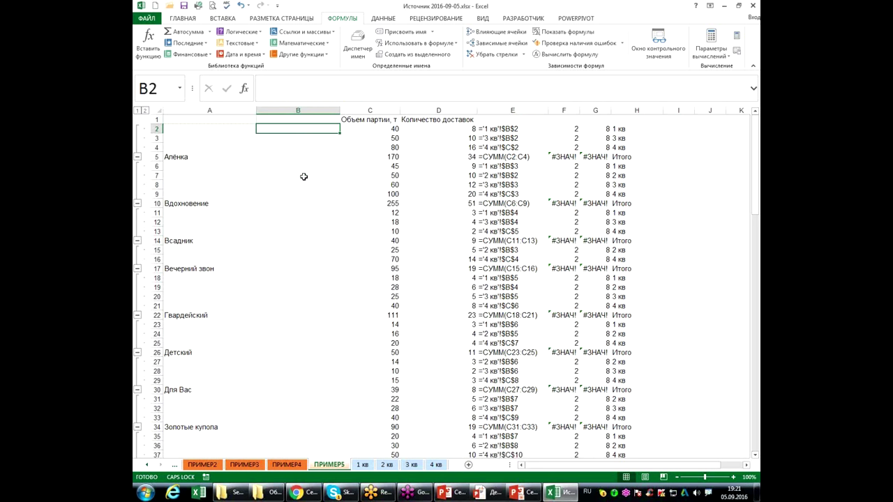
{"action": "left_click", "coordinate": [629, 131]}
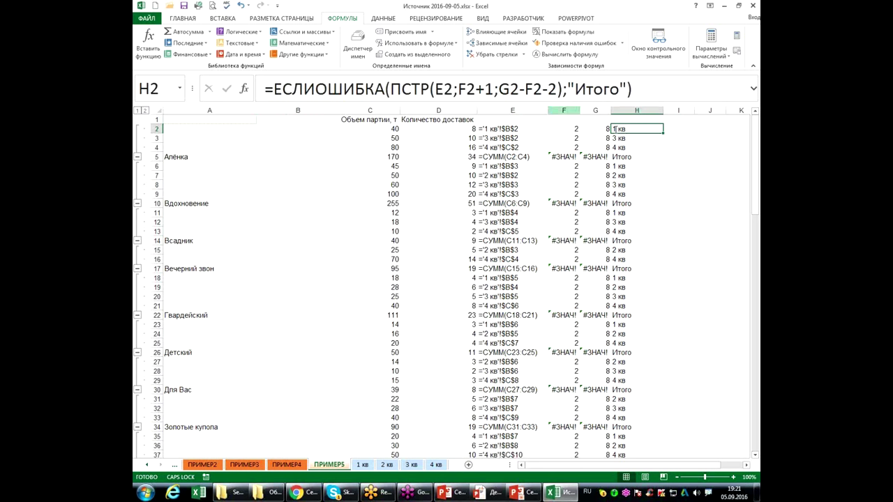
{"action": "left_click", "coordinate": [317, 134]}
{"action": "left_click", "coordinate": [318, 129]}
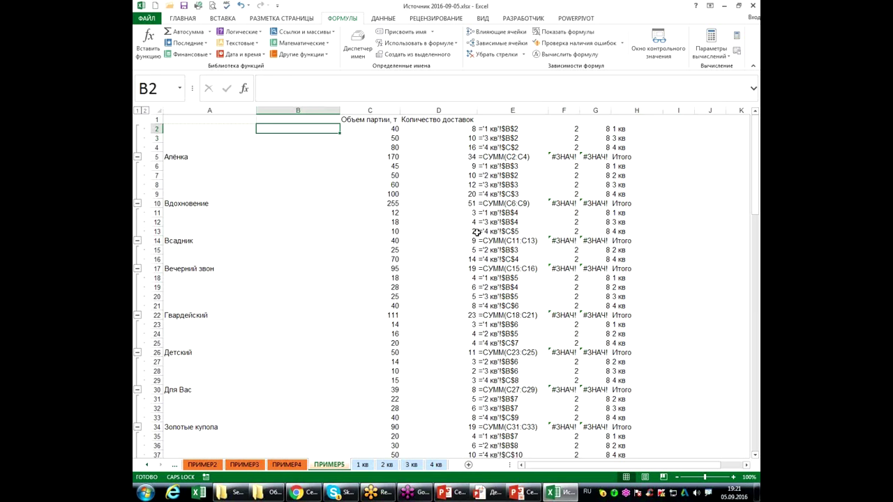
- Start =ПСТР(Лист in B2, inserting the defined name Лист via F3 Paste Name
{"action": "type", "text": "="}
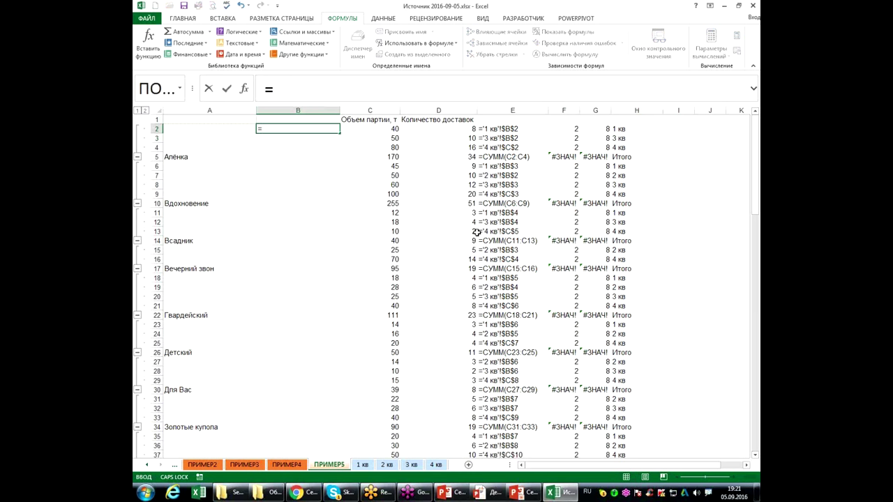
{"action": "type", "text": "ПСТ"}
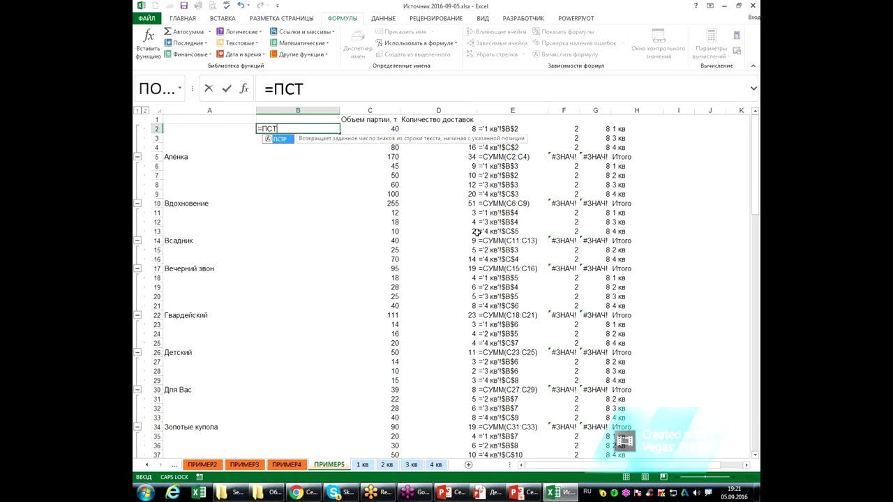
{"action": "key", "text": "Tab"}
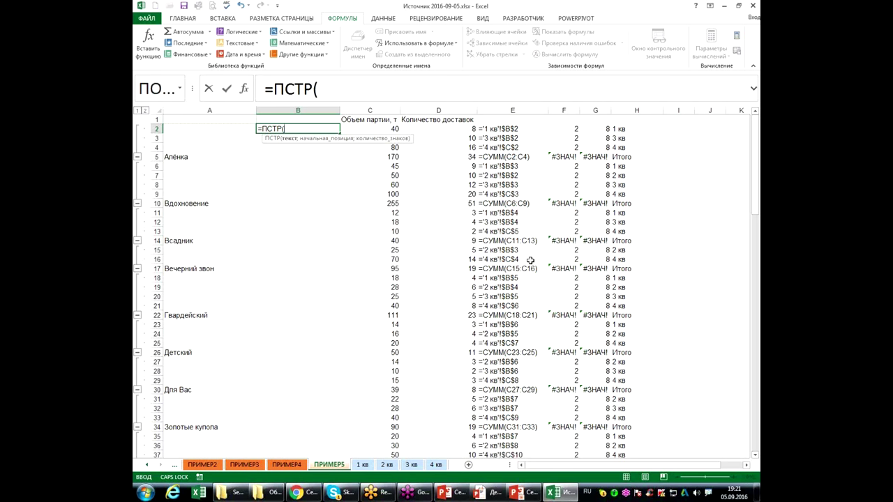
{"action": "key", "text": "F3"}
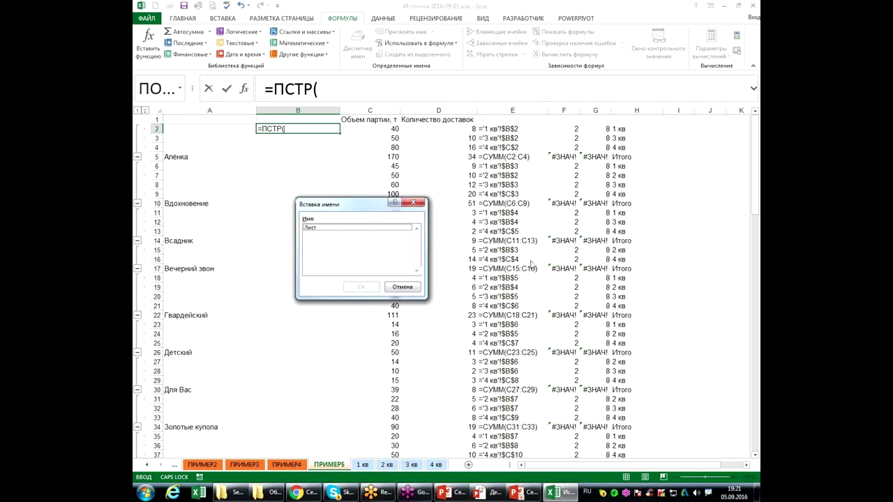
{"action": "left_click", "coordinate": [326, 233]}
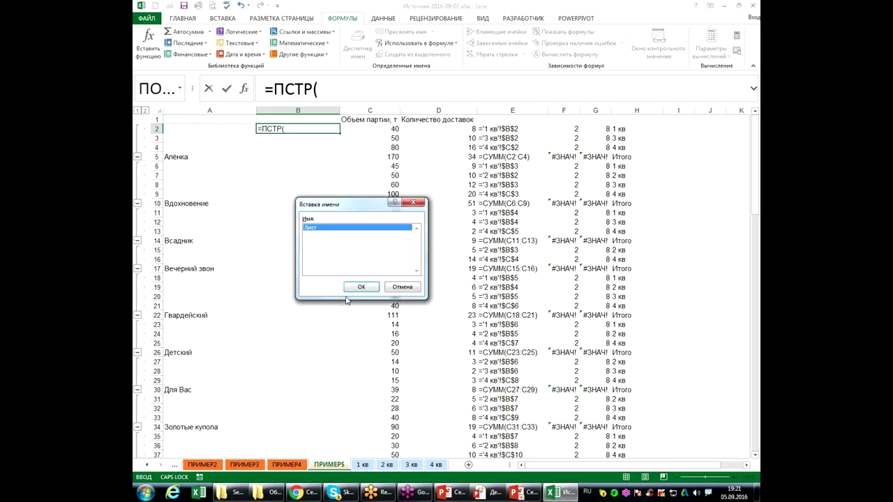
{"action": "left_click", "coordinate": [358, 286]}
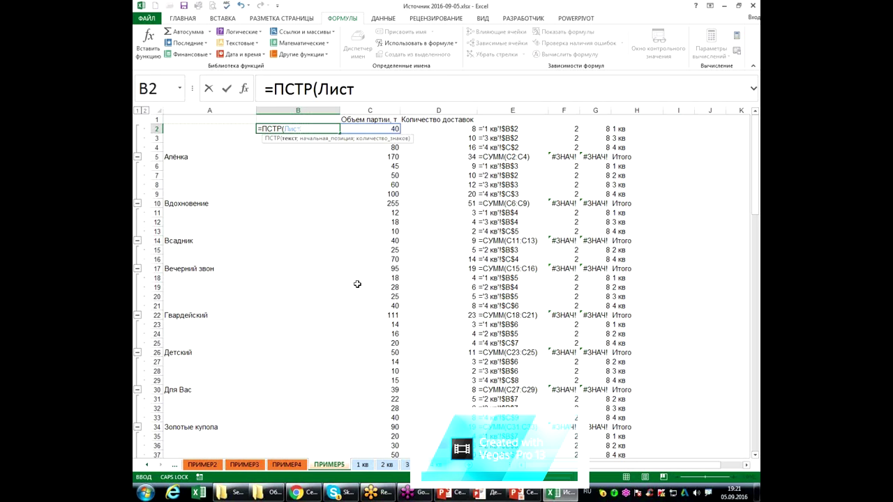
- Add НАЙТИ("'"; to B2's formula to search for the apostrophe
{"action": "type", "text": ";"}
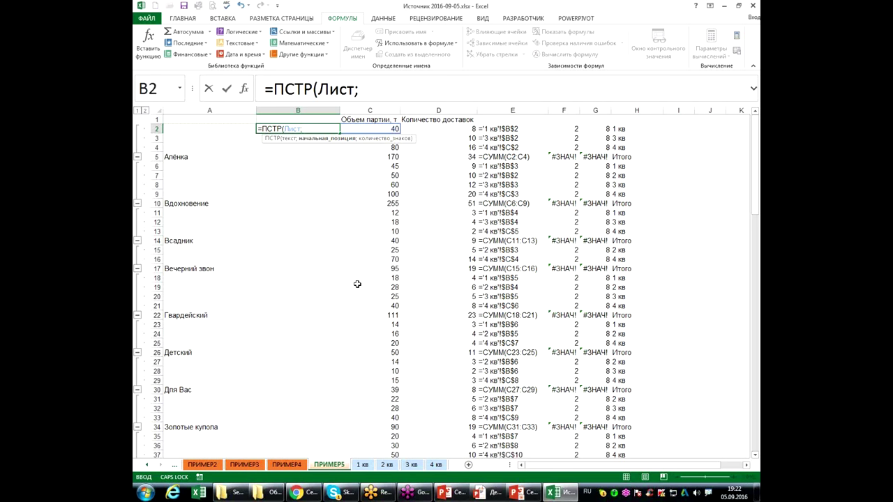
{"action": "type", "text": "НА"}
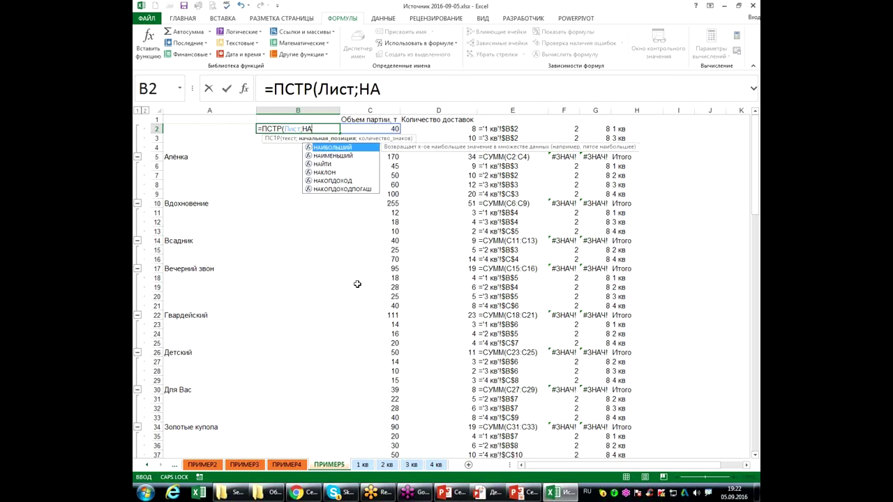
{"action": "key", "text": "Down"}
{"action": "key", "text": "Down"}
{"action": "key", "text": "Tab"}
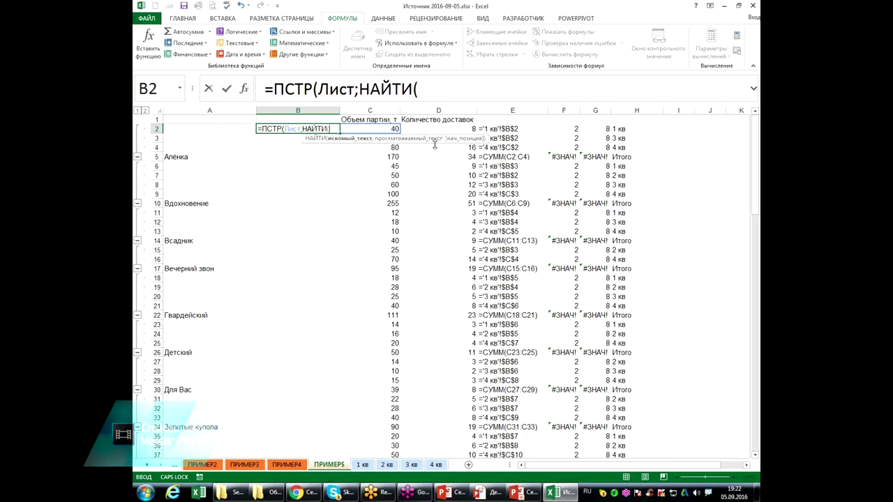
{"action": "left_click", "coordinate": [439, 91]}
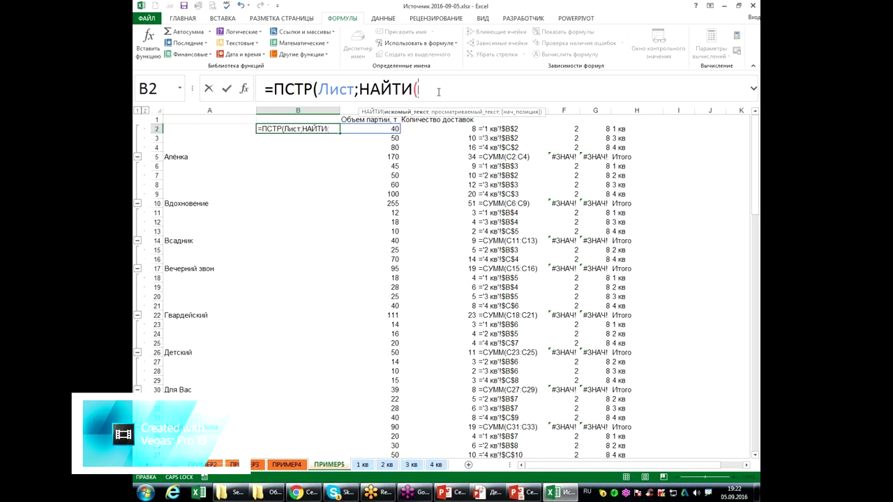
{"action": "type", "text": "\""}
{"action": "key", "text": "alt+shift"}
{"action": "type", "text": "'"}
{"action": "type", "text": "\""}
{"action": "type", "text": ";"}
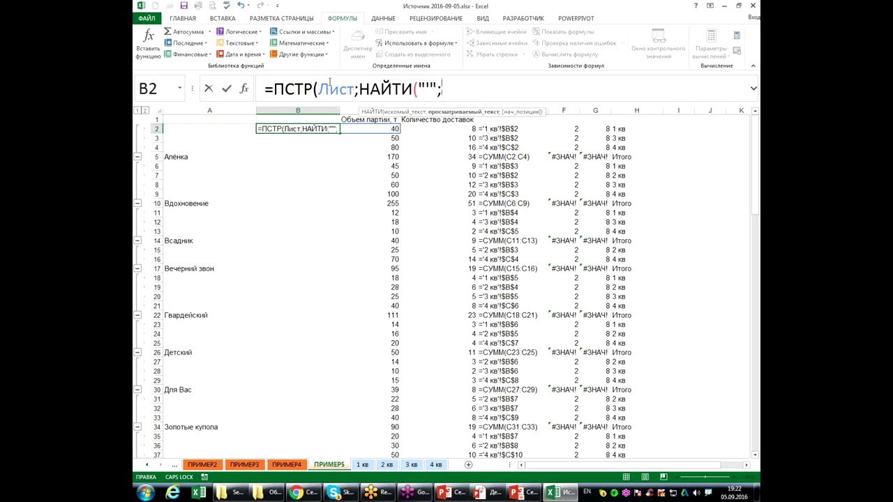
- Insert Лист and add )+1; so B2 reads =ПСТР(Лист;НАЙТИ("'";Лист)+1;
{"action": "type", "text": "kbc"}
{"action": "key", "text": "BackSpace"}
{"action": "key", "text": "BackSpace"}
{"action": "key", "text": "BackSpace"}
{"action": "key", "text": "F3"}
{"action": "key", "text": "Return"}
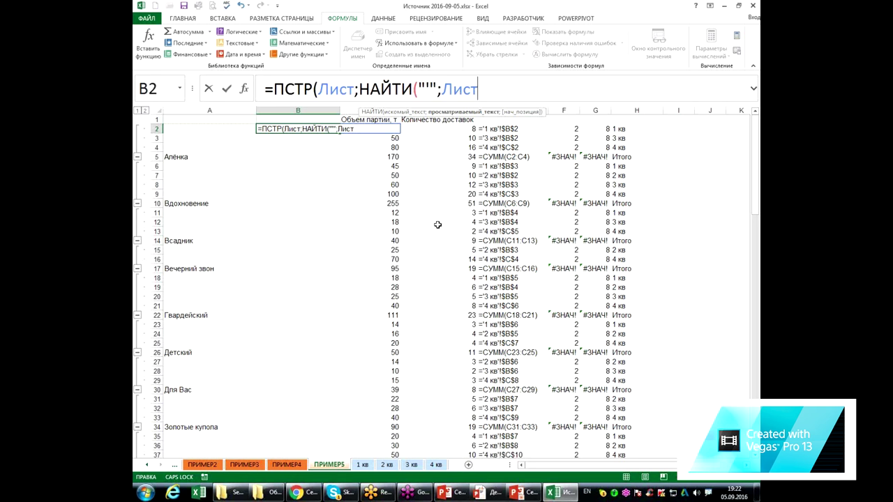
{"action": "type", "text": ")"}
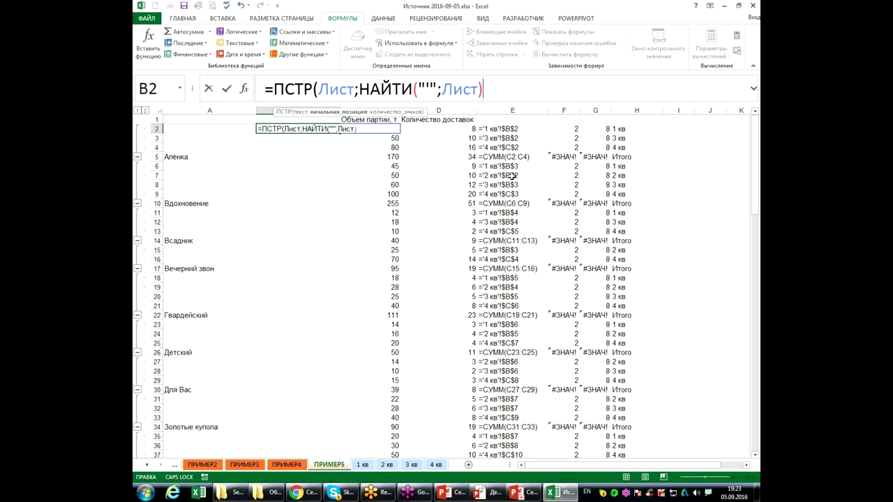
{"action": "type", "text": "+1"}
{"action": "type", "text": ";"}
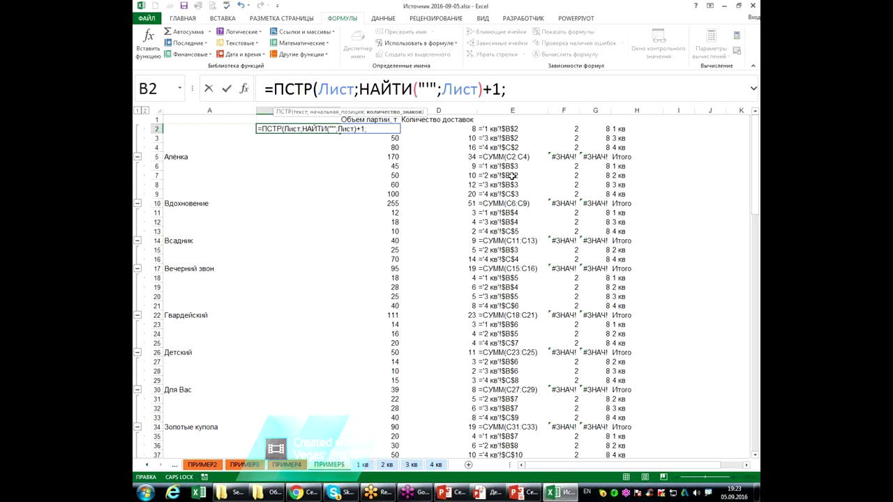
{"action": "type", "text": "YF"}
{"action": "key", "text": "BackSpace"}
{"action": "key", "text": "BackSpace"}
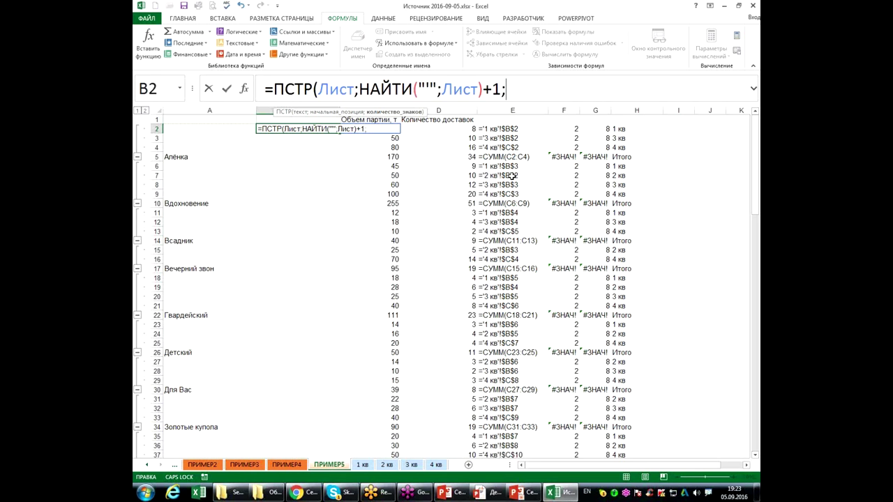
{"action": "key", "text": "alt+shift"}
- Begin the length argument with НАЙТИ("!";Лист)- using the function and name suggestions
{"action": "type", "text": "НА"}
{"action": "key", "text": "Down"}
{"action": "key", "text": "Down"}
{"action": "key", "text": "Tab"}
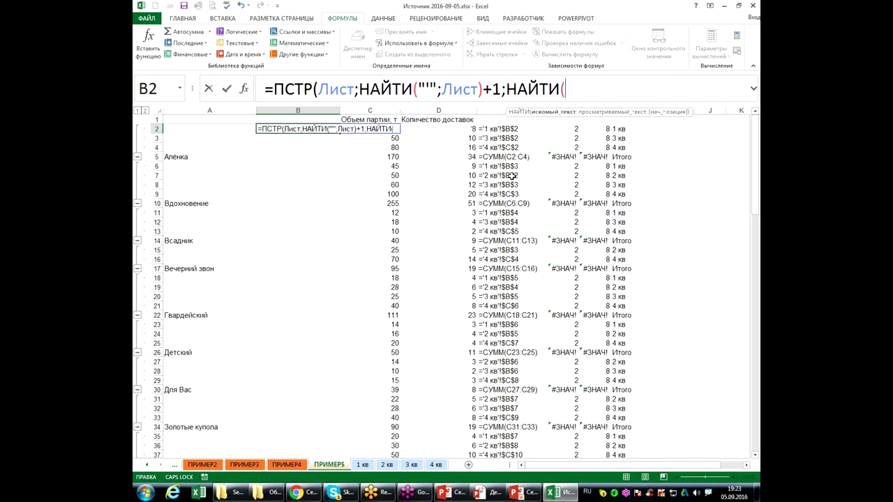
{"action": "type", "text": "\"!\""}
{"action": "type", "text": ";"}
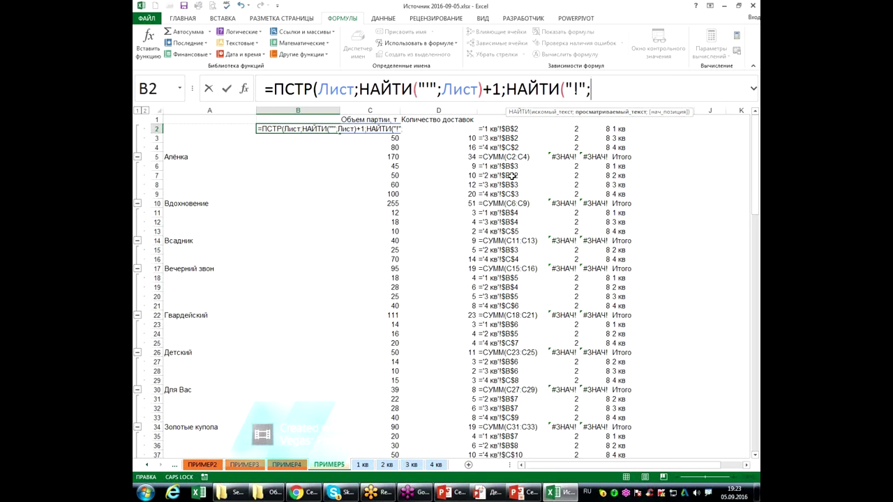
{"action": "type", "text": "лис"}
{"action": "key", "text": "BackSpace"}
{"action": "key", "text": "BackSpace"}
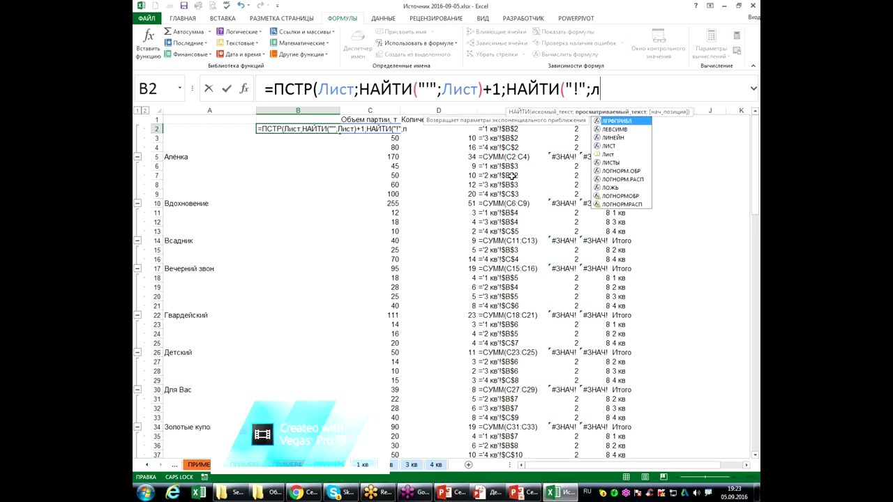
{"action": "key", "text": "Down"}
{"action": "key", "text": "Down"}
{"action": "key", "text": "Down"}
{"action": "key", "text": "Down"}
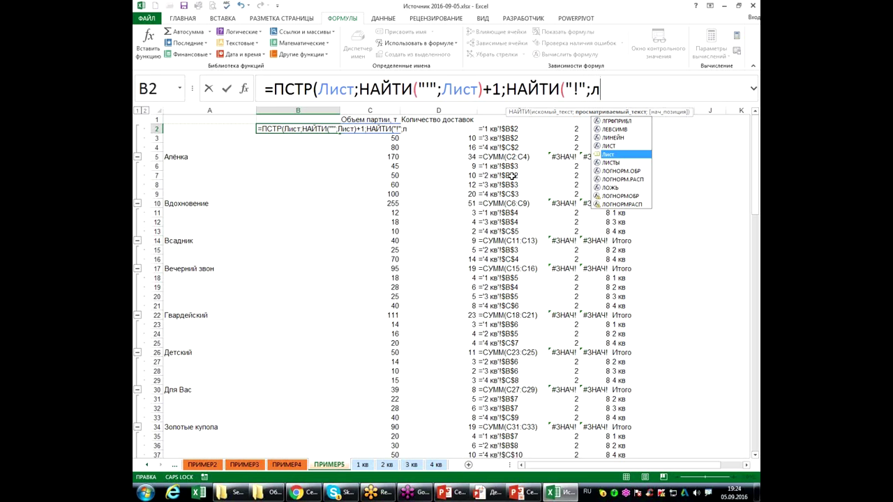
{"action": "key", "text": "Tab"}
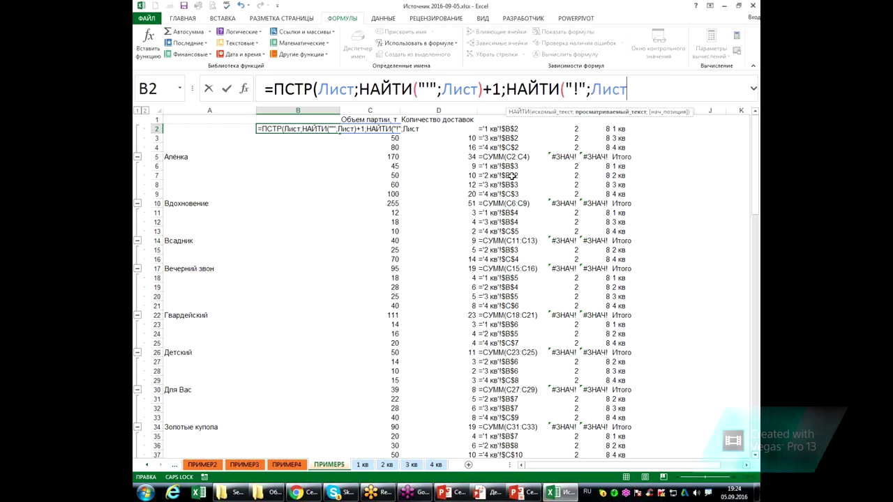
{"action": "type", "text": ")"}
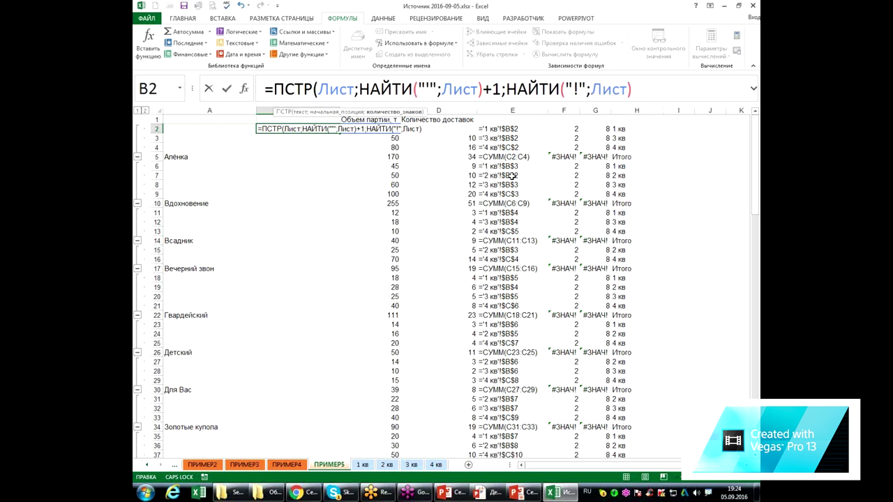
{"action": "type", "text": "-"}
- Paste НАЙТИ("'";Лист) after the minus, then break the formula onto a second line after +1;
{"action": "left_click_drag", "start_coordinate": [359, 89], "coordinate": [483, 91]}
{"action": "key", "text": "ctrl+c"}
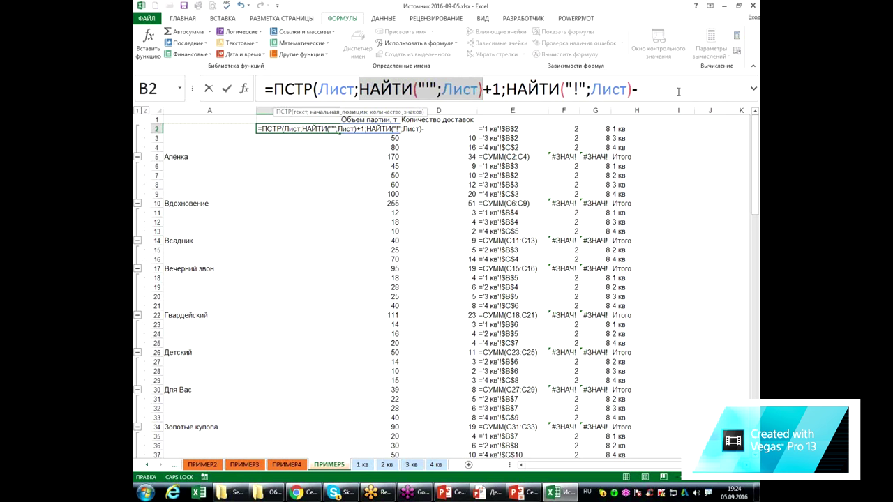
{"action": "left_click", "coordinate": [667, 90]}
{"action": "key", "text": "ctrl+v"}
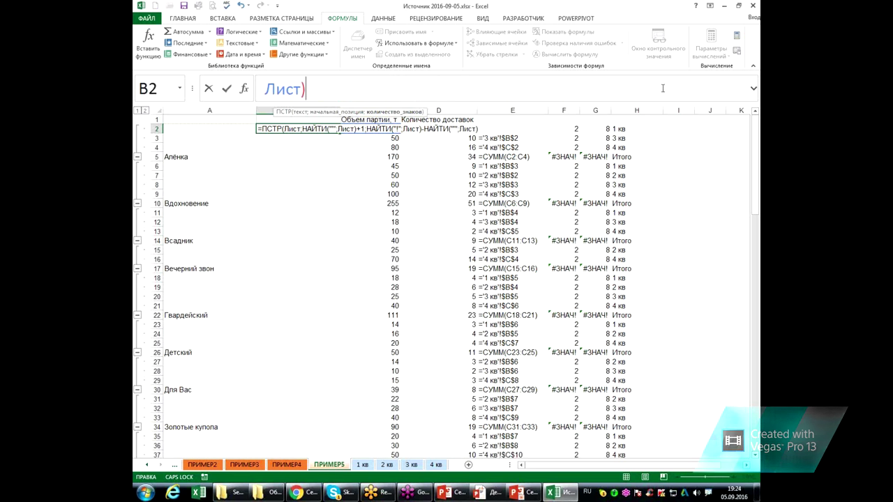
{"action": "key", "text": "ctrl+shift+u"}
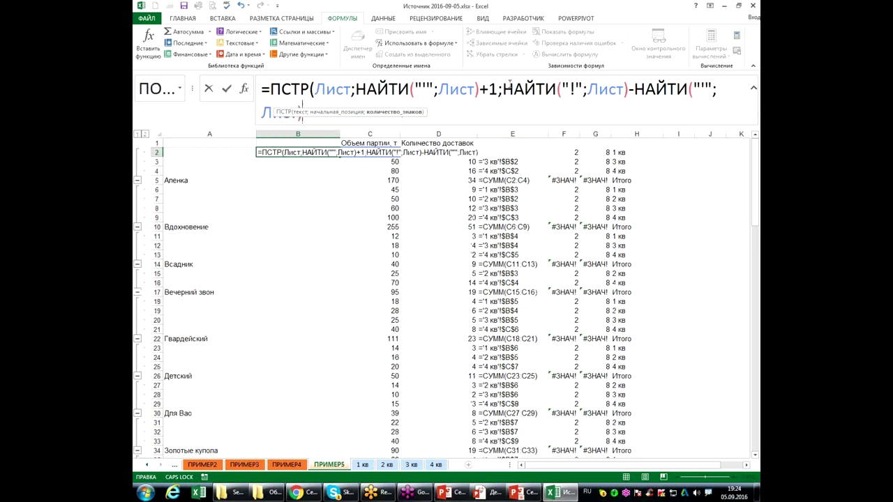
{"action": "left_click", "coordinate": [504, 85]}
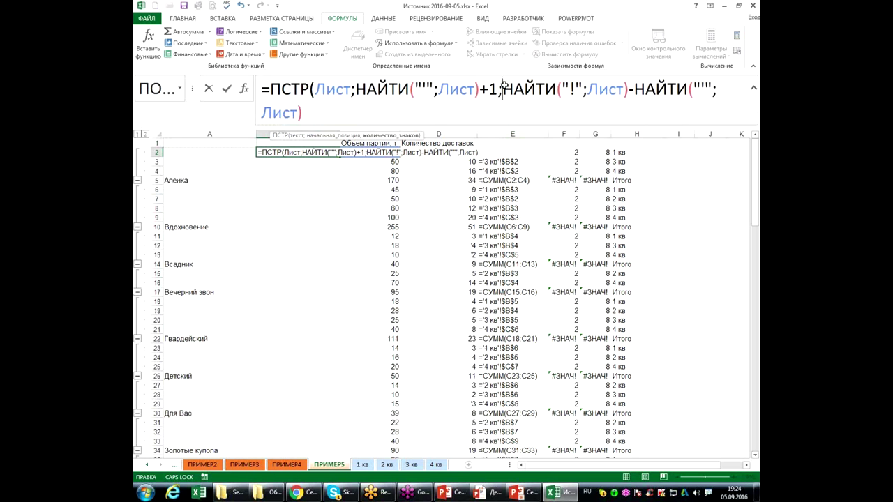
{"action": "key", "text": "alt+Return"}
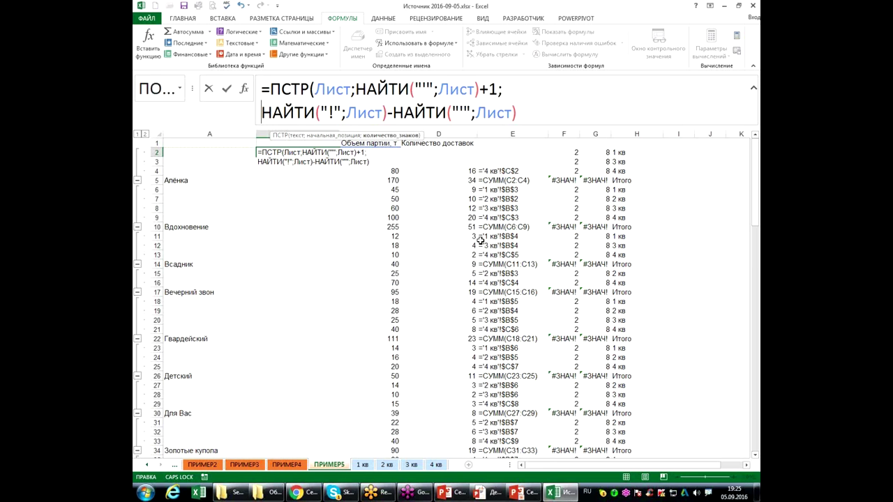
- Finish B2's ПСТР/НАЙТИ formula by adding -2) so it returns 1 кв
{"action": "left_click", "coordinate": [535, 116]}
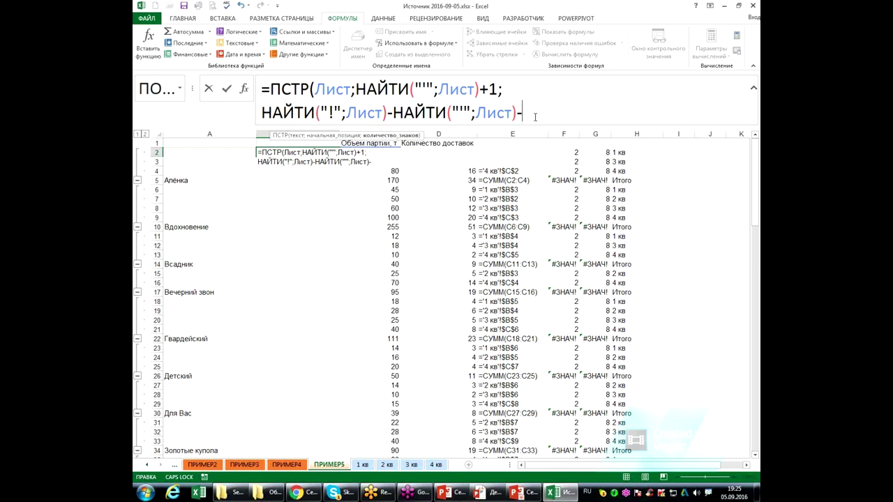
{"action": "type", "text": "-2"}
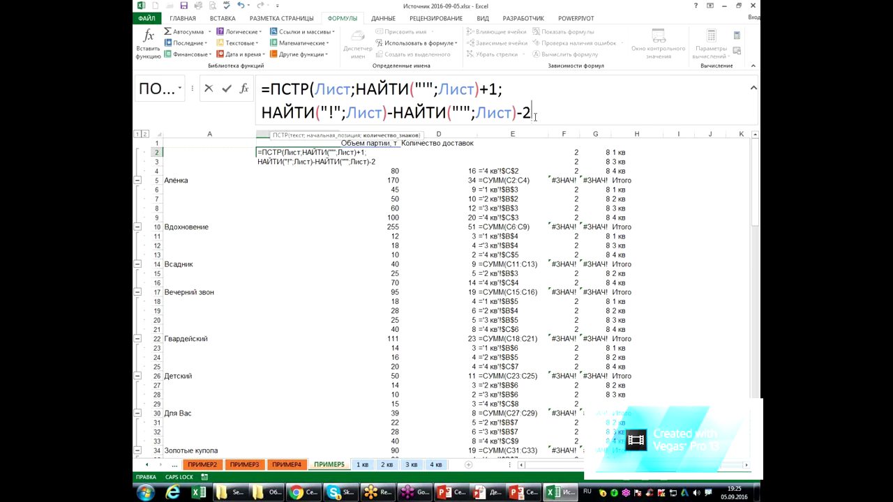
{"action": "type", "text": ")"}
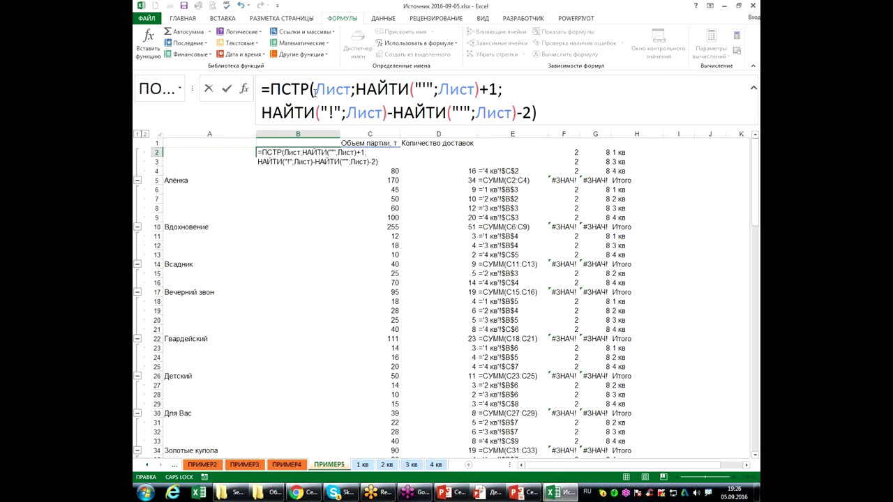
{"action": "key", "text": "Return"}
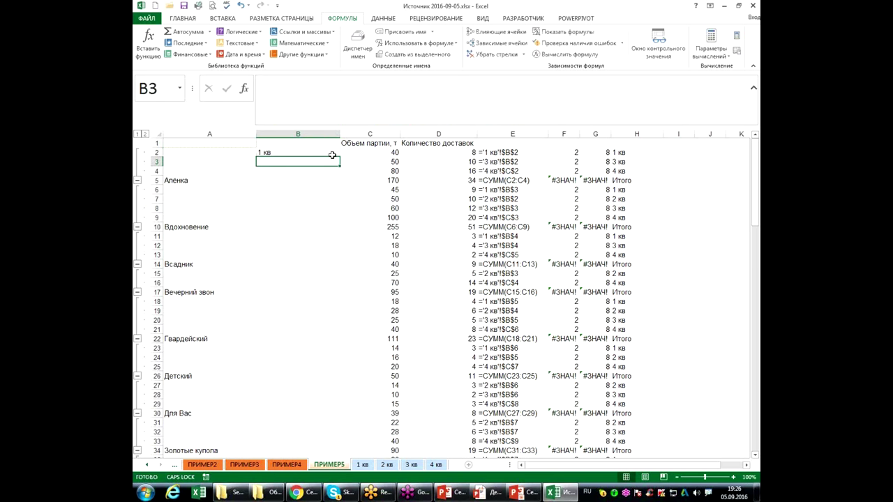
- Fill B2's formula down column B, wrapped in ЕСЛИОШИБКА(...;"Итого") for every row
{"action": "left_click", "coordinate": [332, 154]}
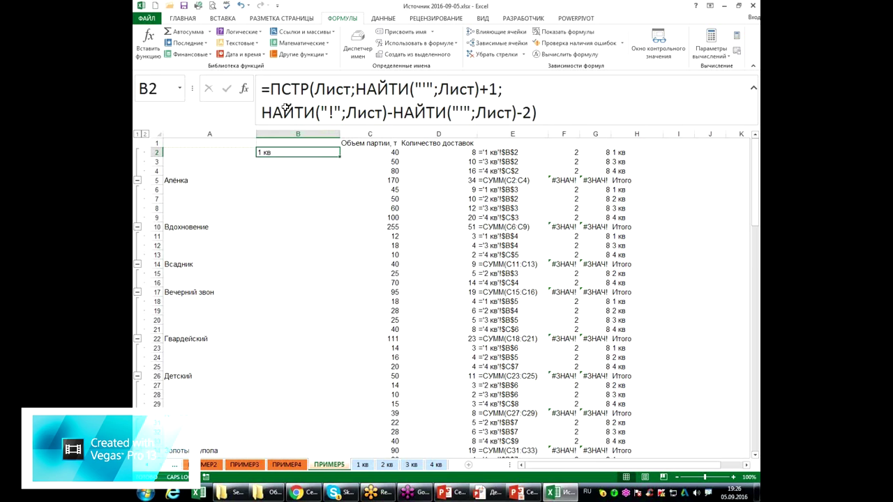
{"action": "double_click", "coordinate": [339, 155]}
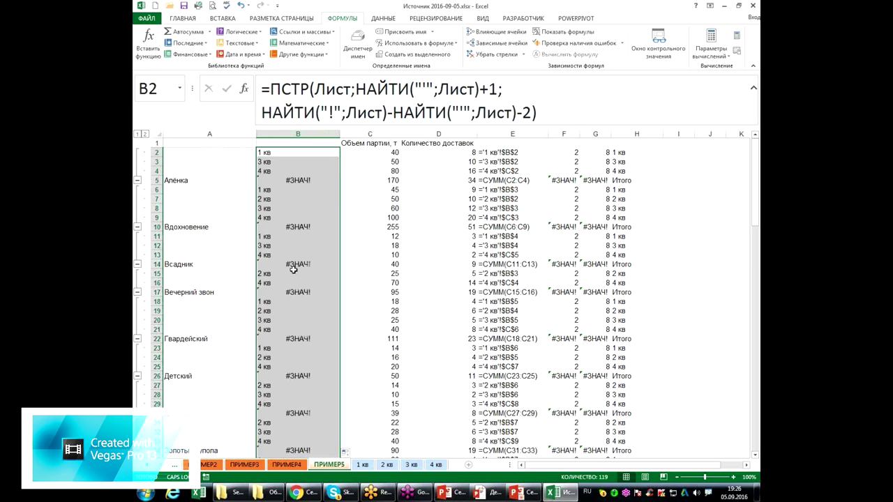
{"action": "left_click", "coordinate": [272, 87]}
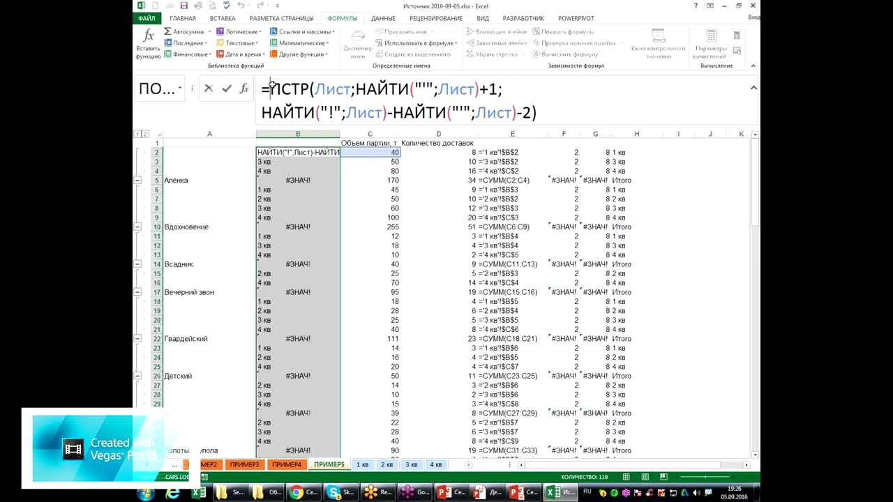
{"action": "type", "text": "ЕСЛ"}
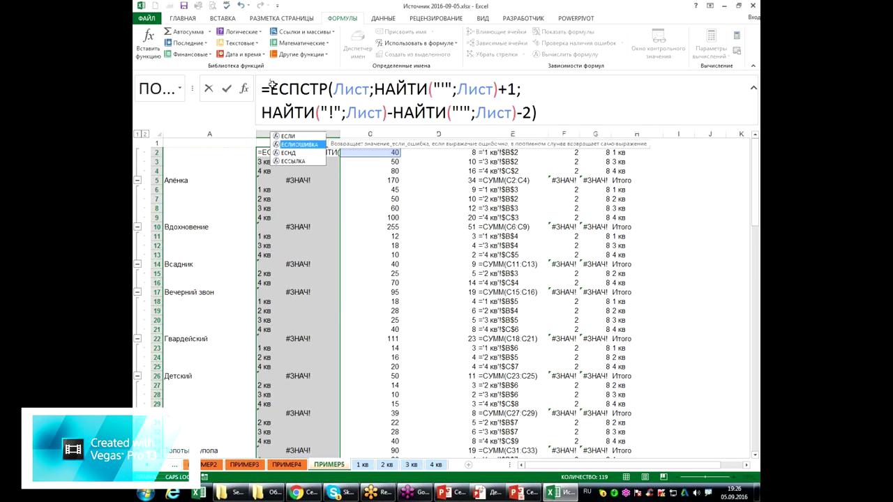
{"action": "type", "text": "ИОШИБКА("}
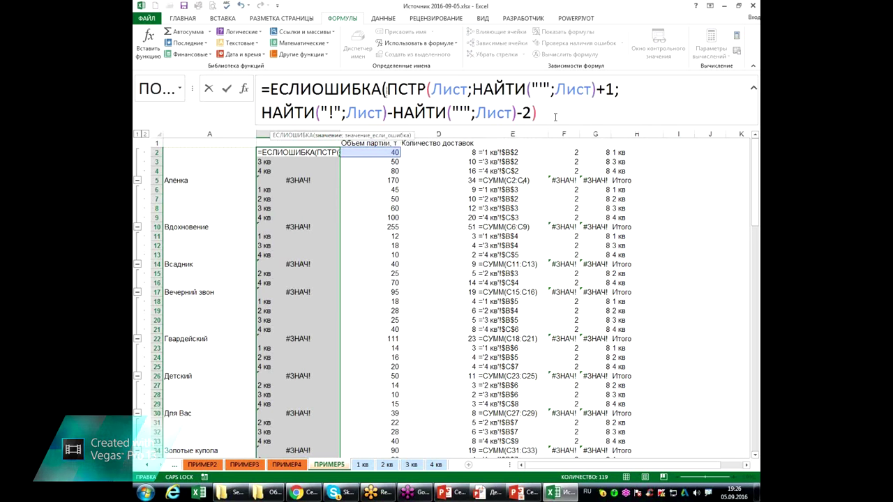
{"action": "left_click", "coordinate": [551, 119]}
{"action": "type", "text": ";"}
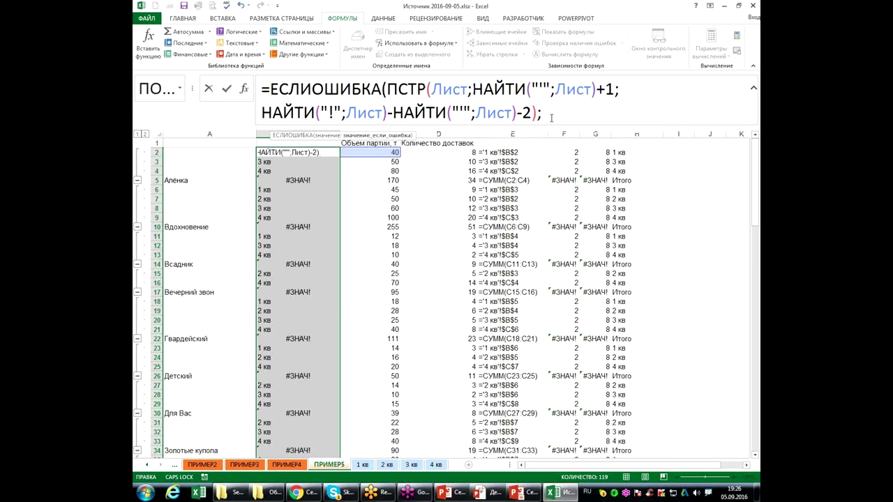
{"action": "type", "text": "\""}
{"action": "type", "text": "ИТОГО"}
{"action": "key", "text": "BackSpace"}
{"action": "key", "text": "BackSpace"}
{"action": "key", "text": "BackSpace"}
{"action": "key", "text": "BackSpace"}
{"action": "key", "text": "BackSpace"}
{"action": "key", "text": "Caps_Lock"}
{"action": "type", "text": "Итого\")"}
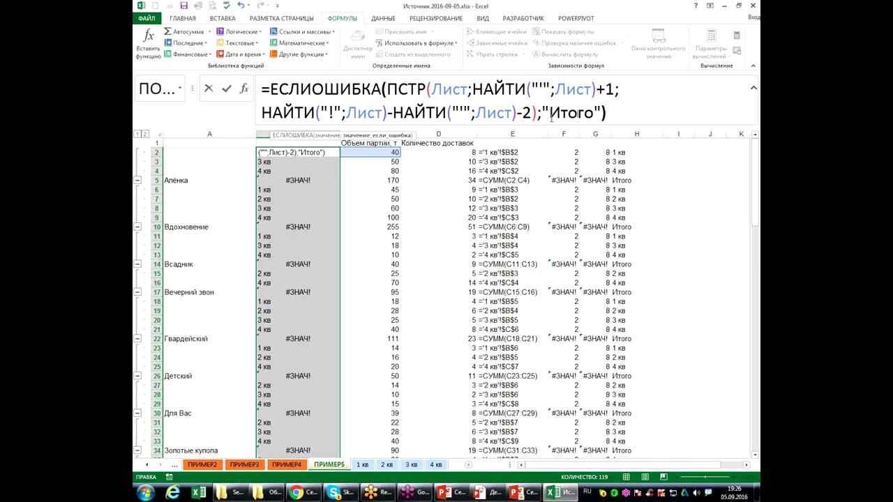
{"action": "key", "text": "ctrl+Return"}
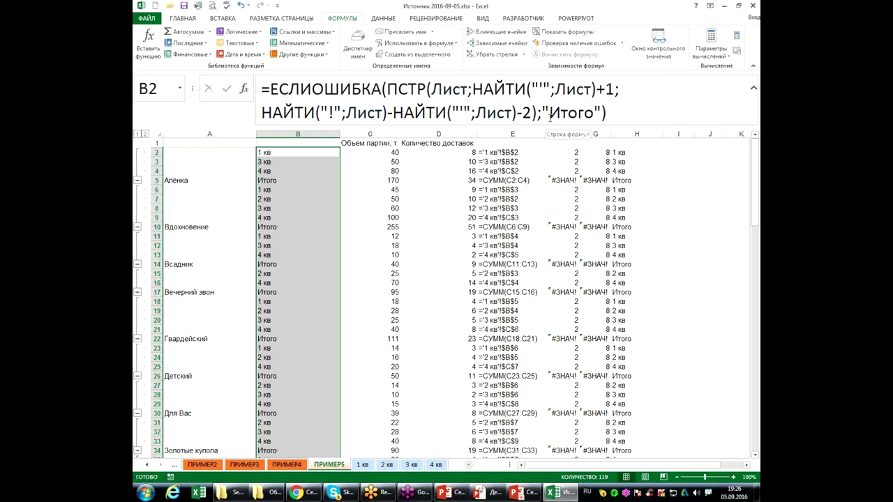
- Check the quarter labels in B2 to B4 and select helper columns E to H
{"action": "left_click", "coordinate": [275, 155]}
{"action": "left_click", "coordinate": [279, 163]}
{"action": "left_click", "coordinate": [279, 173]}
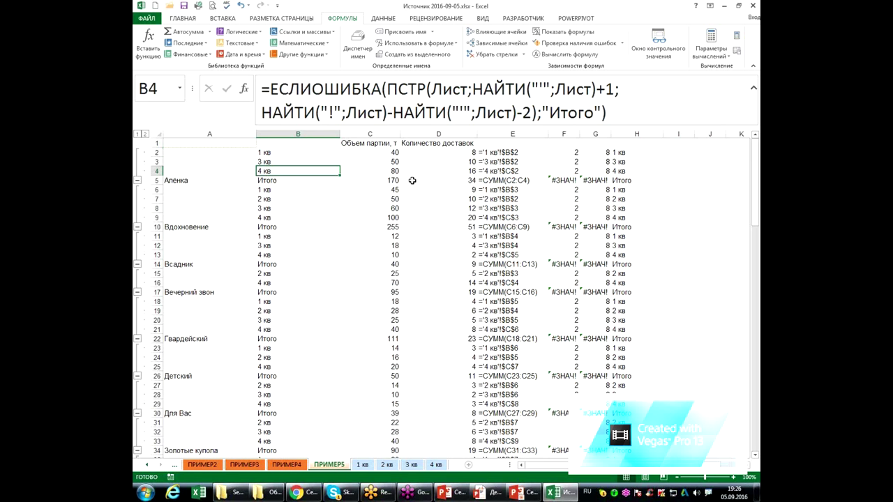
{"action": "left_click_drag", "start_coordinate": [509, 133], "coordinate": [636, 133]}
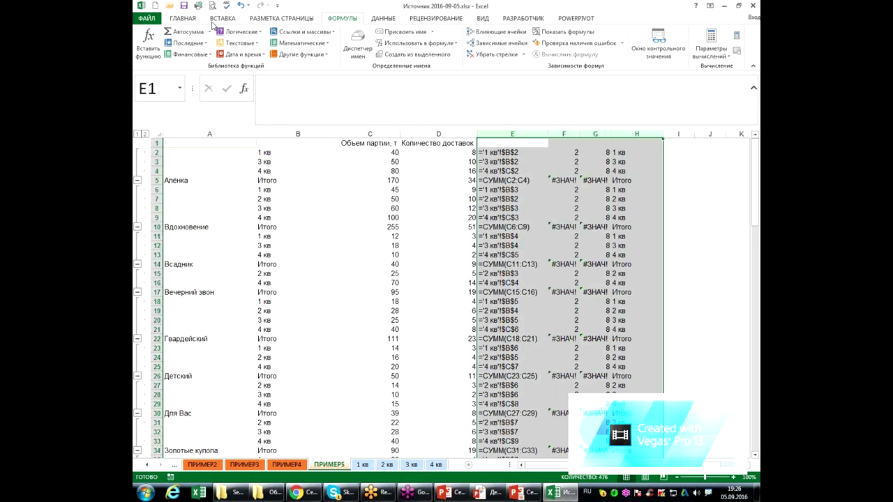
- Colour the text of helper columns E to H white
{"action": "left_click", "coordinate": [183, 18]}
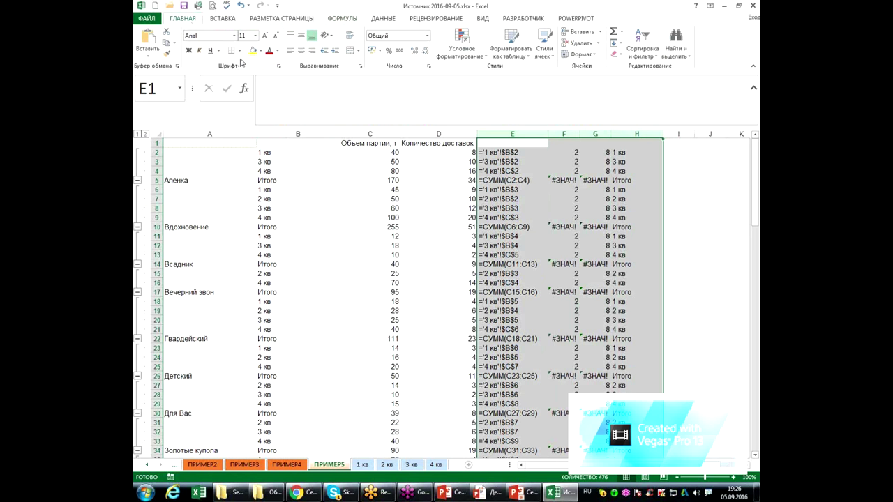
{"action": "left_click", "coordinate": [277, 53]}
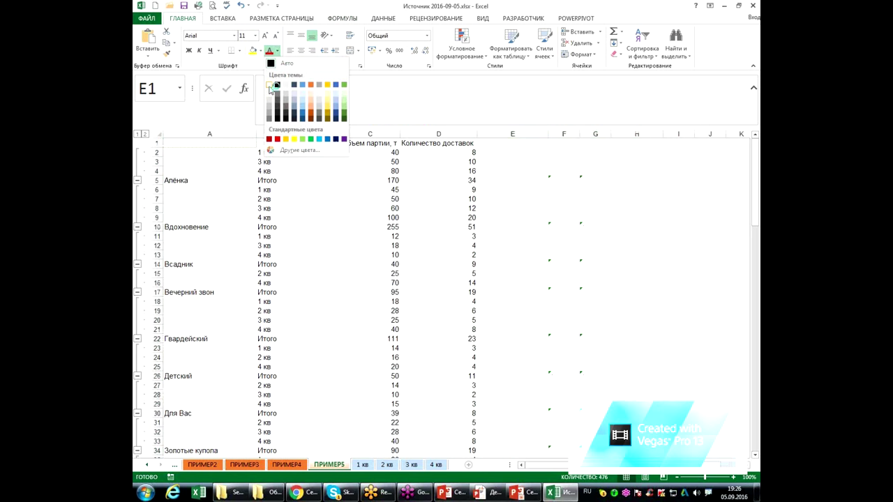
{"action": "left_click", "coordinate": [269, 84]}
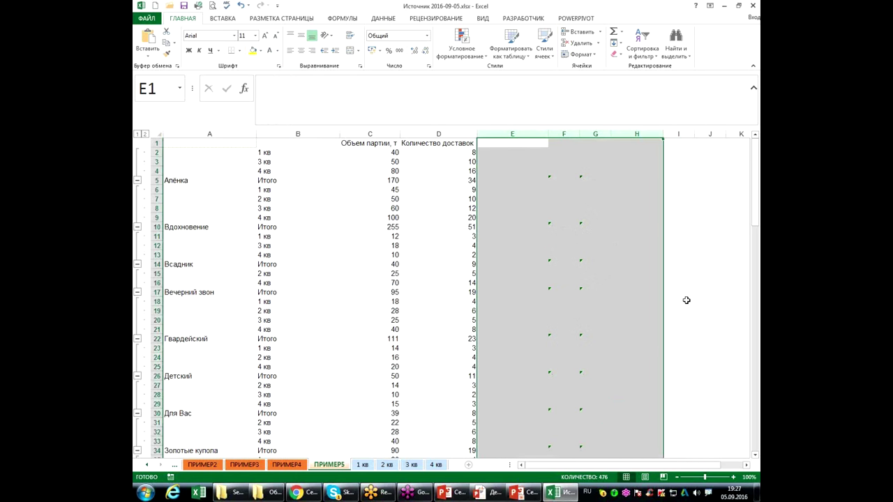
{"action": "left_click", "coordinate": [265, 154]}
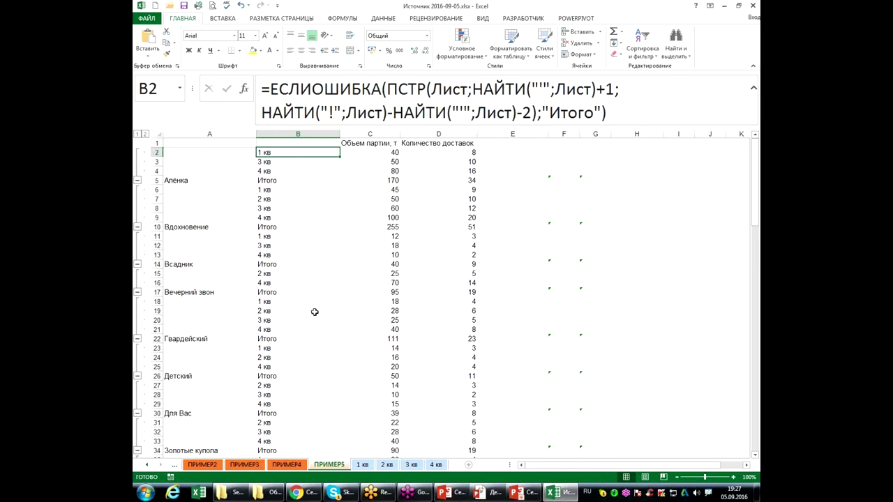
- Set the font colour of columns E to G back to black
{"action": "left_click", "coordinate": [528, 134]}
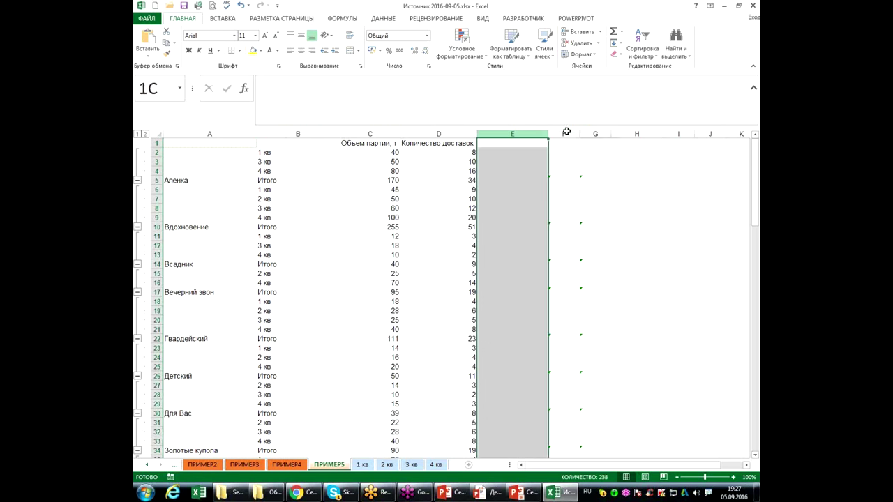
{"action": "left_click_drag", "start_coordinate": [567, 132], "coordinate": [595, 133]}
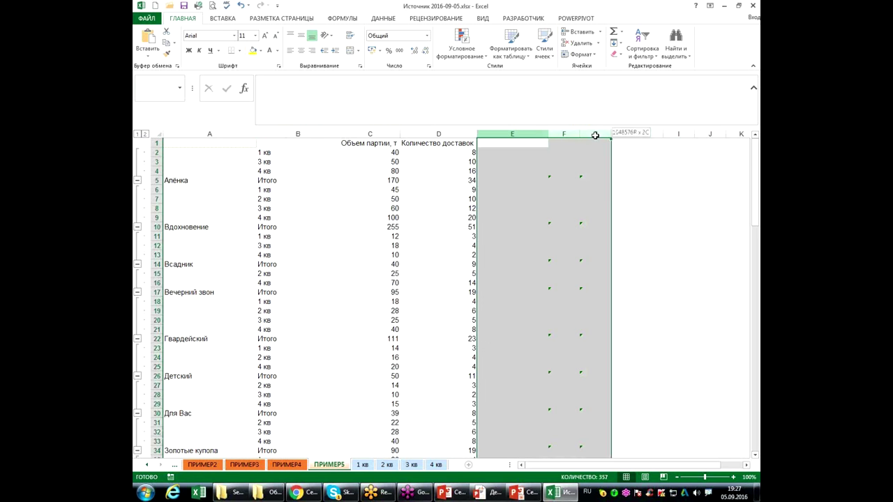
{"action": "left_click", "coordinate": [279, 54]}
{"action": "left_click", "coordinate": [277, 67]}
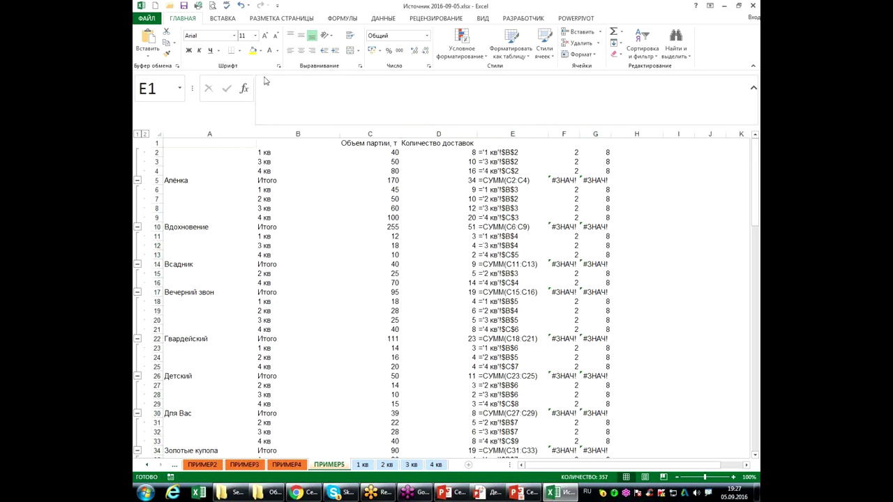
- Inspect the F2 and H2 formulas, then make column H's labels visible again
{"action": "left_click", "coordinate": [566, 153]}
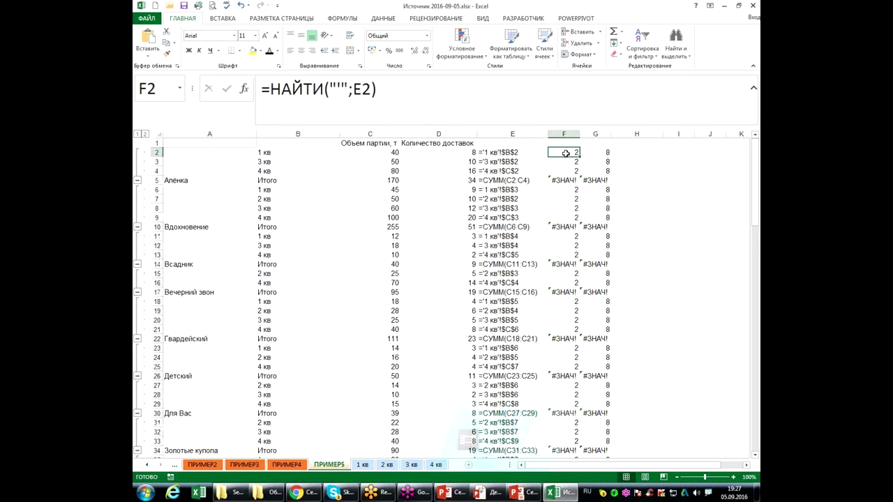
{"action": "left_click", "coordinate": [633, 153]}
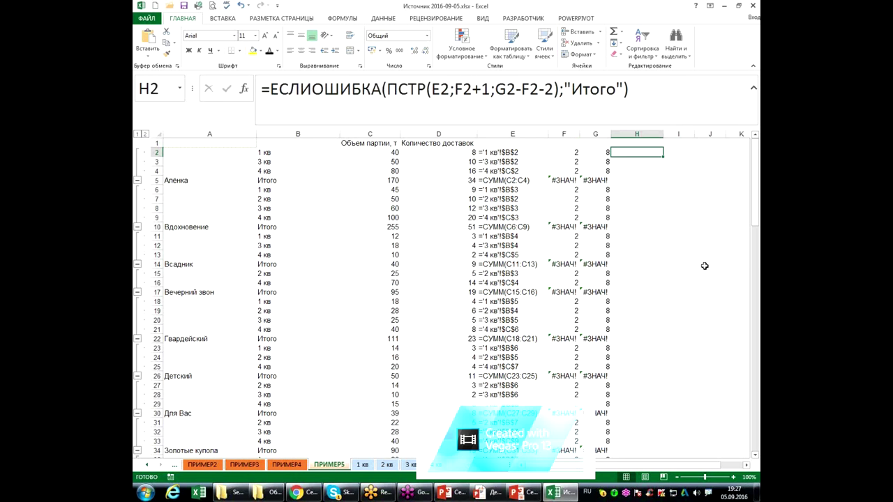
{"action": "type", "text": "=на"}
{"action": "key", "text": "Down"}
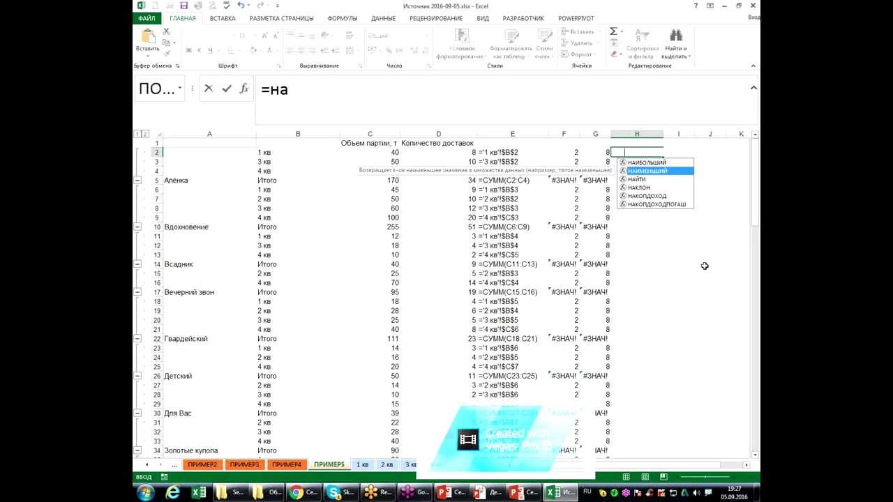
{"action": "key", "text": "Down"}
{"action": "key", "text": "Tab"}
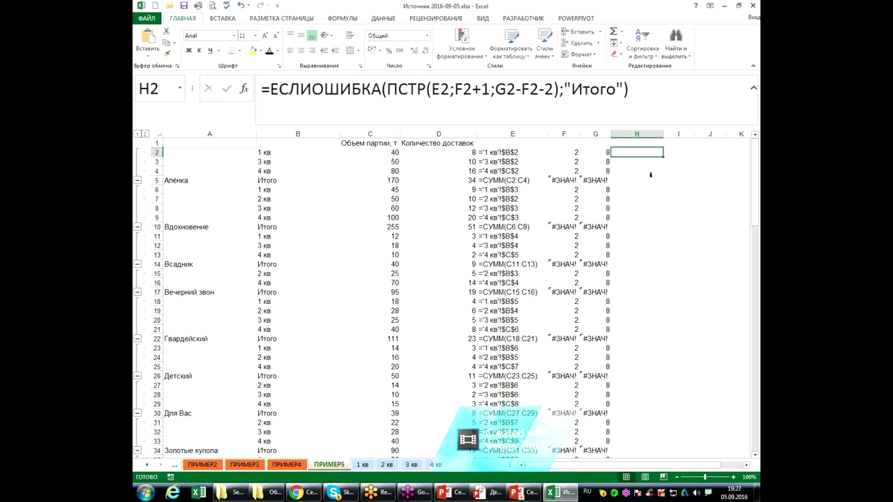
{"action": "left_click", "coordinate": [637, 133]}
{"action": "key", "text": "ctrl+v"}
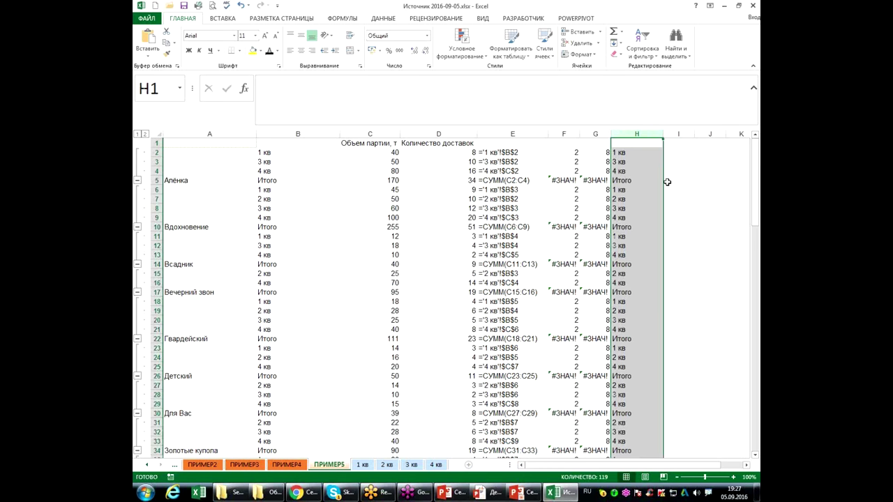
{"action": "left_click", "coordinate": [675, 152]}
- Start I2's formula as =НАЙТИ(" ";E2; to search E2 for a space
{"action": "type", "text": "="}
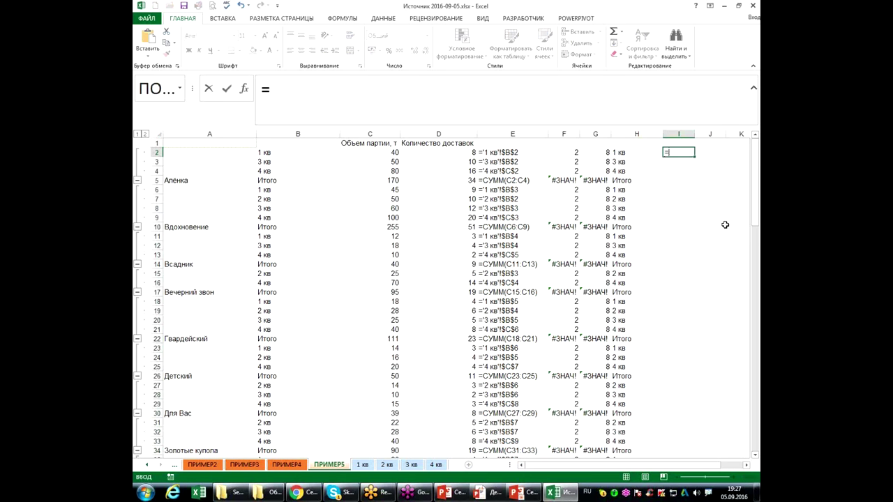
{"action": "type", "text": "най"}
{"action": "key", "text": "Tab"}
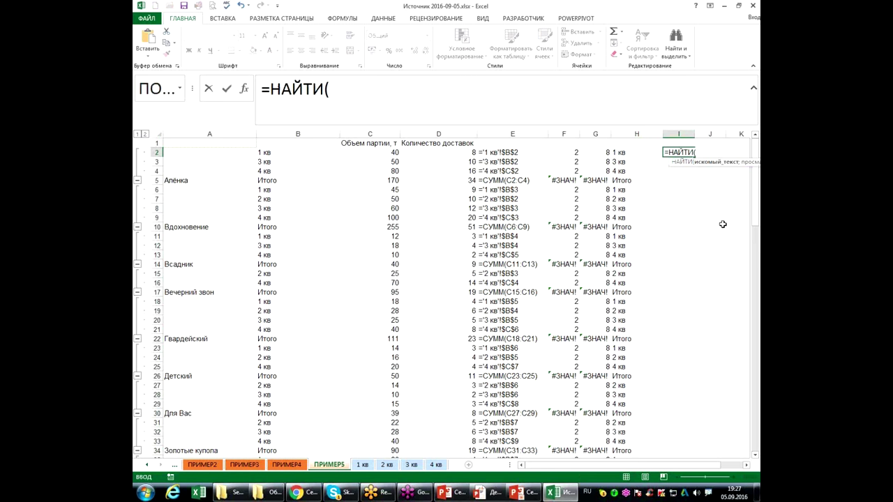
{"action": "left_click", "coordinate": [333, 90]}
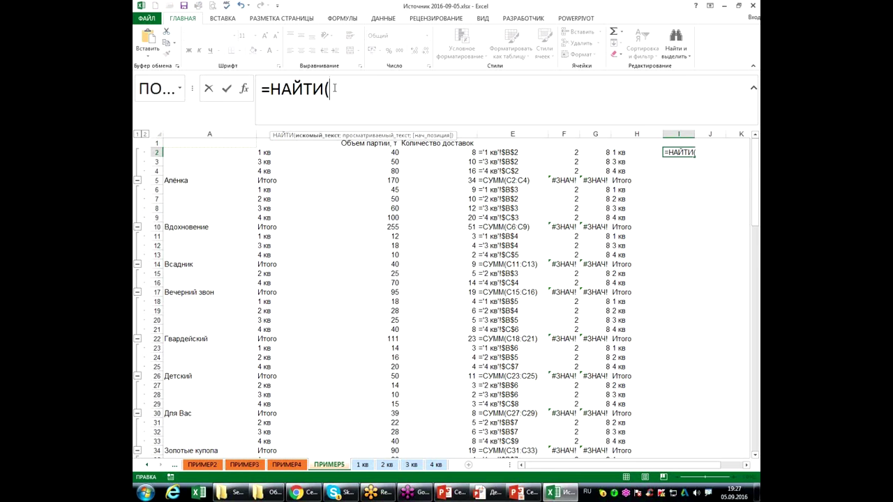
{"action": "type", "text": "\""}
{"action": "key", "text": "alt+shift"}
{"action": "type", "text": "\\"}
{"action": "key", "text": "BackSpace"}
{"action": "type", "text": "\" "}
{"action": "type", "text": "\""}
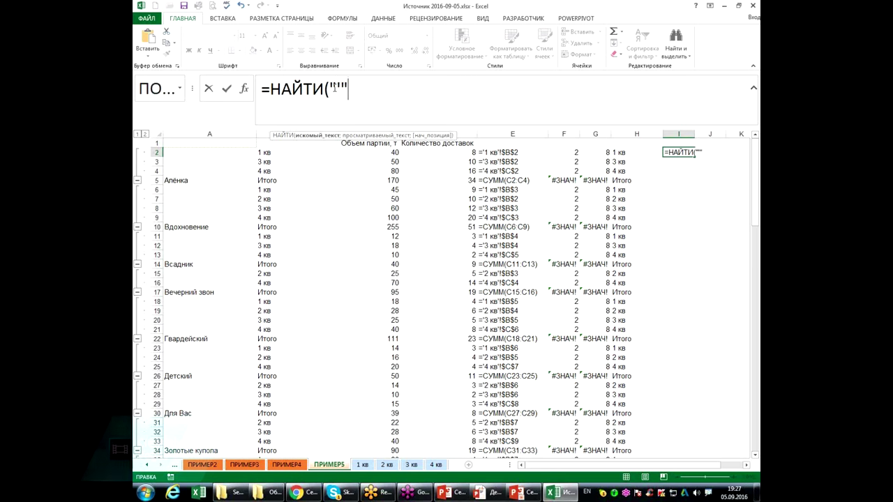
{"action": "type", "text": ";"}
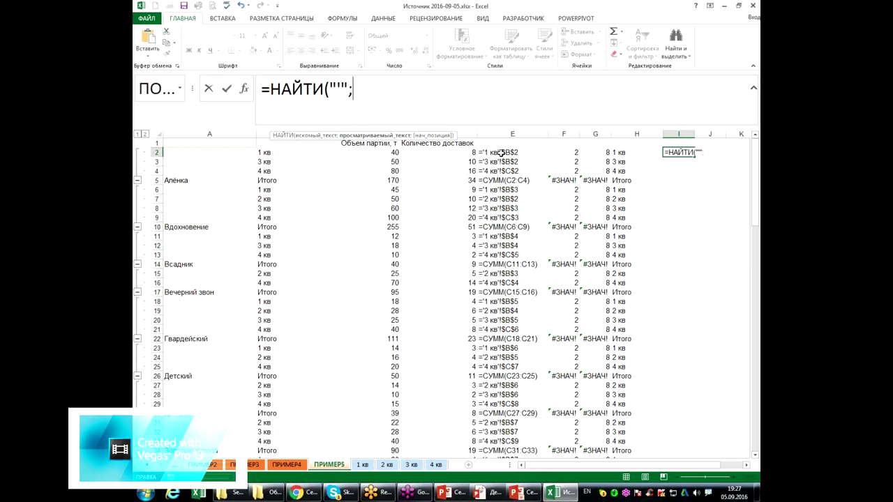
{"action": "left_click", "coordinate": [501, 152]}
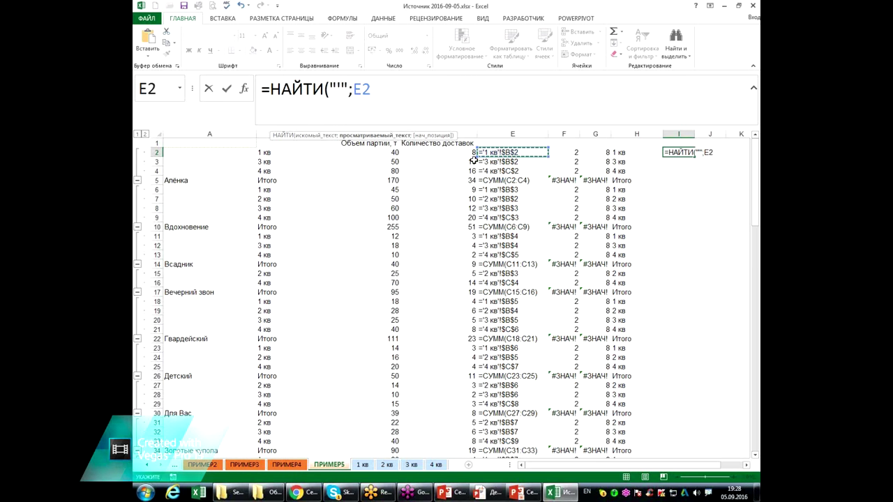
{"action": "type", "text": ";"}
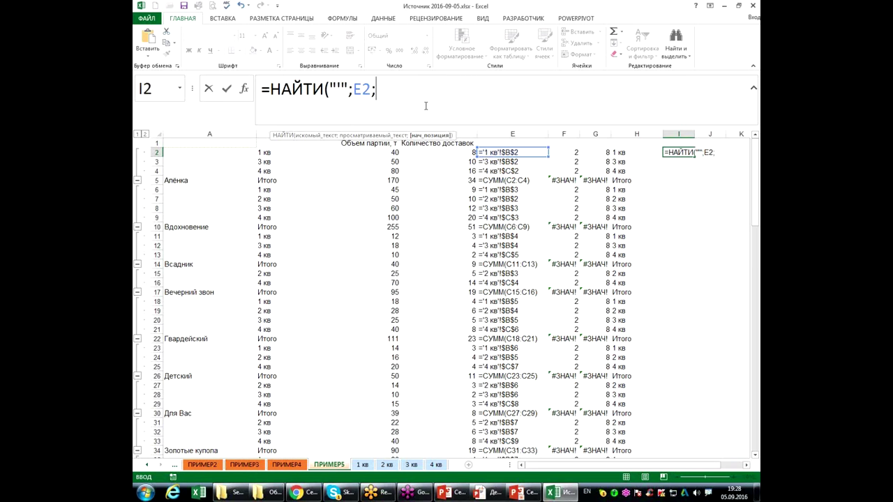
- Use the inner НАЙТИ(" ";E2)+1 as the start position and commit I2, returning 7
{"action": "left_click_drag", "start_coordinate": [275, 89], "coordinate": [375, 100]}
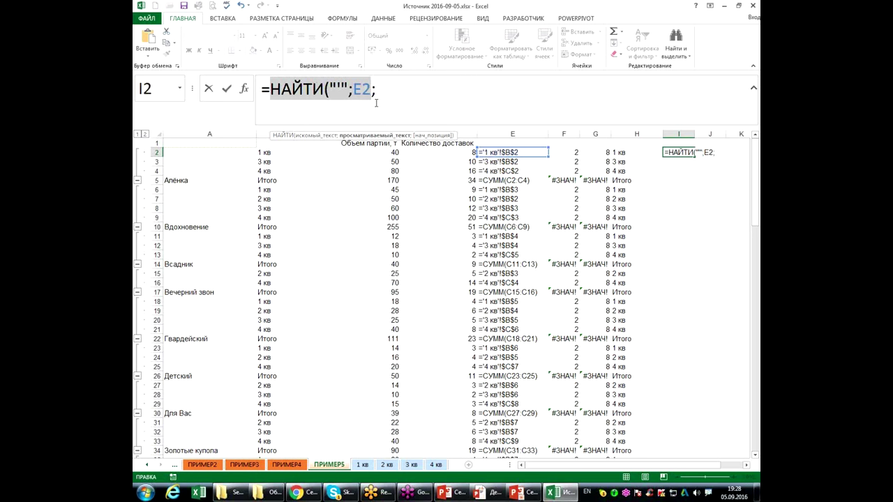
{"action": "left_click", "coordinate": [401, 92]}
{"action": "key", "text": "ctrl+v"}
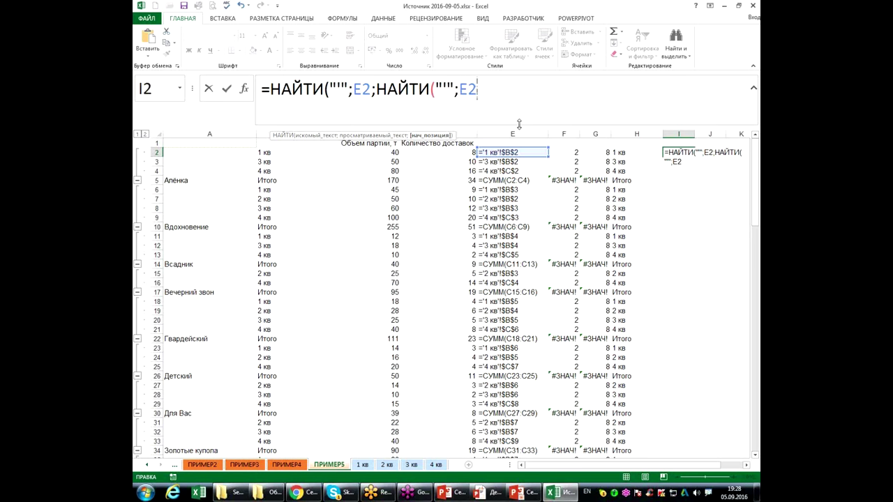
{"action": "type", "text": ")"}
{"action": "type", "text": "+1"}
{"action": "left_click", "coordinate": [338, 88]}
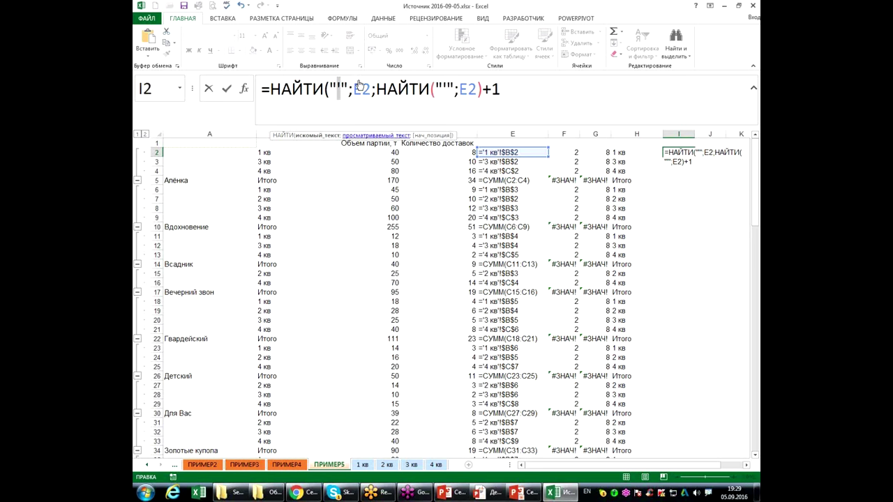
{"action": "left_click", "coordinate": [550, 113]}
{"action": "type", "text": ")"}
{"action": "key", "text": "Return"}
{"action": "key", "text": "Up"}
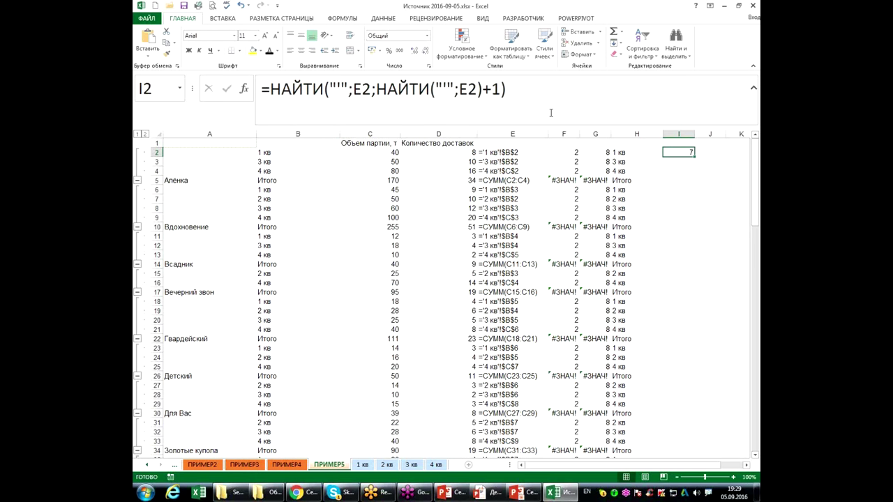
{"action": "left_click", "coordinate": [628, 153]}
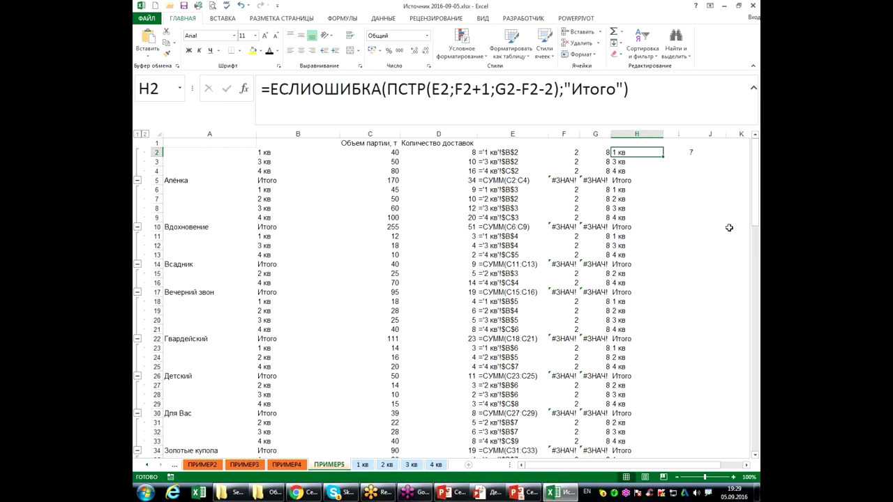
{"action": "left_click", "coordinate": [701, 249]}
{"action": "left_click", "coordinate": [682, 153]}
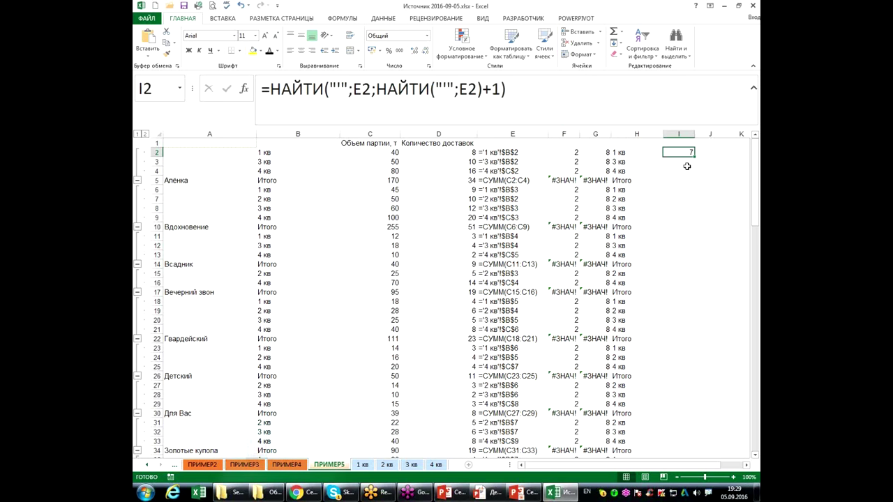
{"action": "left_click", "coordinate": [636, 155]}
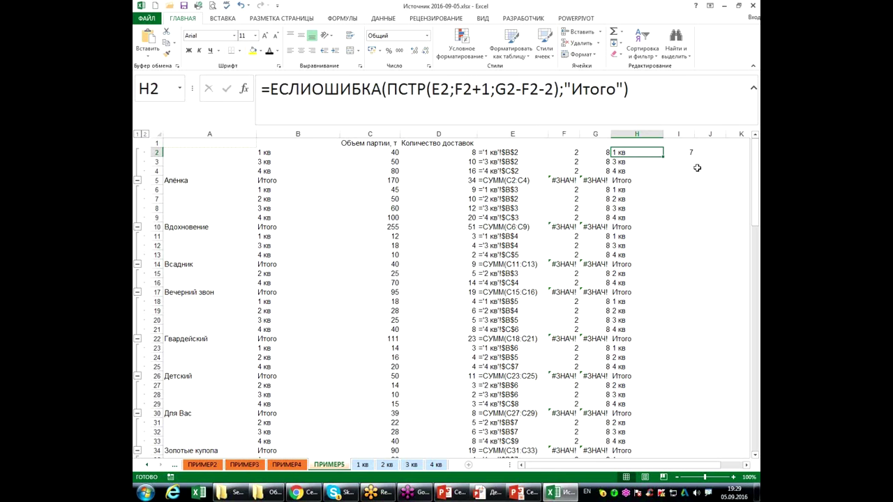
{"action": "left_click", "coordinate": [271, 152]}
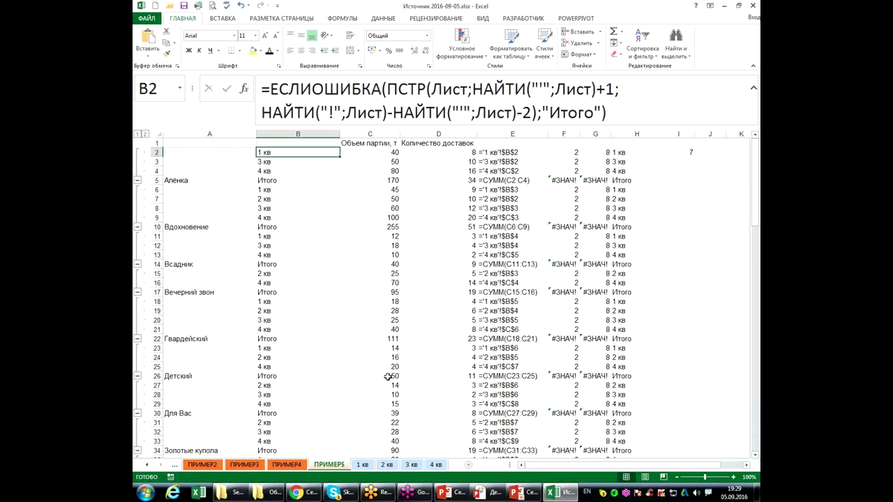
{"action": "left_click", "coordinate": [494, 153]}
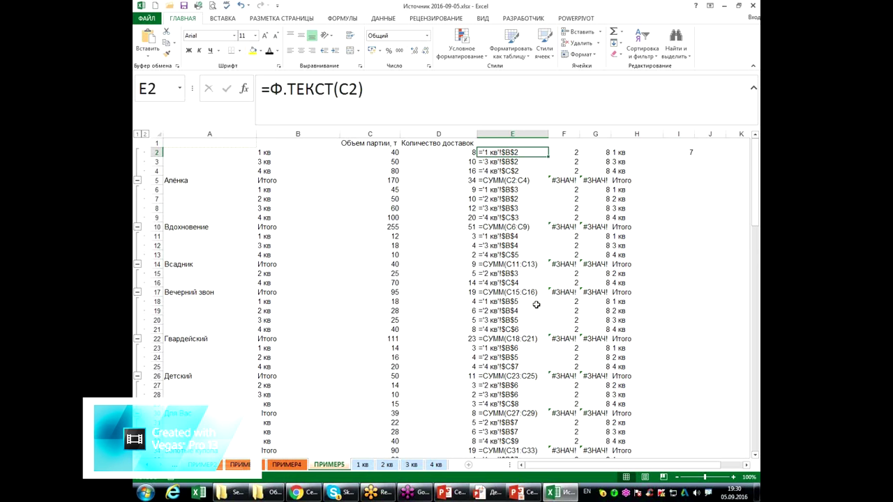
{"action": "left_click", "coordinate": [268, 154]}
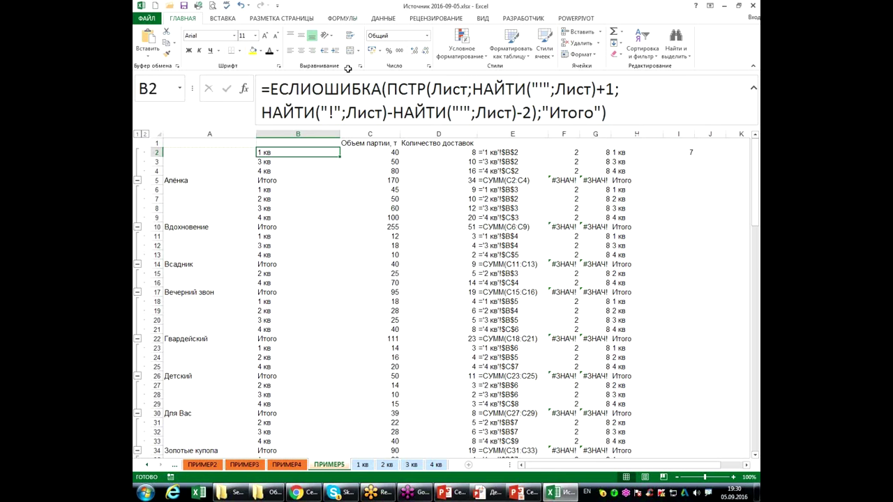
- Copy B2's full ЕСЛИОШИБКА formula text and open Name Manager from Formulas
{"action": "key", "text": "F2"}
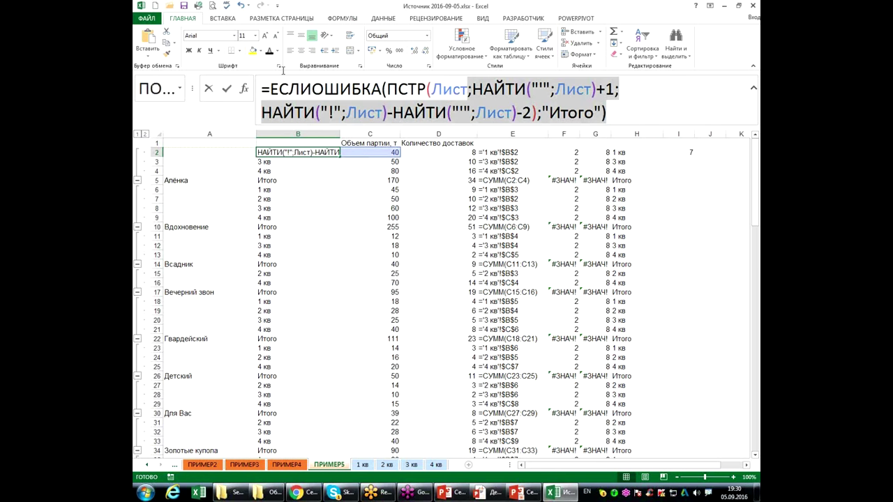
{"action": "key", "text": "ctrl+shift+Home"}
{"action": "key", "text": "End"}
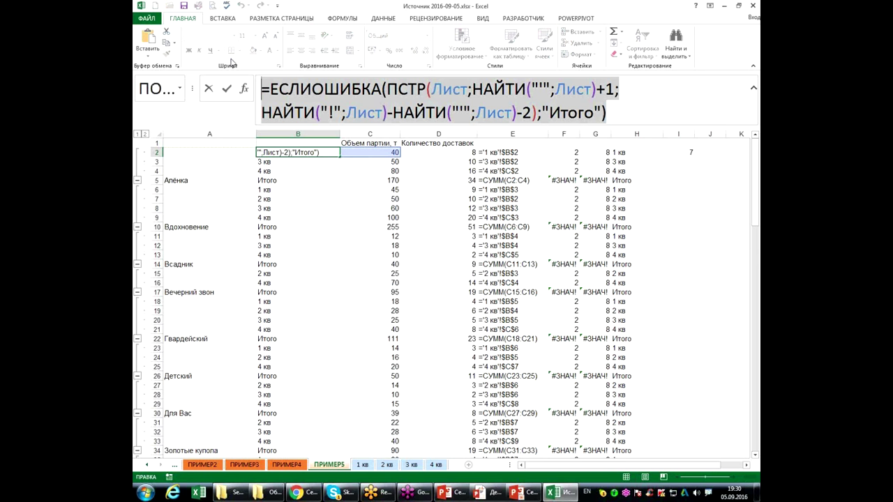
{"action": "key", "text": "Escape"}
{"action": "left_click", "coordinate": [341, 18]}
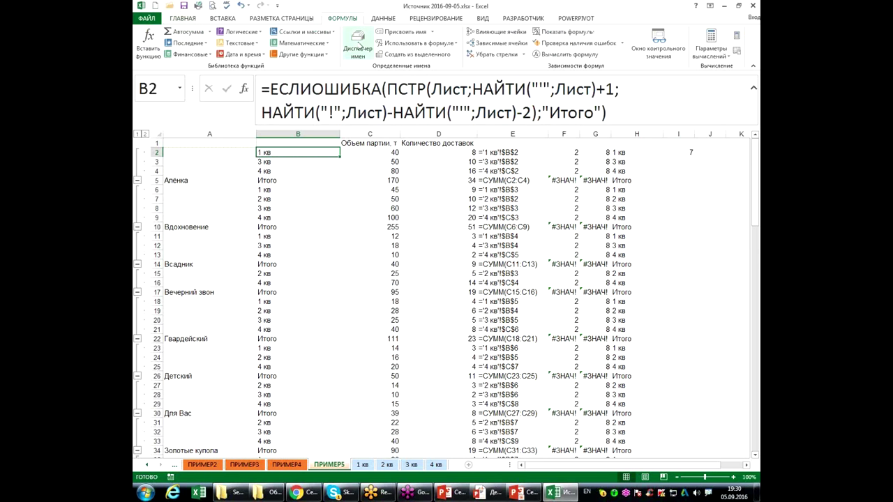
{"action": "left_click", "coordinate": [358, 46]}
- Create the workbook name ИмяЛиста referring to the pasted ЕСЛИОШИБКА/ПСТР formula
{"action": "left_click", "coordinate": [258, 175]}
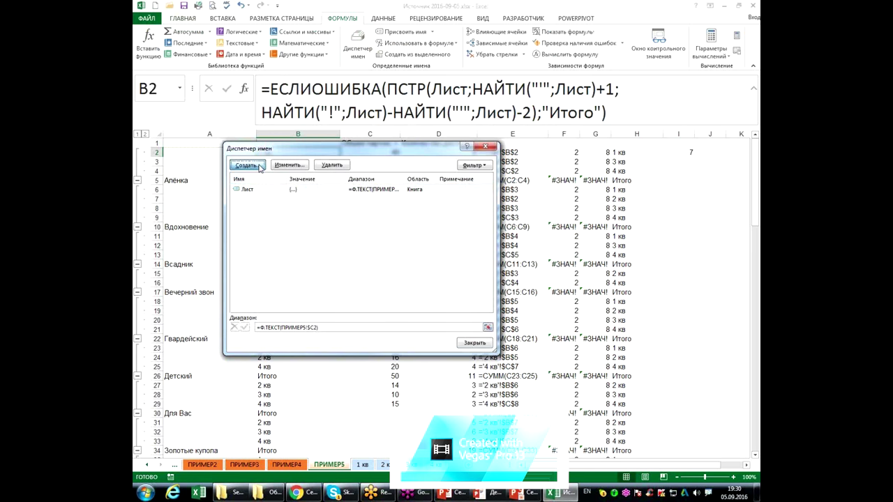
{"action": "type", "text": "Bvz"}
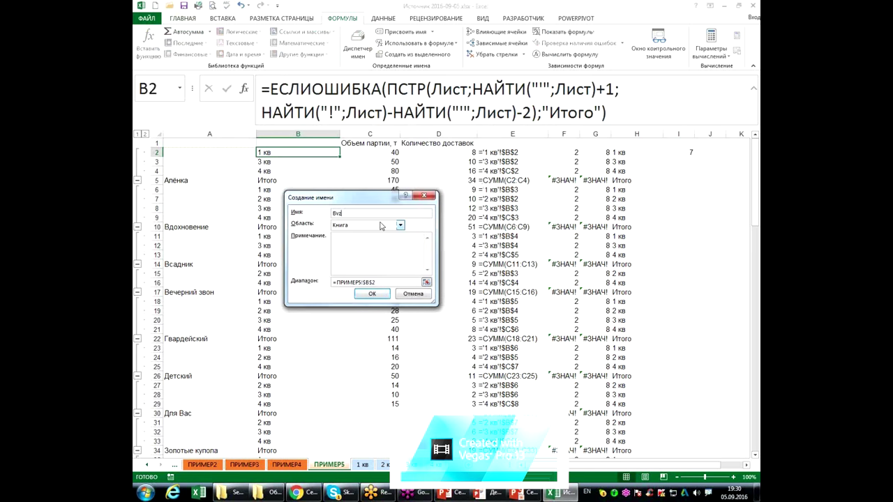
{"action": "key", "text": "BackSpace"}
{"action": "key", "text": "BackSpace"}
{"action": "key", "text": "alt+shift"}
{"action": "type", "text": "ИмяЛиста"}
{"action": "left_click_drag", "start_coordinate": [374, 283], "coordinate": [322, 279]}
{"action": "key", "text": "ctrl+v"}
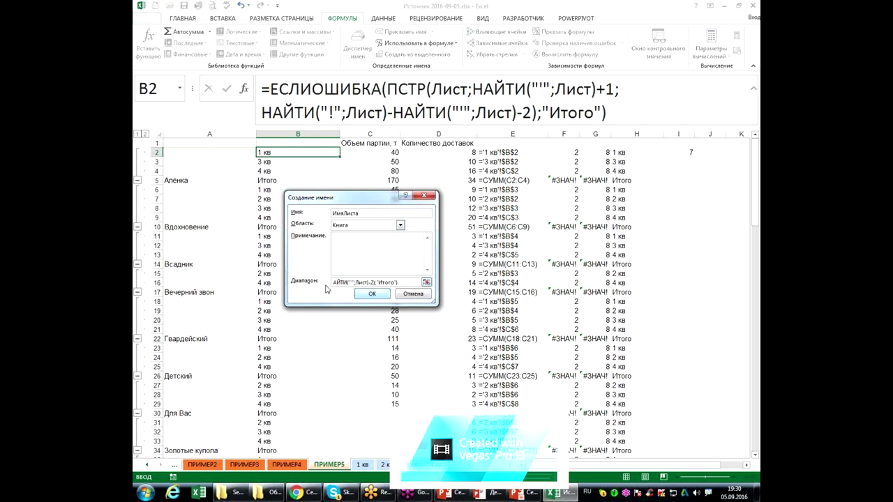
{"action": "left_click", "coordinate": [375, 296]}
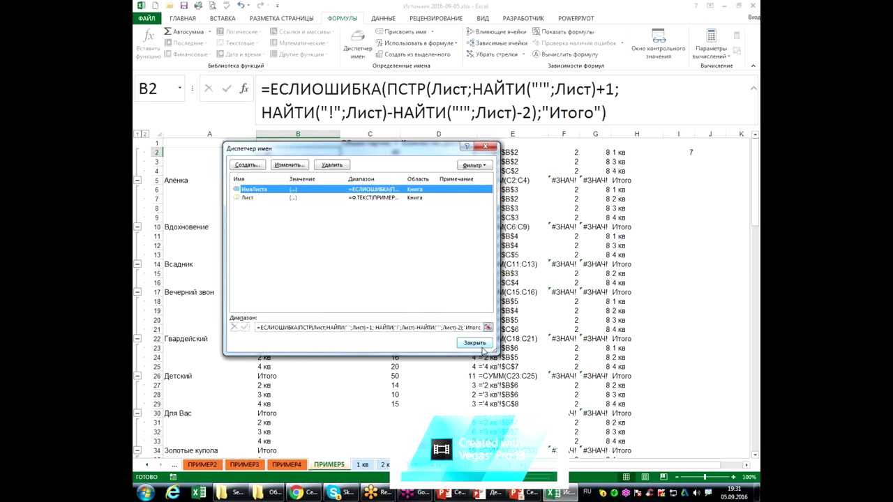
{"action": "left_click", "coordinate": [480, 345]}
{"action": "left_click", "coordinate": [367, 132]}
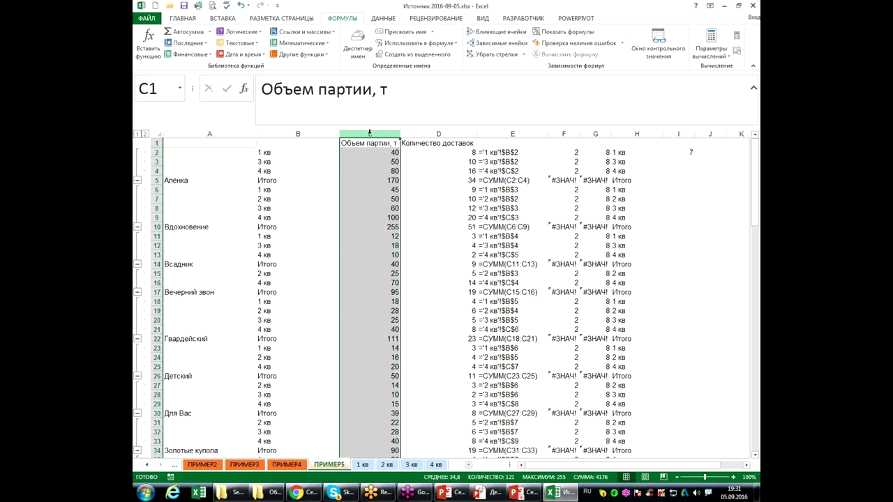
- Insert a new column C and fill it with =ИмяЛиста from C2 down
{"action": "key", "text": "ctrl+plus"}
{"action": "key", "text": "Down"}
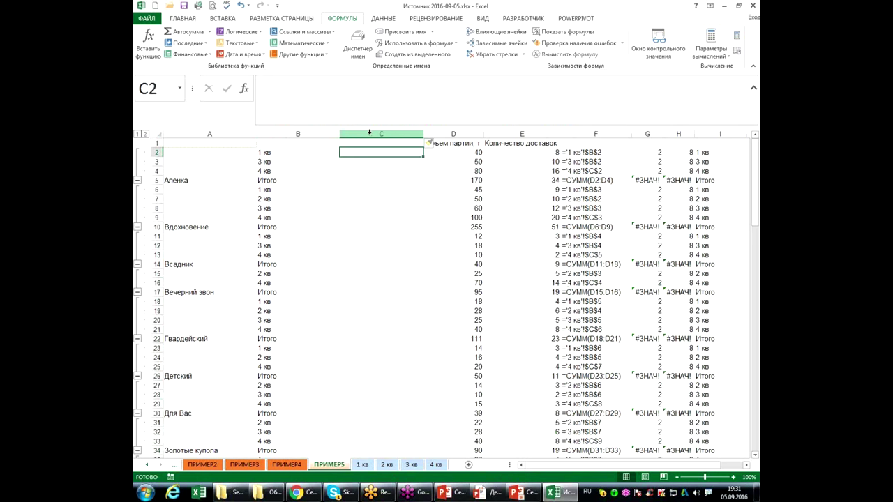
{"action": "type", "text": "=им"}
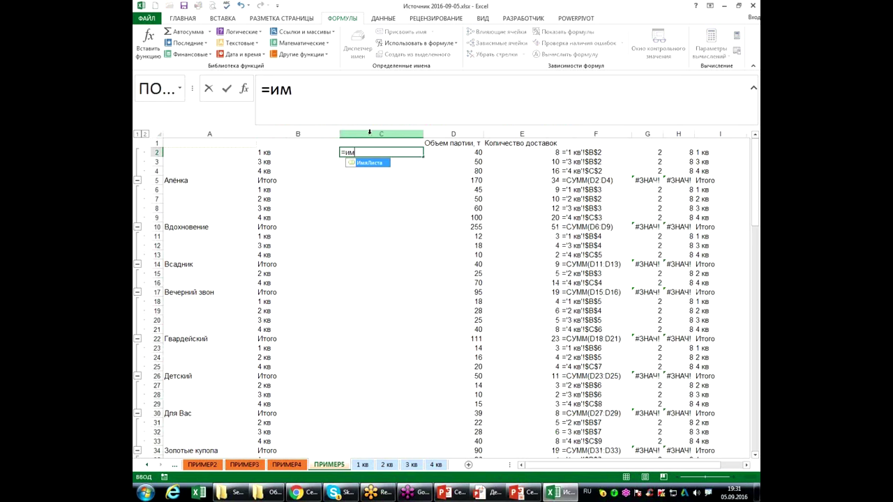
{"action": "key", "text": "Tab"}
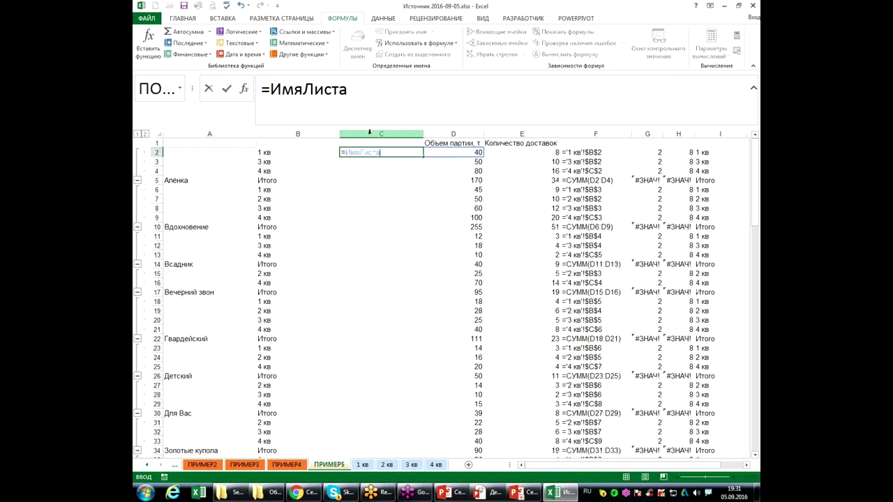
{"action": "key", "text": "Return"}
{"action": "left_click", "coordinate": [384, 152]}
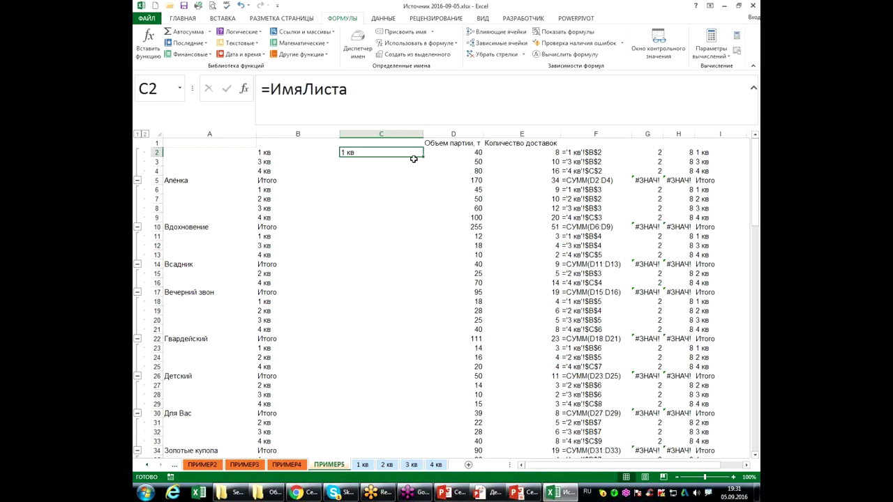
{"action": "double_click", "coordinate": [423, 156]}
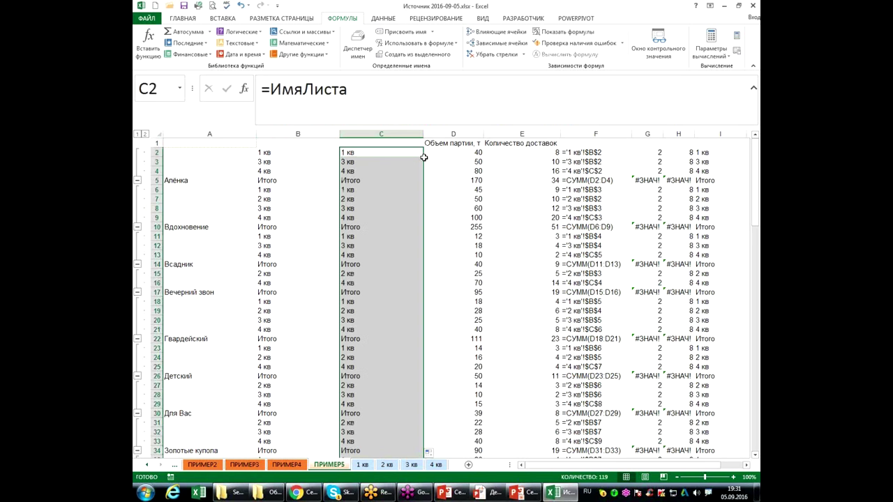
- Compare C2's =ИмяЛиста with B2's original formula
{"action": "left_click", "coordinate": [310, 152]}
{"action": "left_click", "coordinate": [367, 152]}
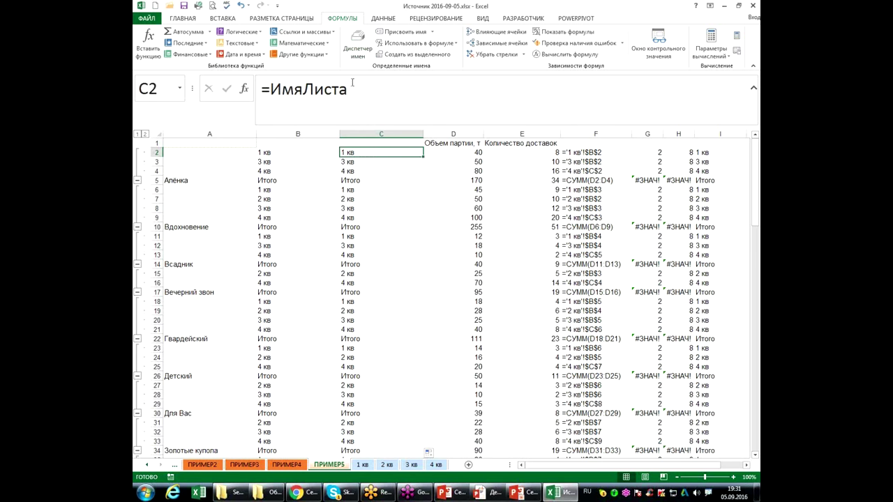
{"action": "left_click", "coordinate": [280, 156]}
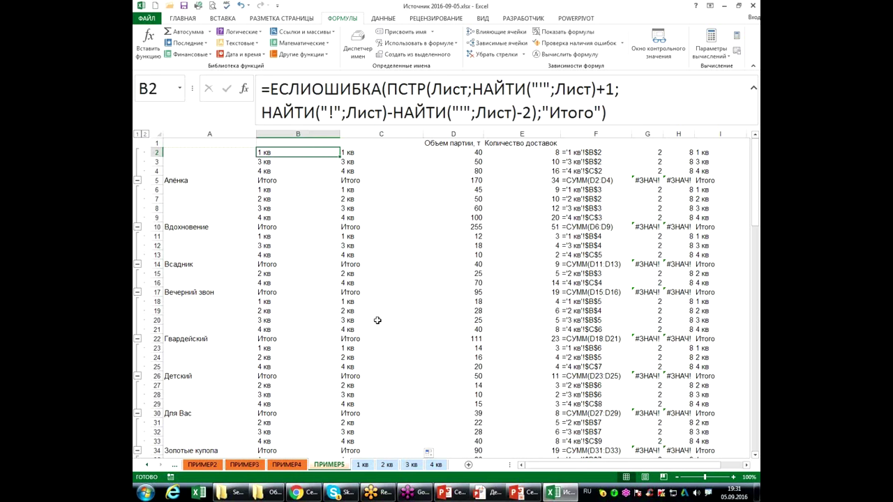
{"action": "left_click", "coordinate": [370, 156]}
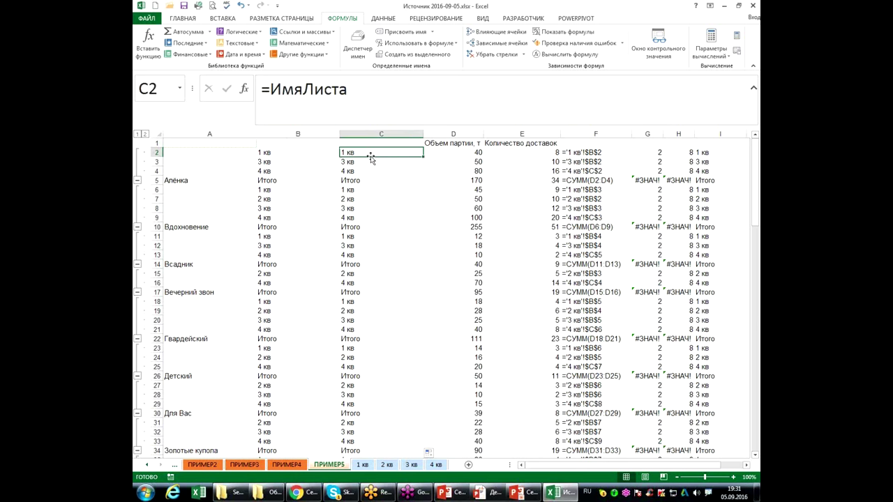